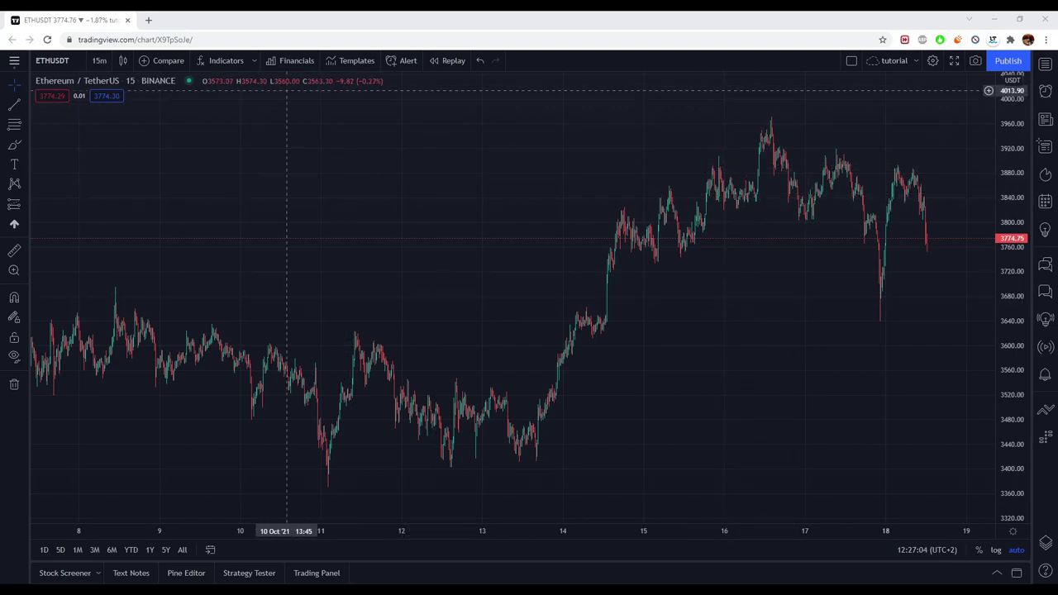
# Add the invite-only script DOMINUS STRGY v5 to the chart.
pyautogui.click(221, 60)
pyautogui.write('domi')
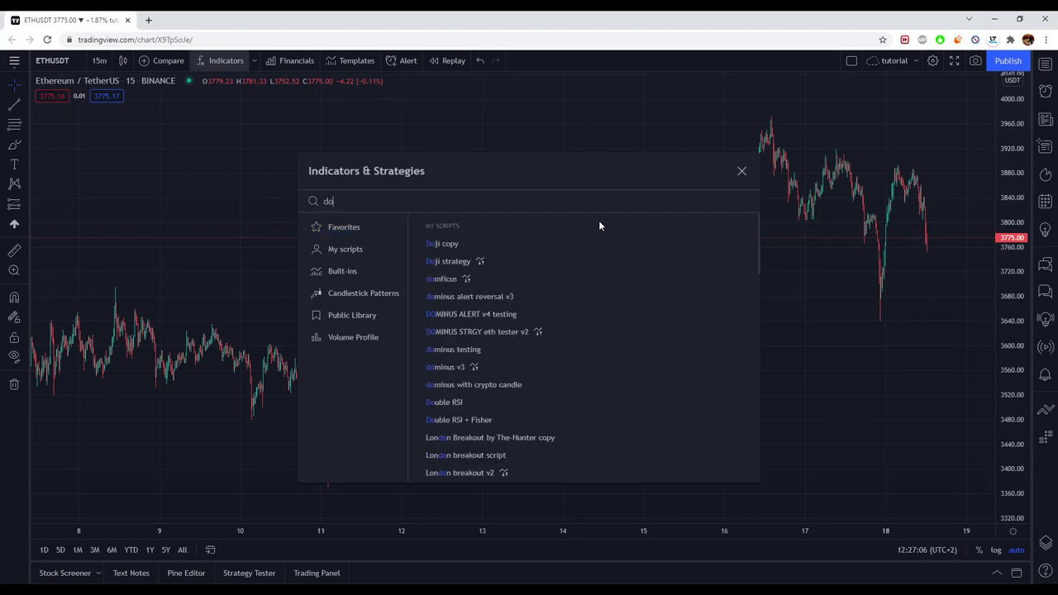
pyautogui.click(341, 363)
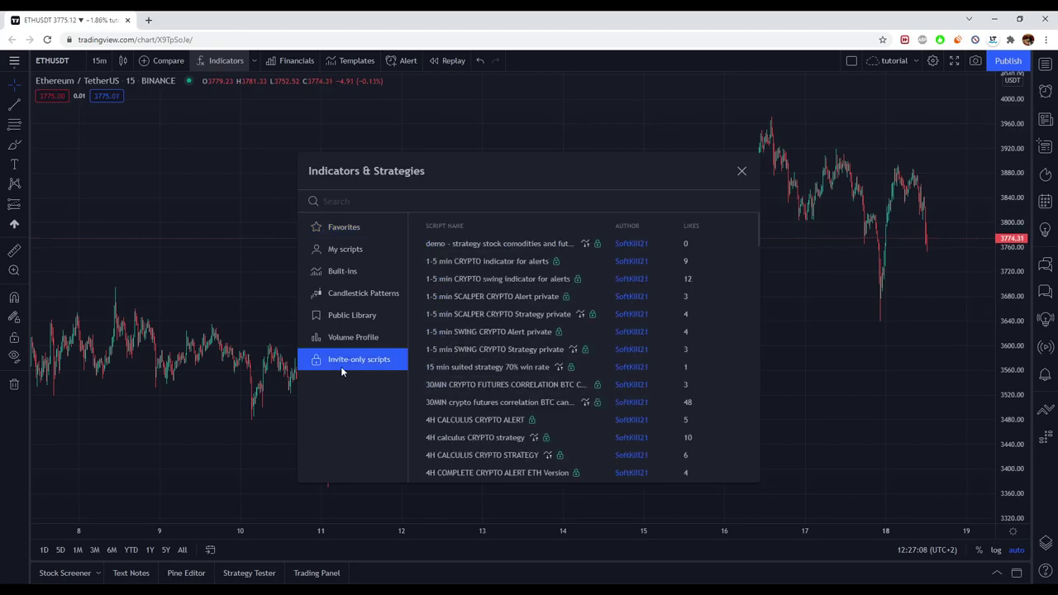
pyautogui.scroll(-10, 557, 347)
pyautogui.scroll(-3, 557, 347)
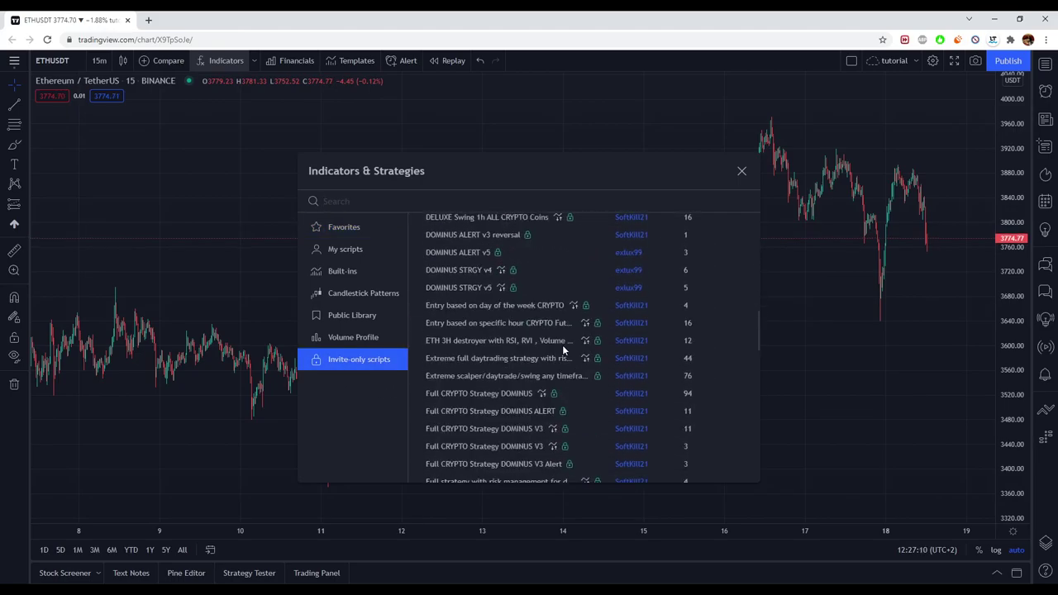
pyautogui.click(538, 286)
pyautogui.click(741, 172)
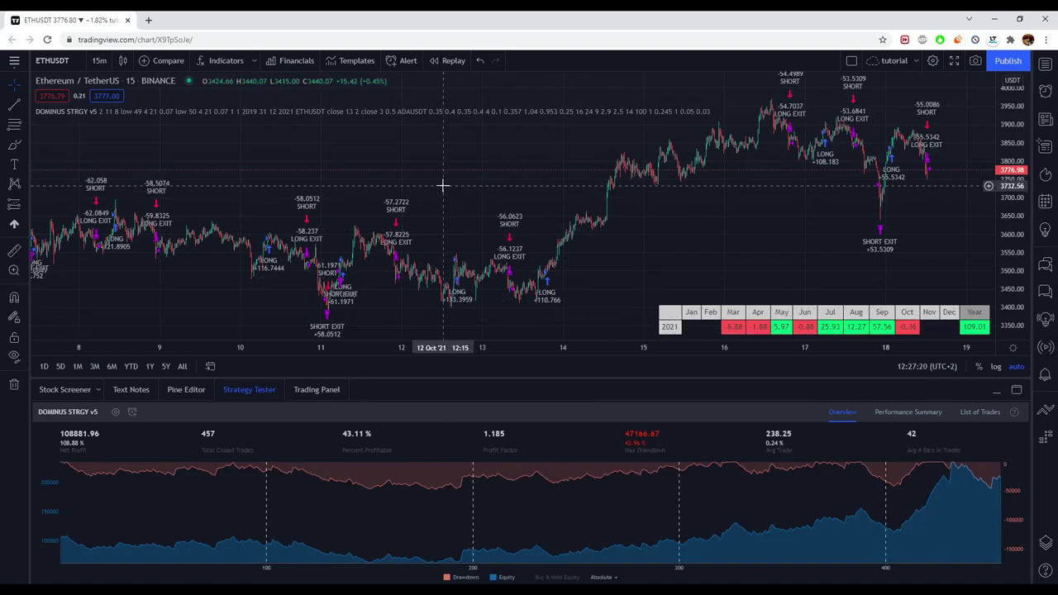
# Show Binance ETHUSDT on the 1-hour timeframe with several months of the strategy's trades in view.
pyautogui.write('ETHUSDT')
pyautogui.click(487, 252)
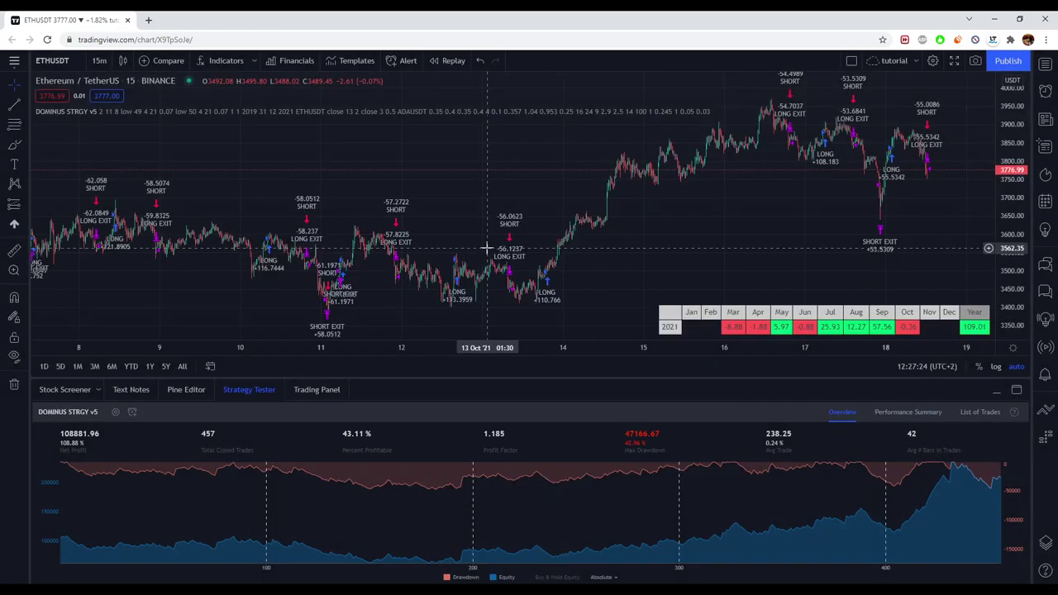
pyautogui.click(91, 60)
pyautogui.click(116, 384)
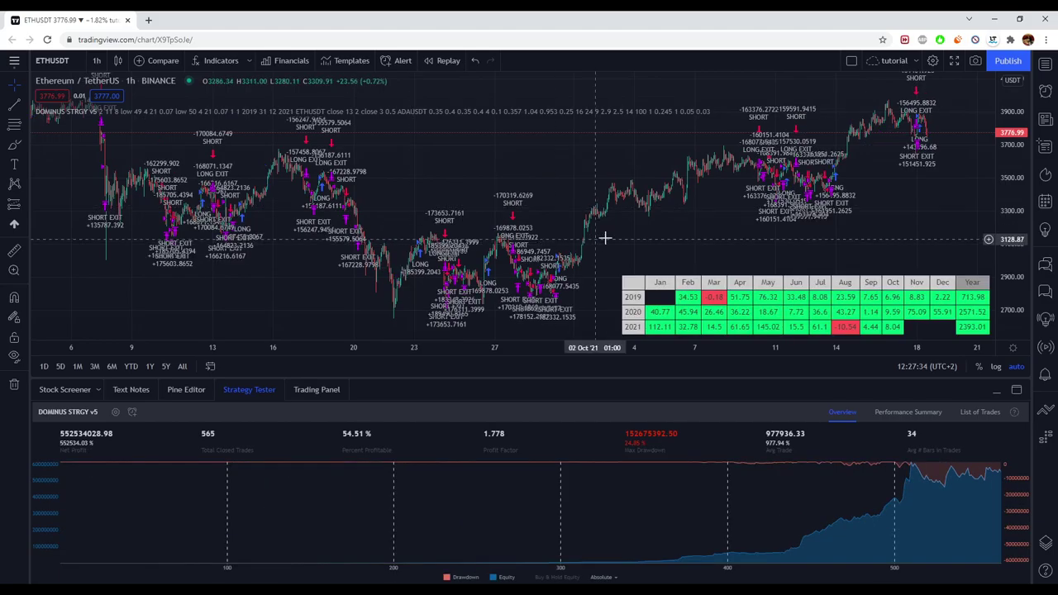
pyautogui.scroll(-2, 724, 242)
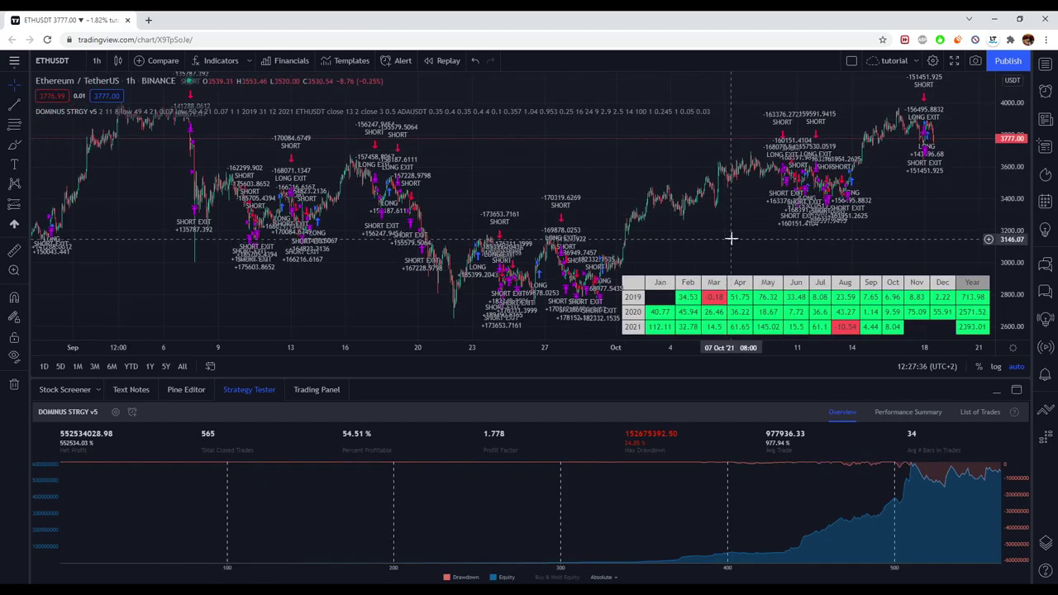
pyautogui.scroll(-2, 748, 215)
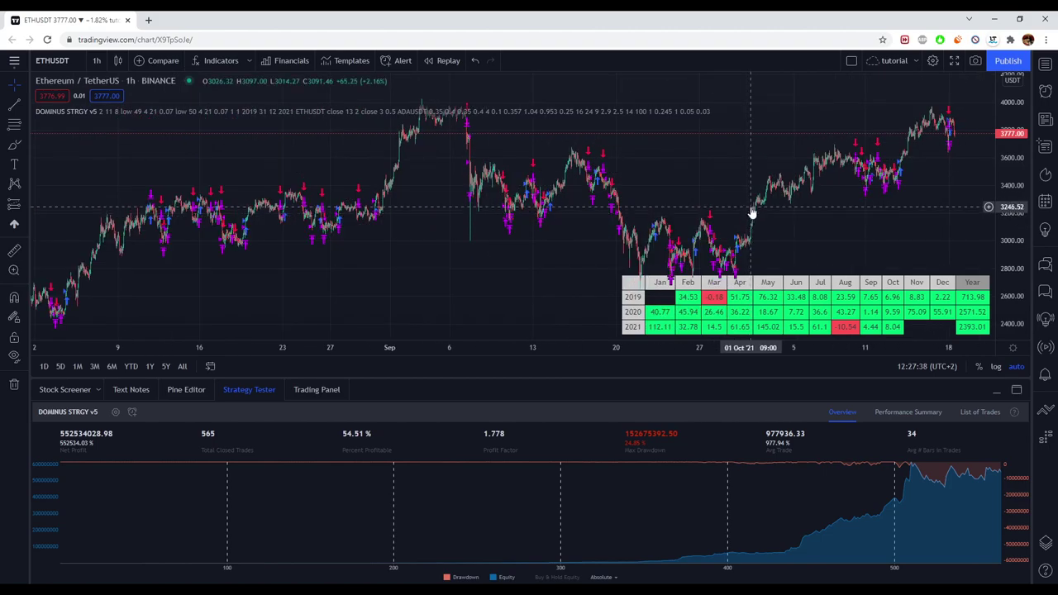
pyautogui.scroll(-3, 748, 214)
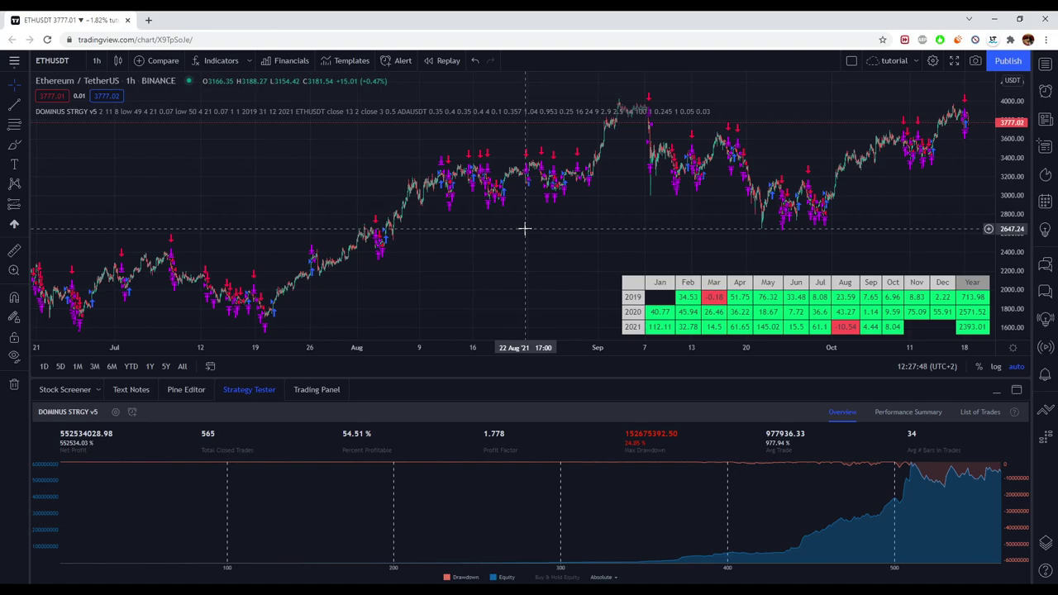
# Switch the chart to Binance BTCUSDT on the 4-hour timeframe.
pyautogui.write('B')
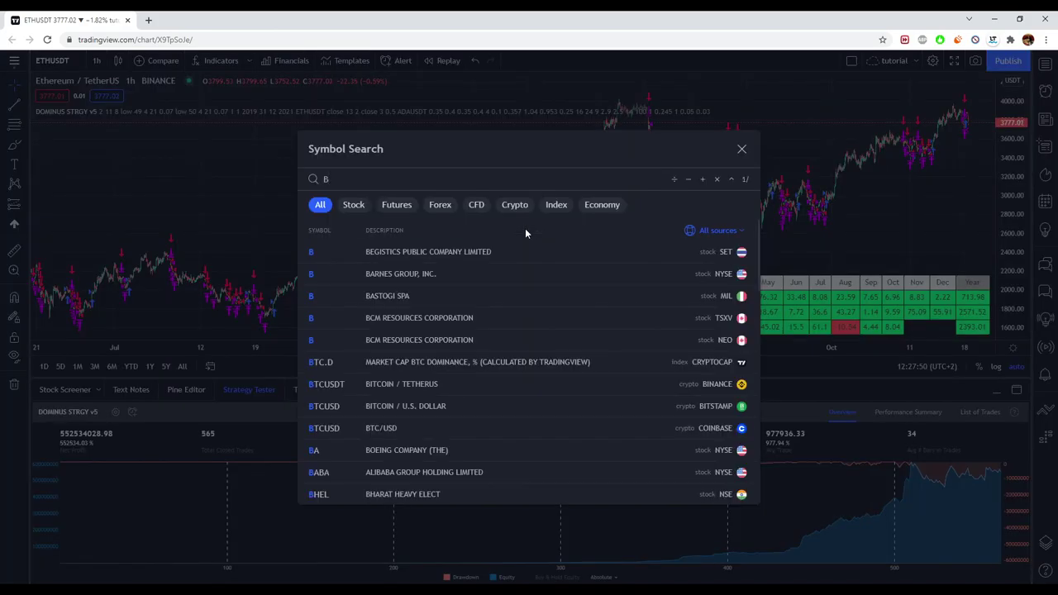
pyautogui.write('TCUSDT')
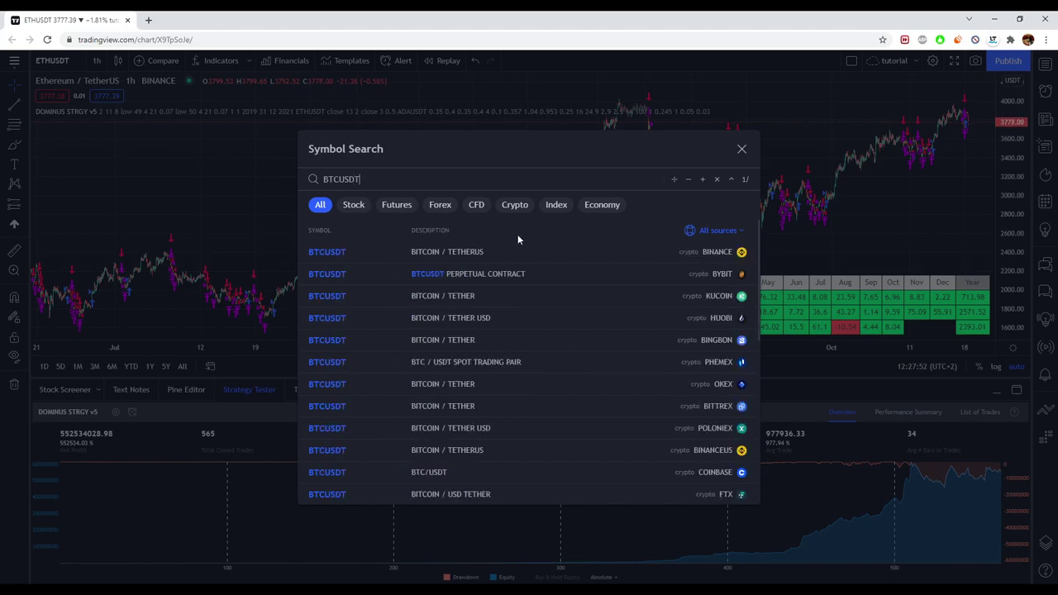
pyautogui.click(485, 257)
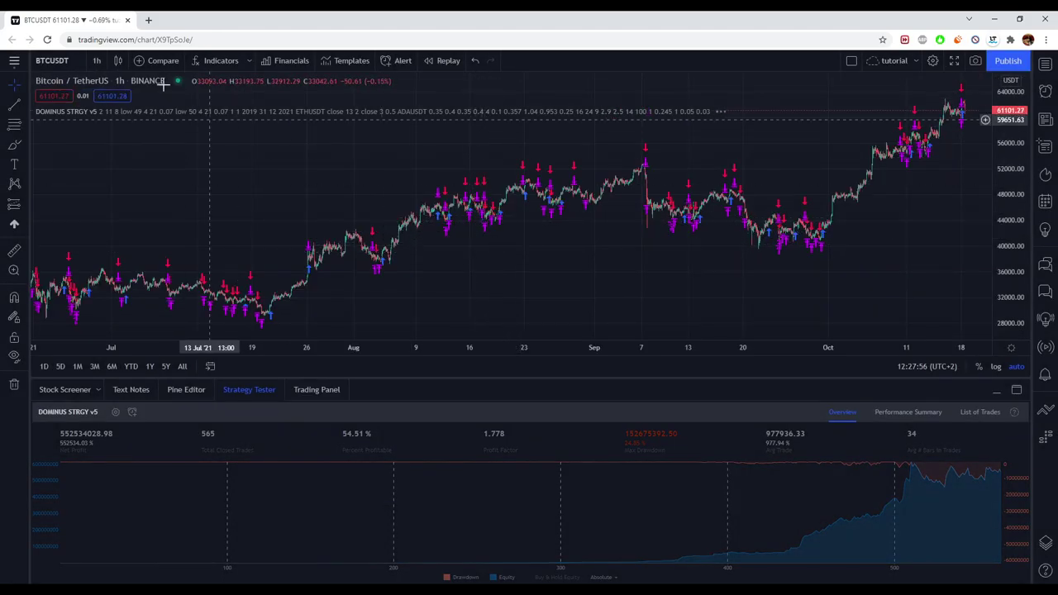
pyautogui.click(102, 60)
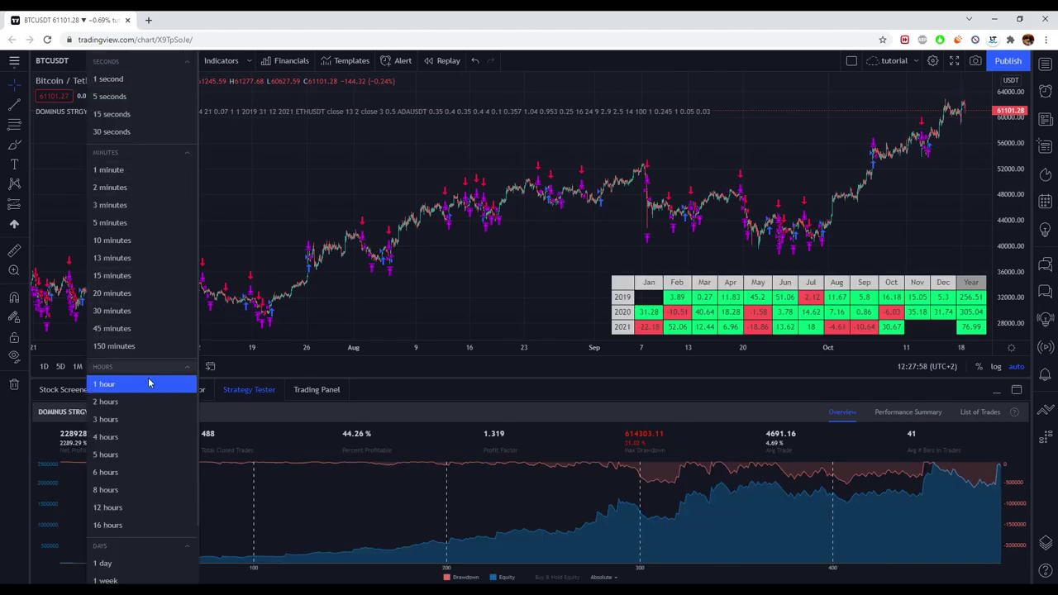
pyautogui.click(119, 428)
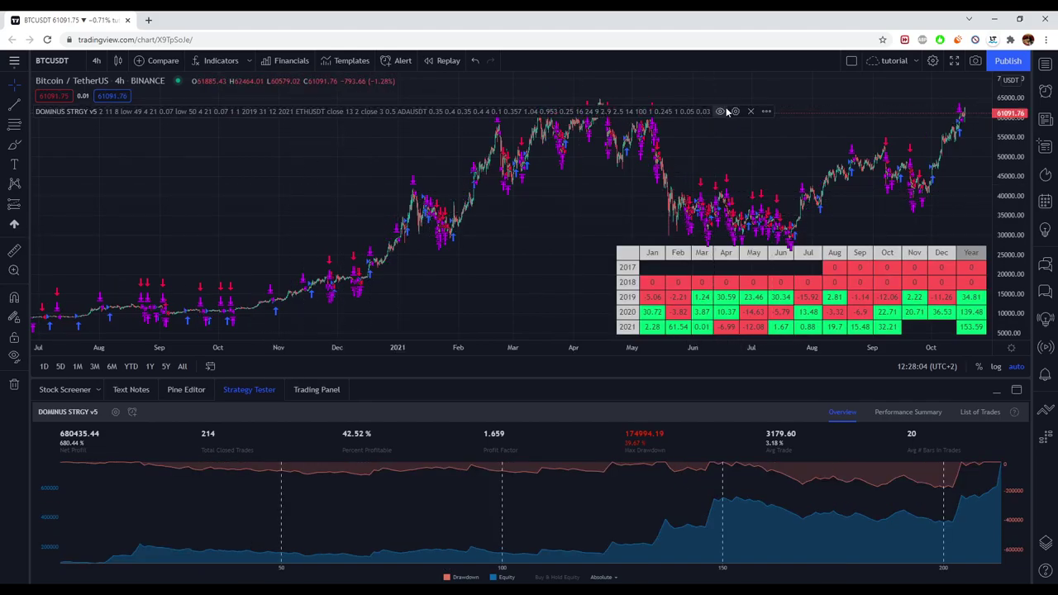
# Set the strategy's From Year to 2017 and check the backtest's earliest entries in the list of trades.
pyautogui.doubleClick(438, 325)
pyautogui.scroll(-5, 545, 322)
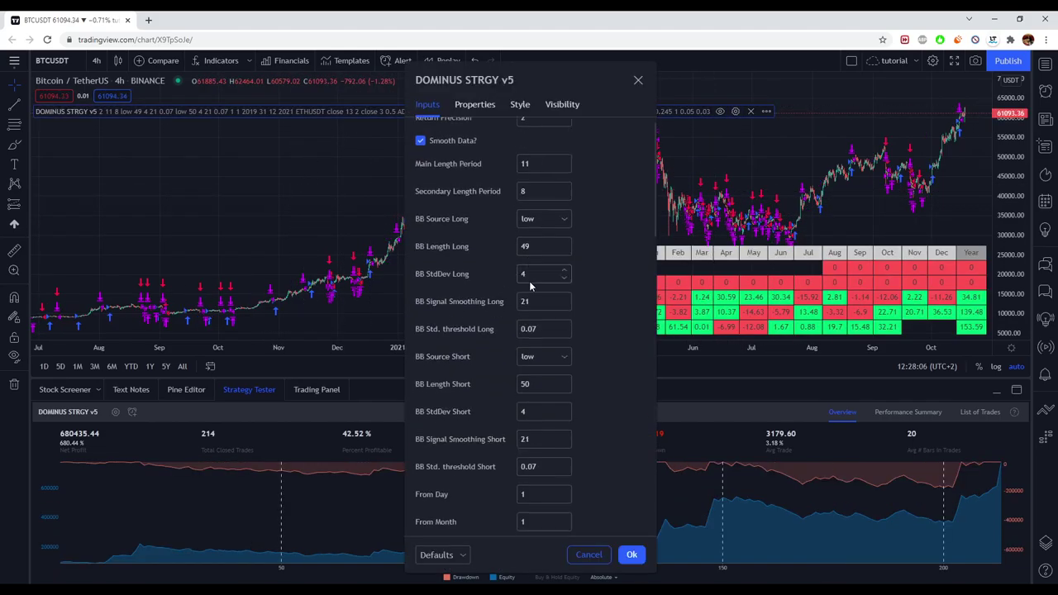
pyautogui.click(564, 409)
pyautogui.click(564, 410)
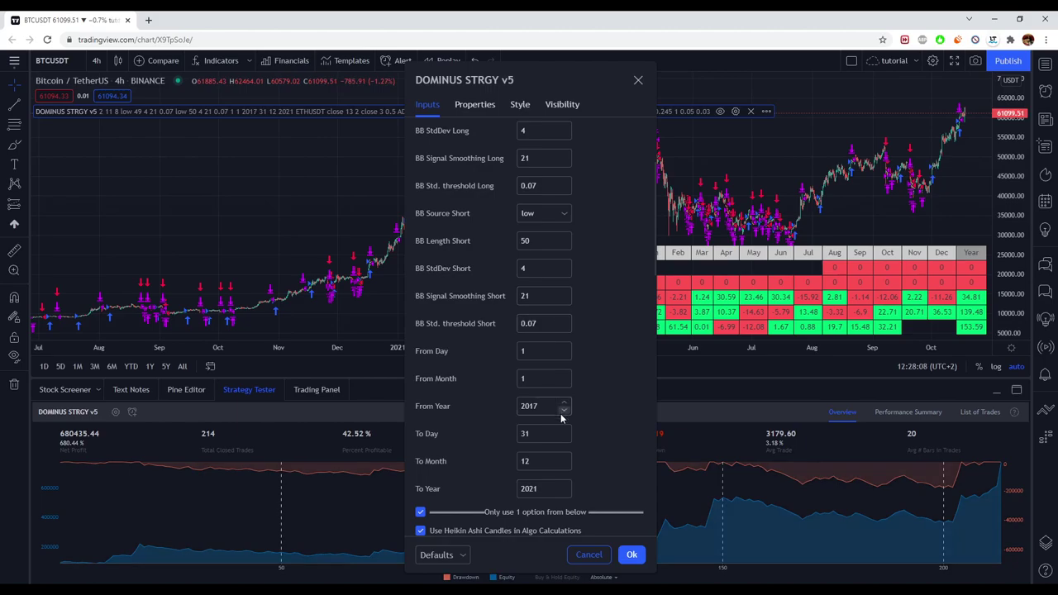
pyautogui.click(632, 554)
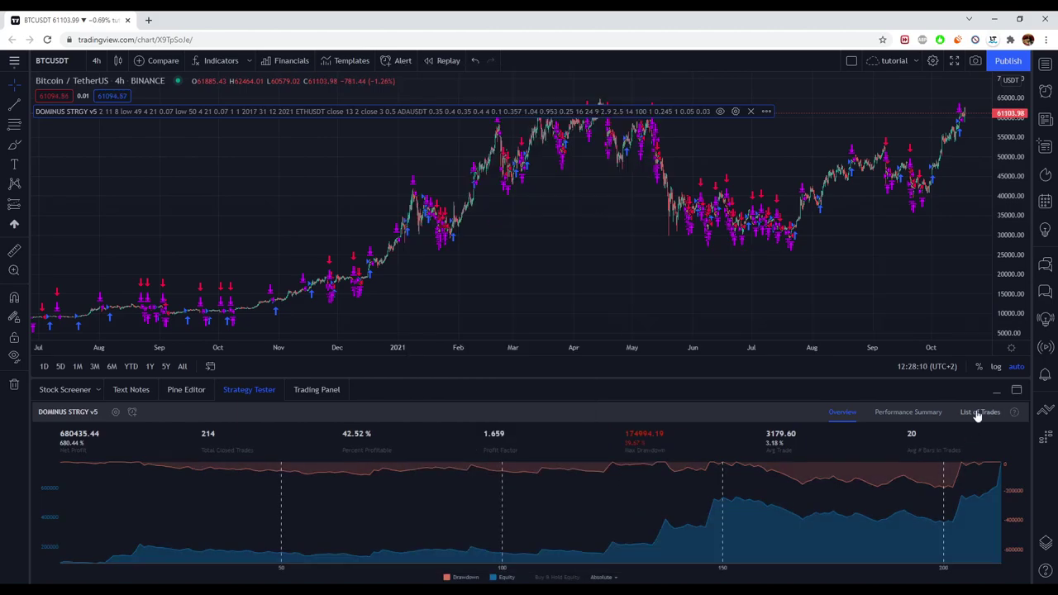
pyautogui.click(978, 412)
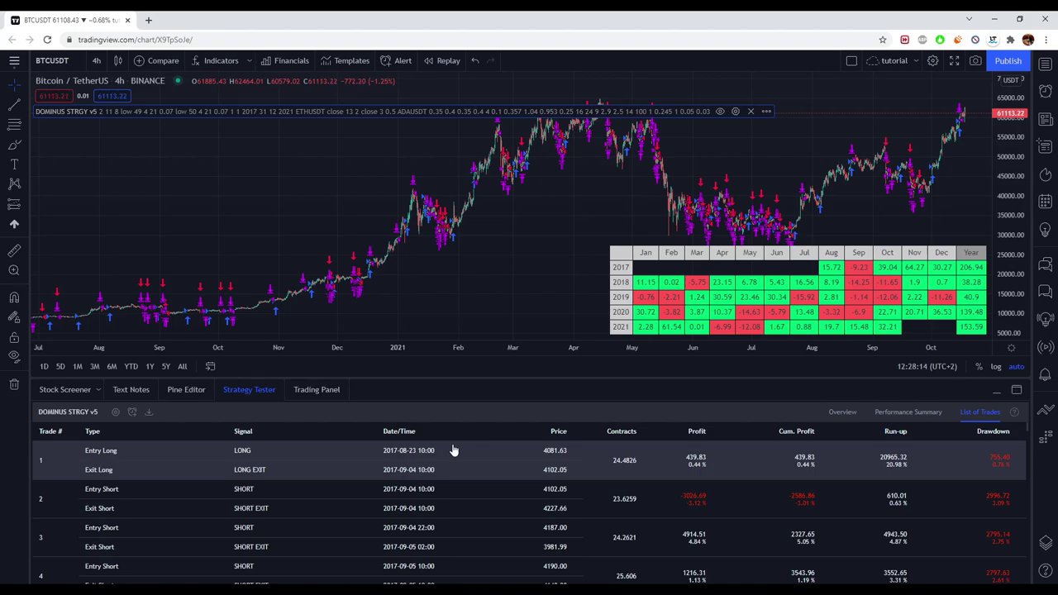
pyautogui.click(842, 412)
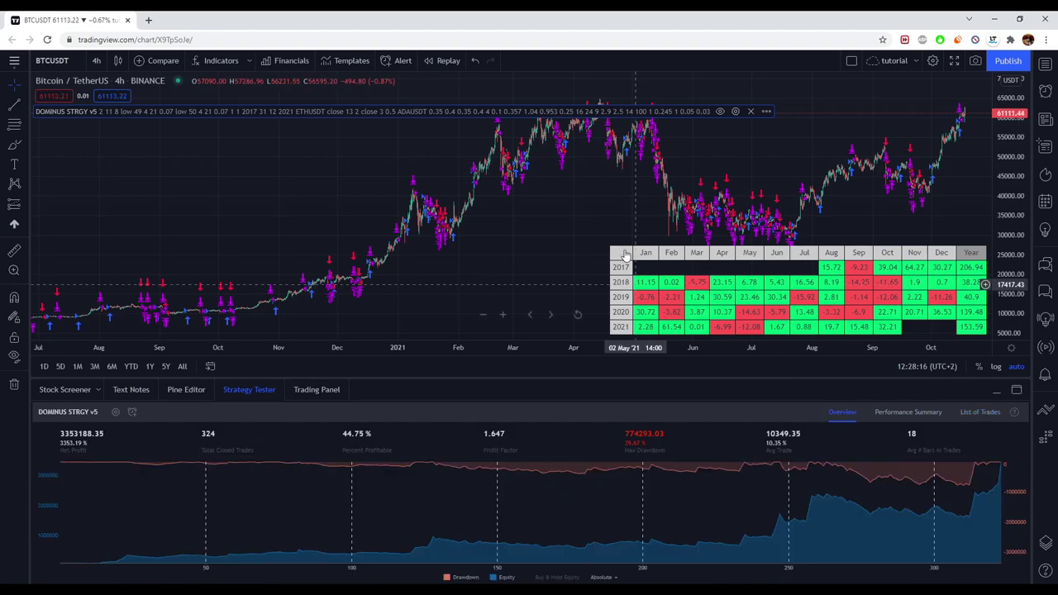
# Set the strategy's To Day and To Month to 1 so the backtest ends on 1 January 2021.
pyautogui.click(734, 110)
pyautogui.scroll(-5, 562, 356)
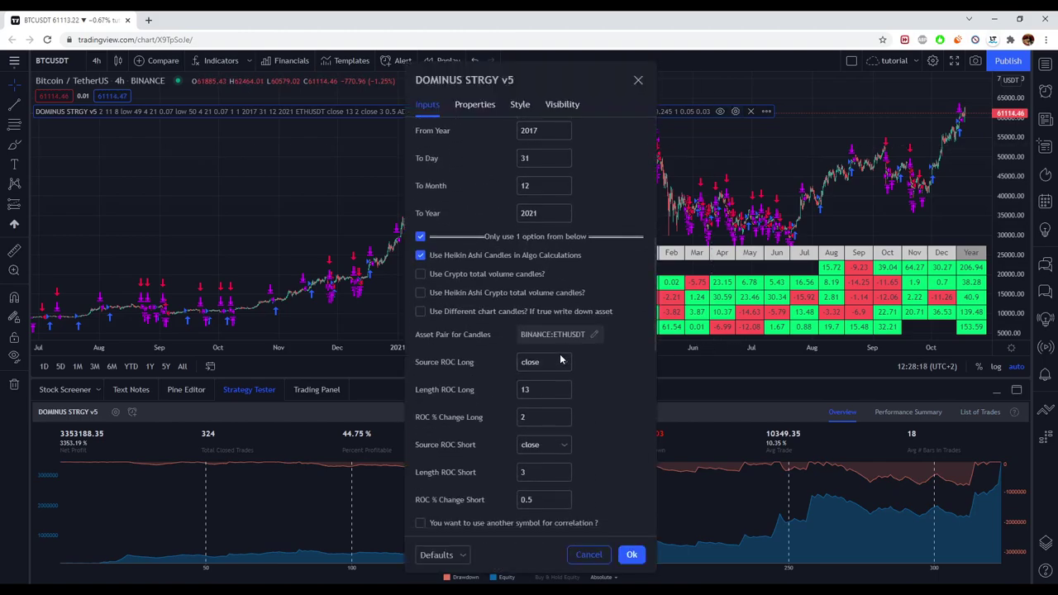
pyautogui.scroll(3, 562, 356)
pyautogui.doubleClick(539, 323)
pyautogui.write('1')
pyautogui.click(540, 350)
pyautogui.press('BackSpace')
pyautogui.press('Tab')
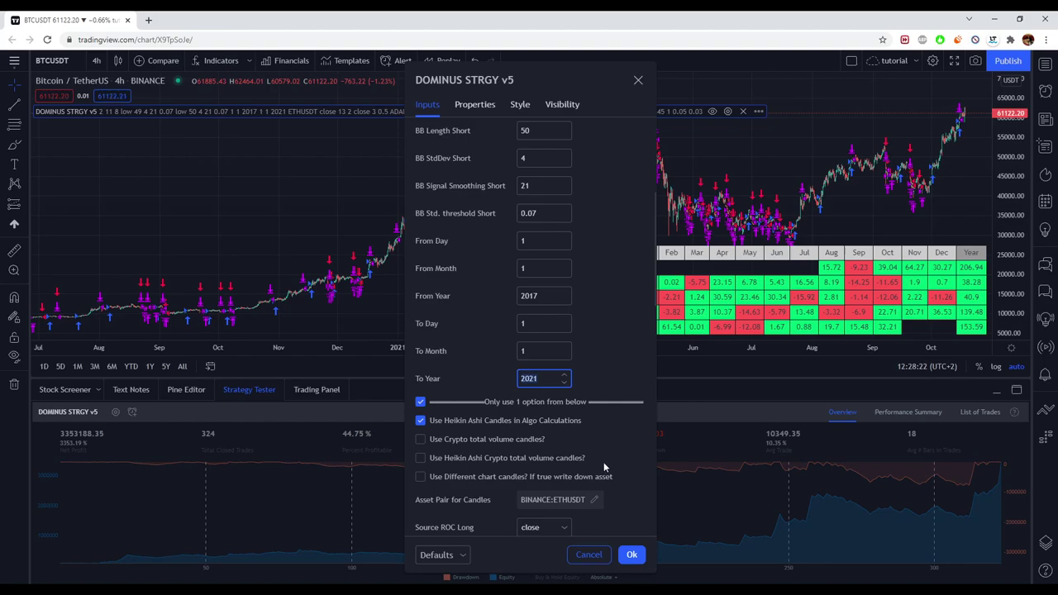
pyautogui.scroll(5, 614, 429)
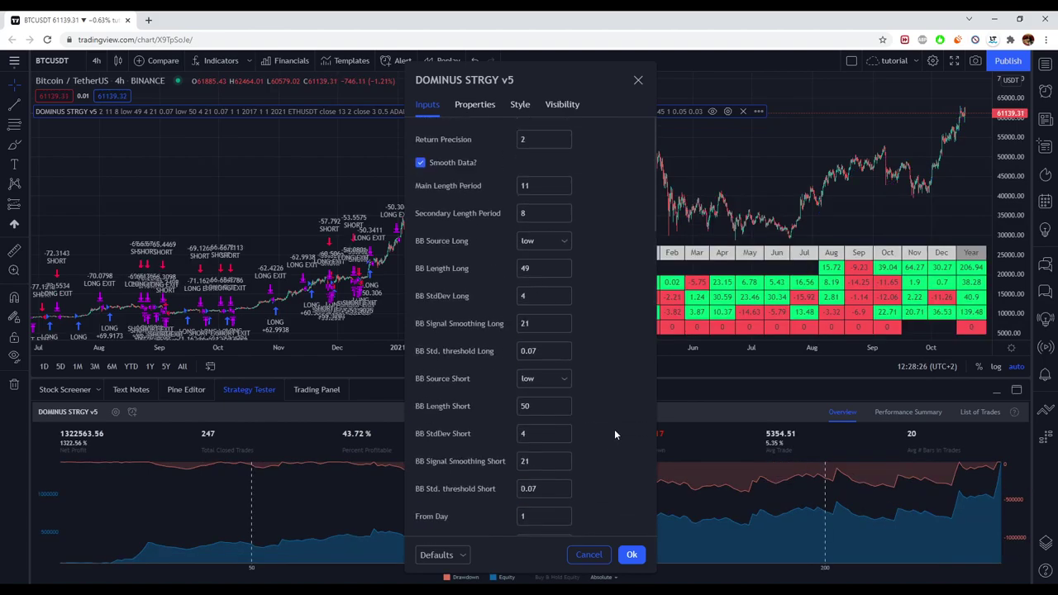
pyautogui.scroll(-3, 614, 434)
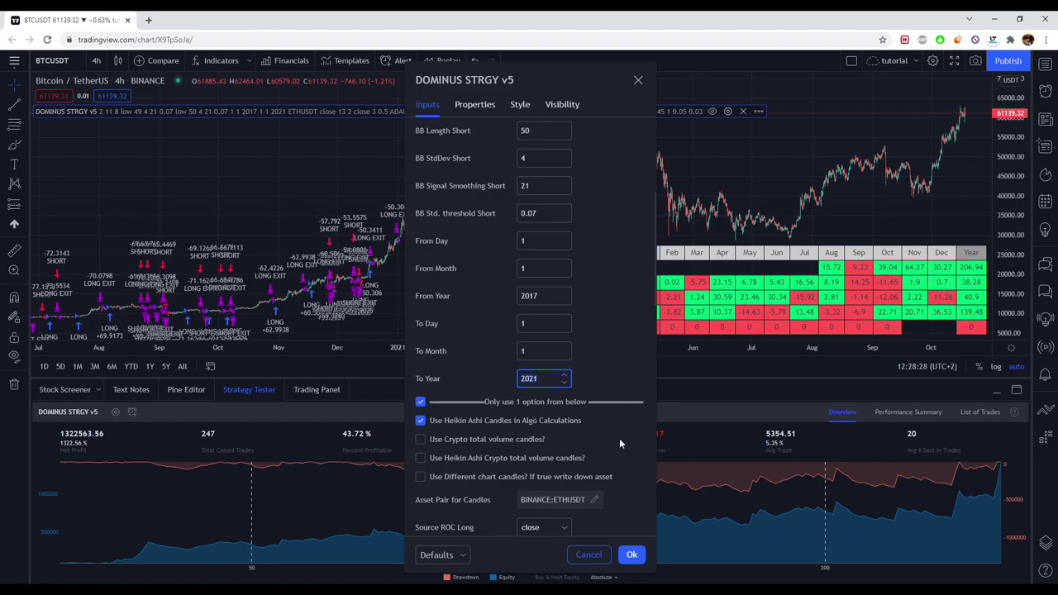
pyautogui.click(632, 554)
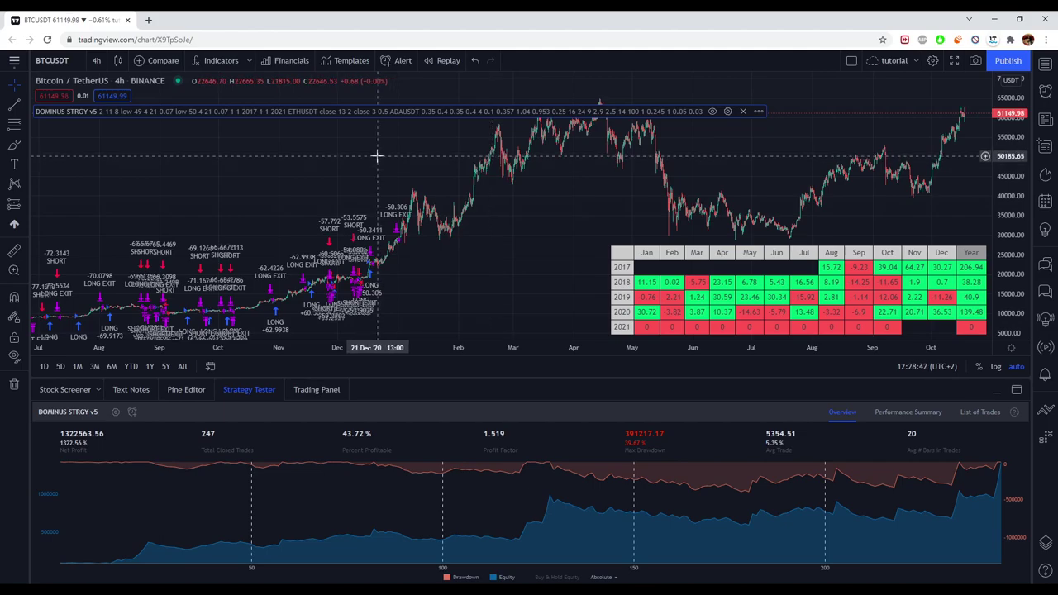
# Set Tplong, Tpshort and Slshort to 1 in the strategy's inputs.
pyautogui.click(727, 111)
pyautogui.scroll(-10, 636, 322)
pyautogui.scroll(-1, 638, 320)
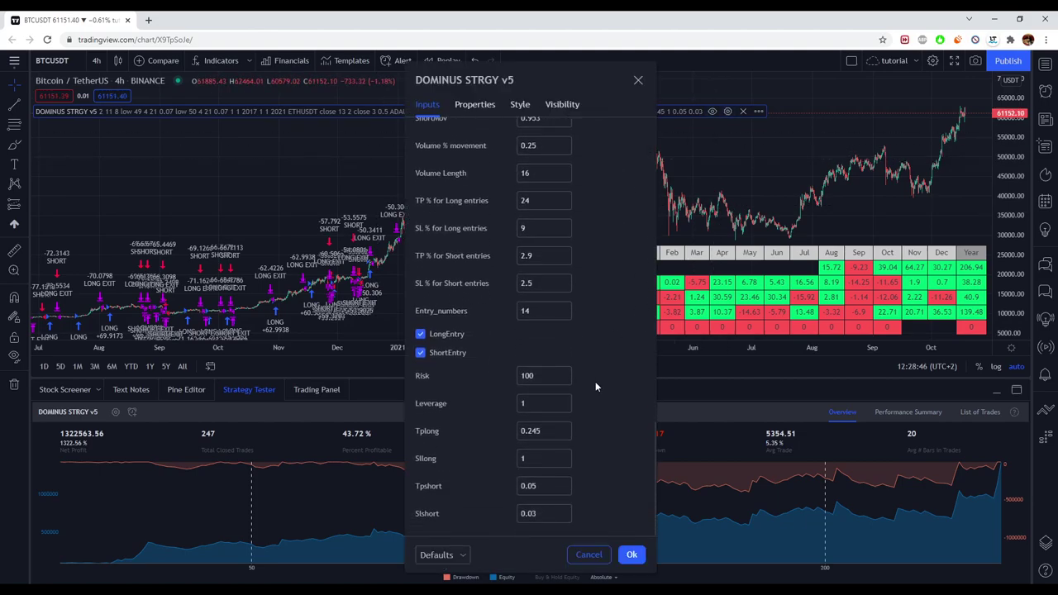
pyautogui.click(553, 430)
pyautogui.doubleClick(553, 430)
pyautogui.write('1')
pyautogui.press('Tab')
pyautogui.press('Tab')
pyautogui.write('1')
pyautogui.press('Tab')
pyautogui.write('1')
# Set the TP % and SL % for both long and short entries, plus Entry_numbers, to 100.
pyautogui.scroll(2, 578, 297)
pyautogui.click(538, 257)
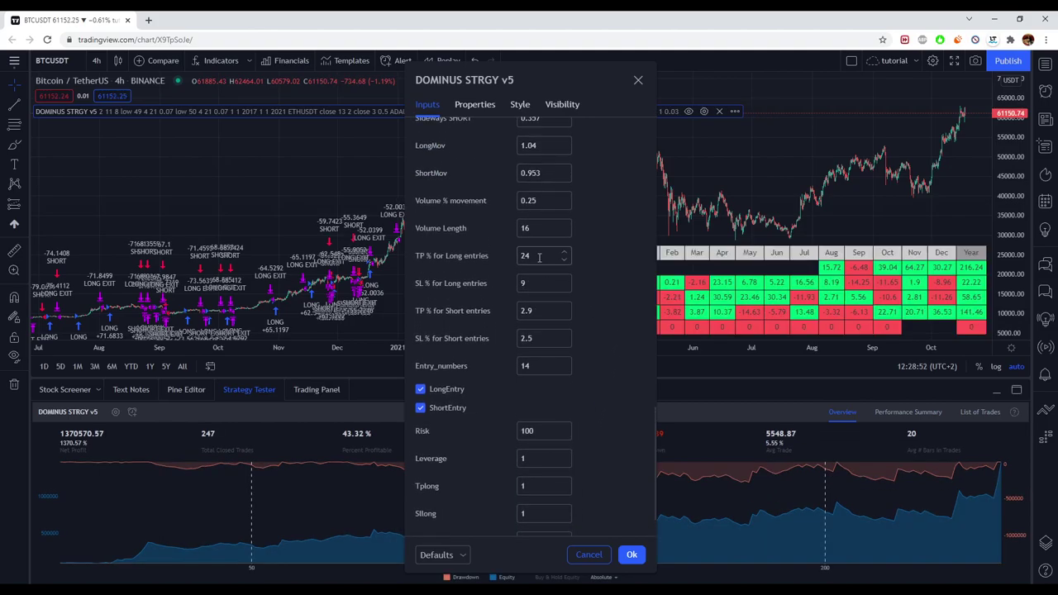
pyautogui.write('100')
pyautogui.press('Tab')
pyautogui.write('100')
pyautogui.press('Tab')
pyautogui.write('100')
pyautogui.press('Tab')
pyautogui.write('100')
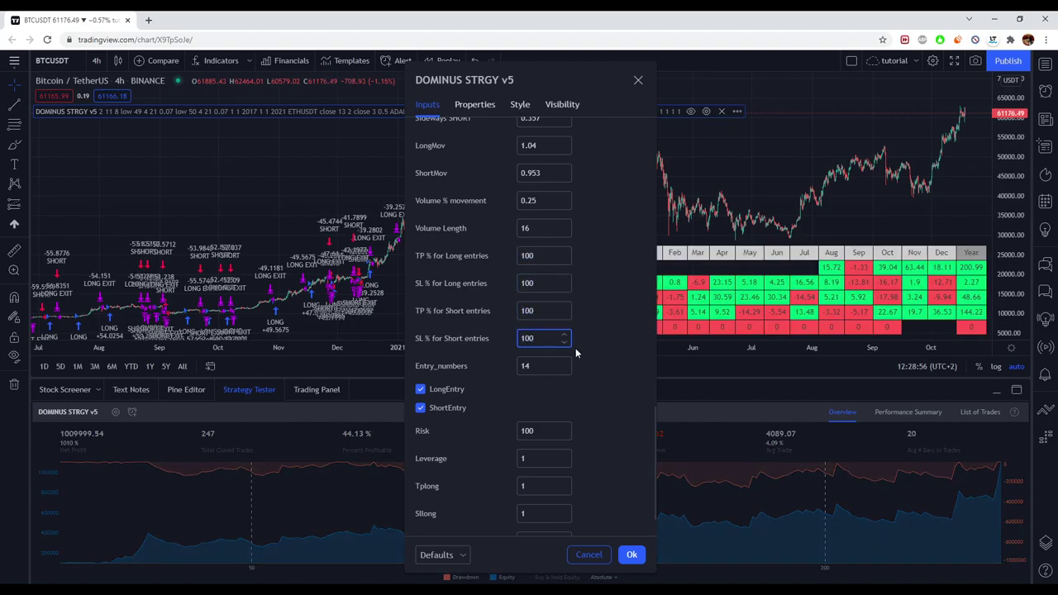
pyautogui.press('Tab')
pyautogui.write('100')
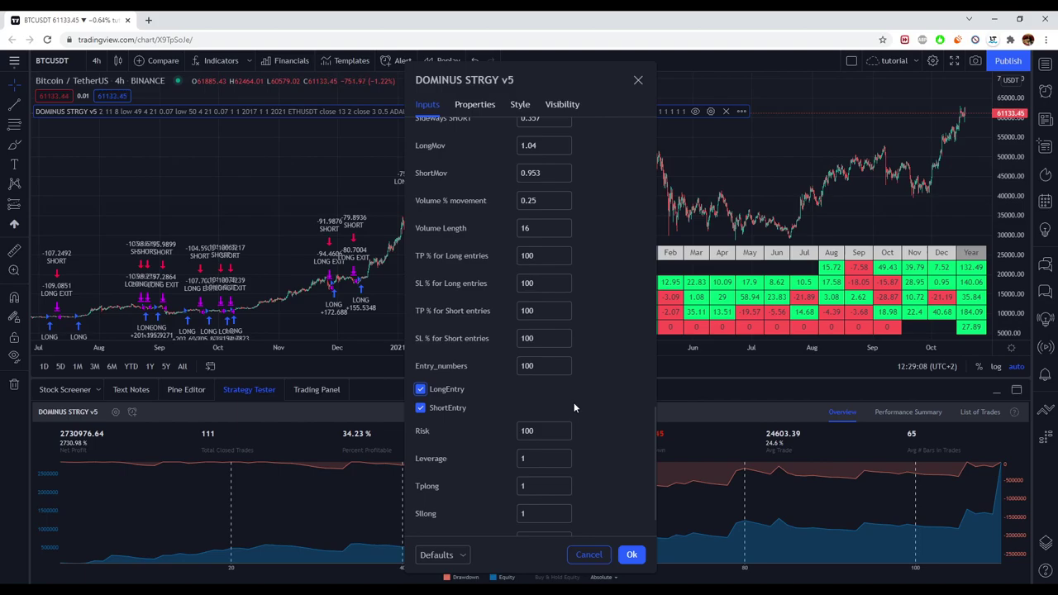
# Review the strategy's input parameters down to the correlation and rating settings, moving the settings dialog aside to uncover the trades.
pyautogui.scroll(-2, 574, 407)
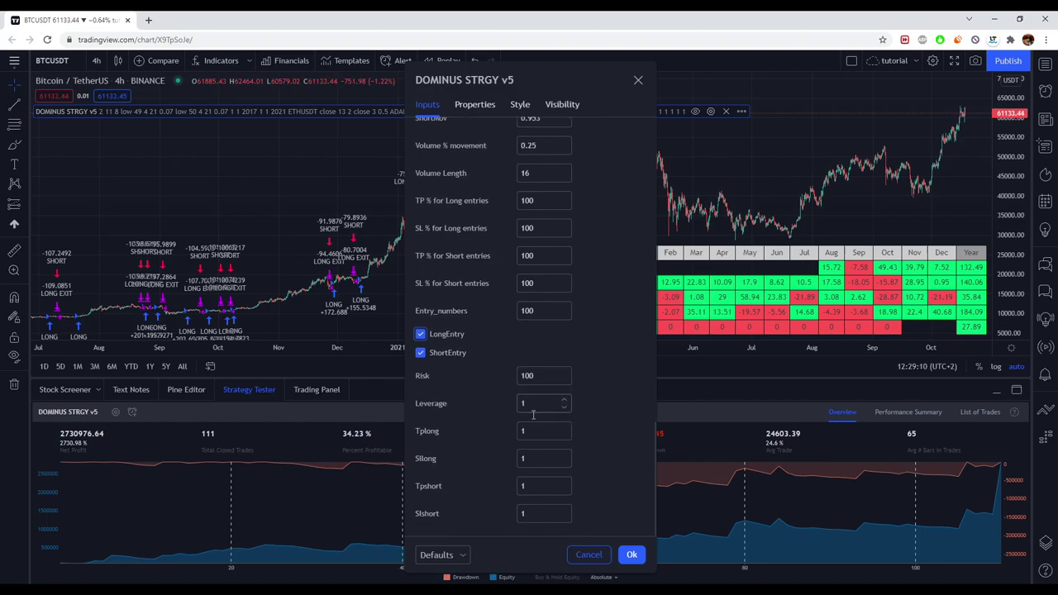
pyautogui.scroll(10, 580, 354)
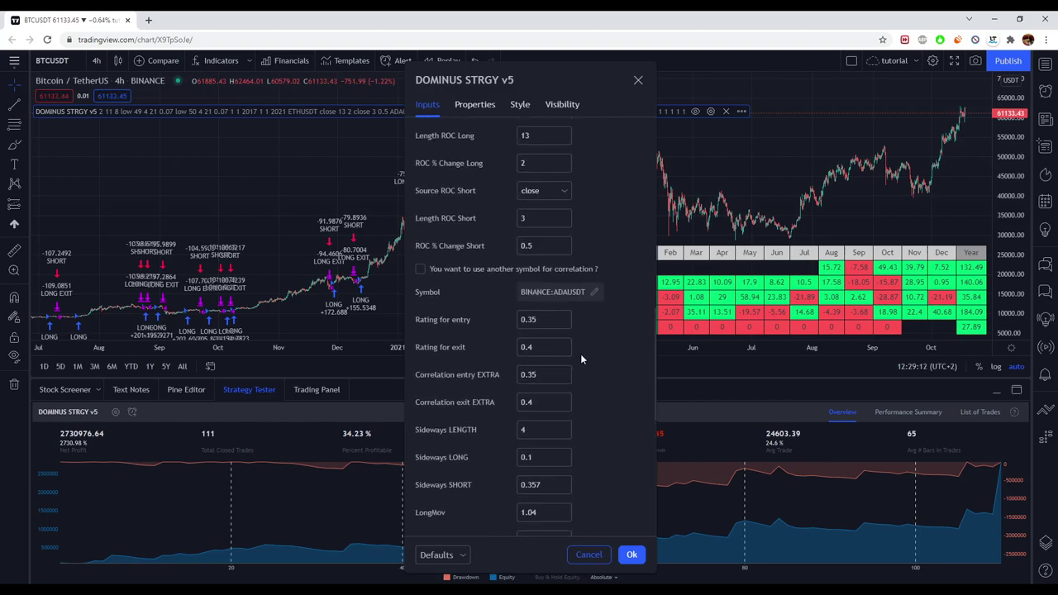
pyautogui.scroll(5, 580, 354)
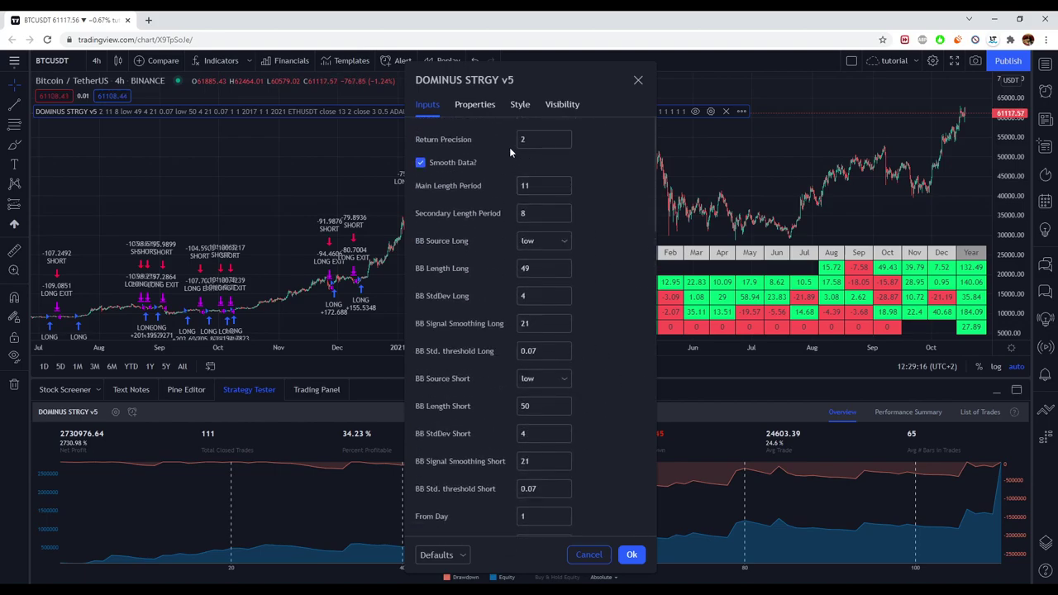
pyautogui.scroll(-5, 611, 258)
pyautogui.scroll(-4, 614, 278)
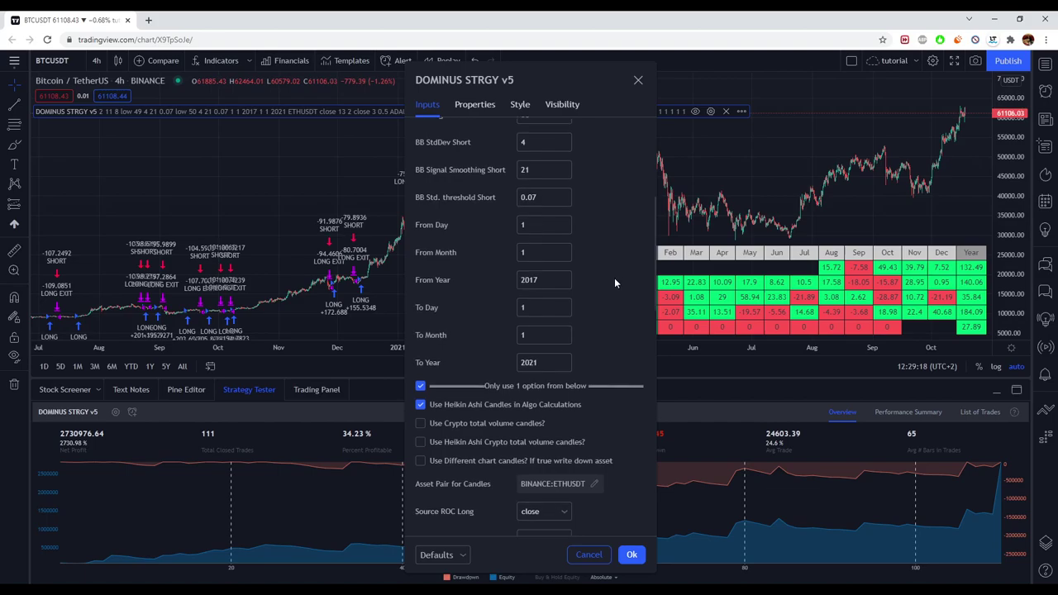
pyautogui.scroll(-2, 617, 277)
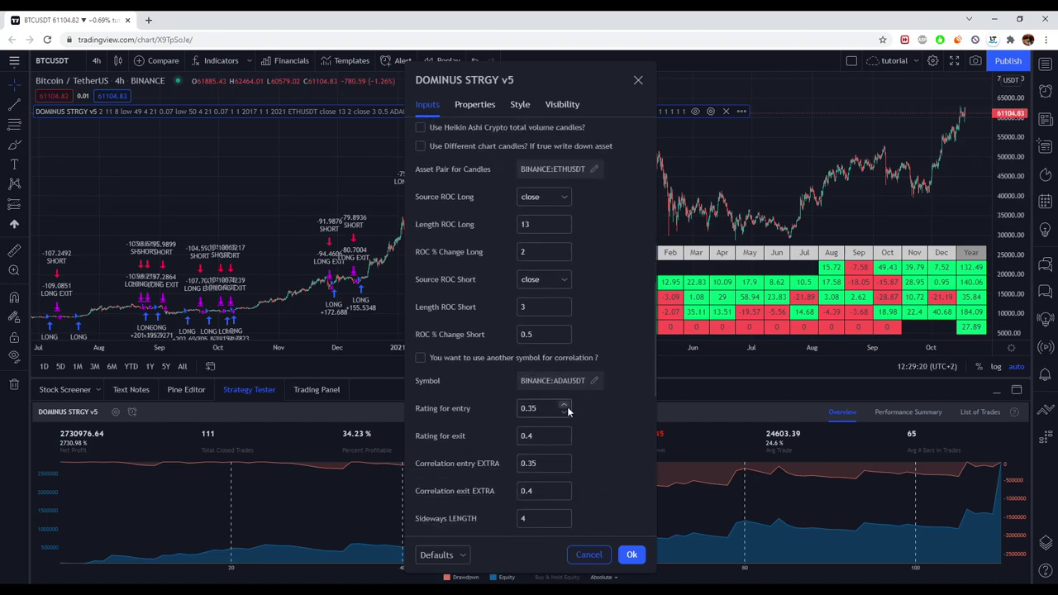
pyautogui.moveTo(541, 80); pyautogui.dragTo(751, 60)
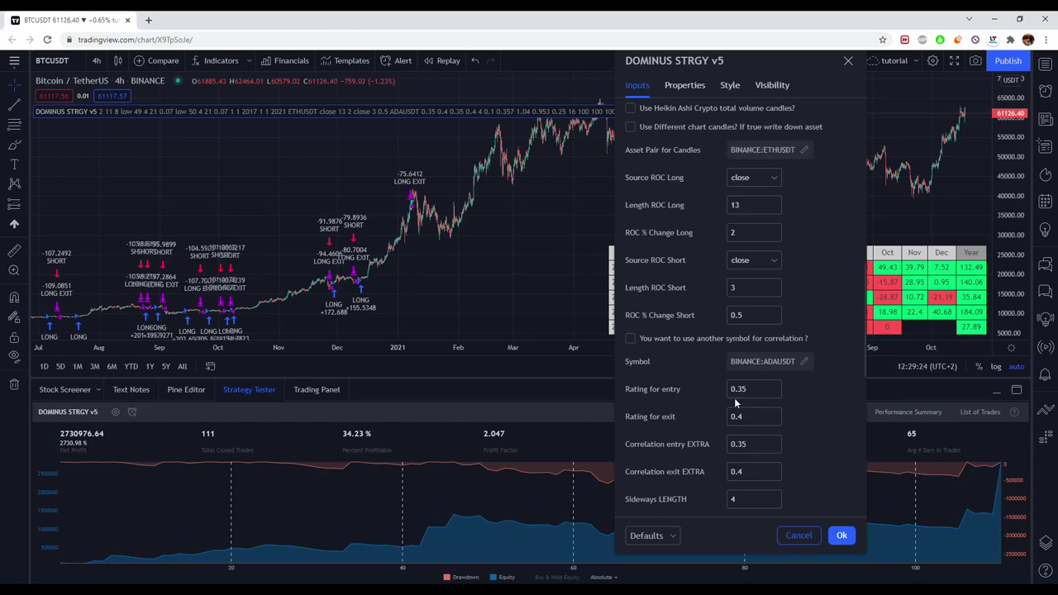
pyautogui.moveTo(732, 70); pyautogui.dragTo(618, 76)
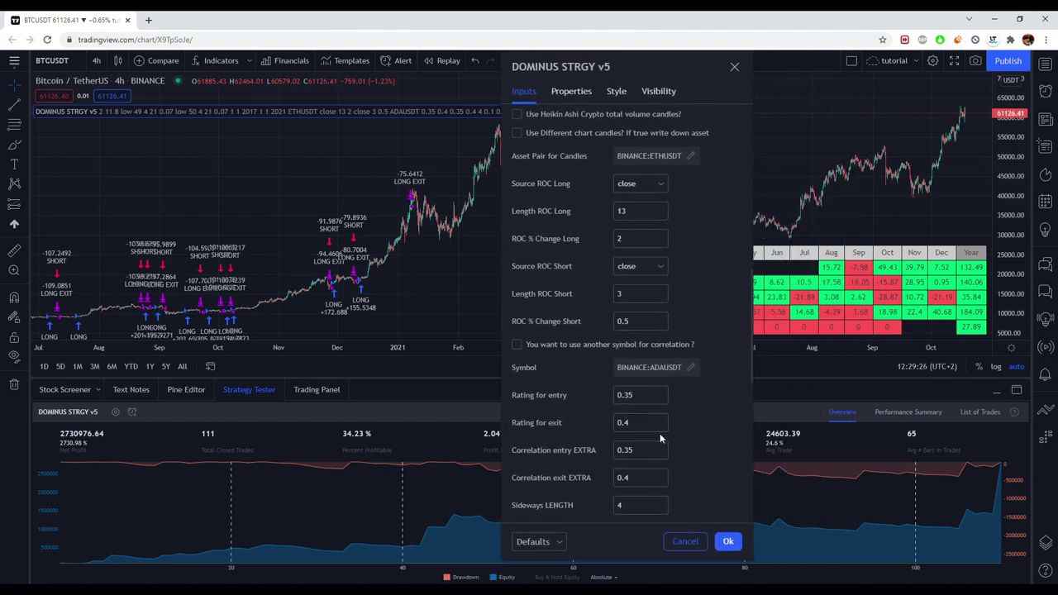
# Raise the strategy's Rating for entry in small increments to 0.7.
pyautogui.scroll(-1, 679, 432)
pyautogui.scroll(1, 679, 431)
pyautogui.click(660, 395)
pyautogui.click(659, 394)
pyautogui.click(659, 395)
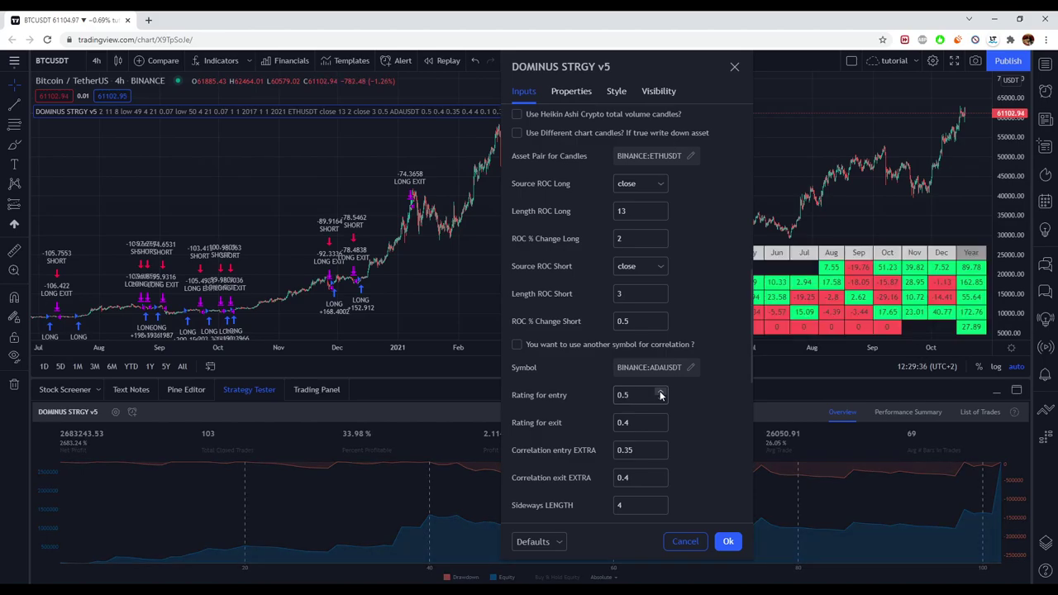
pyautogui.click(659, 394)
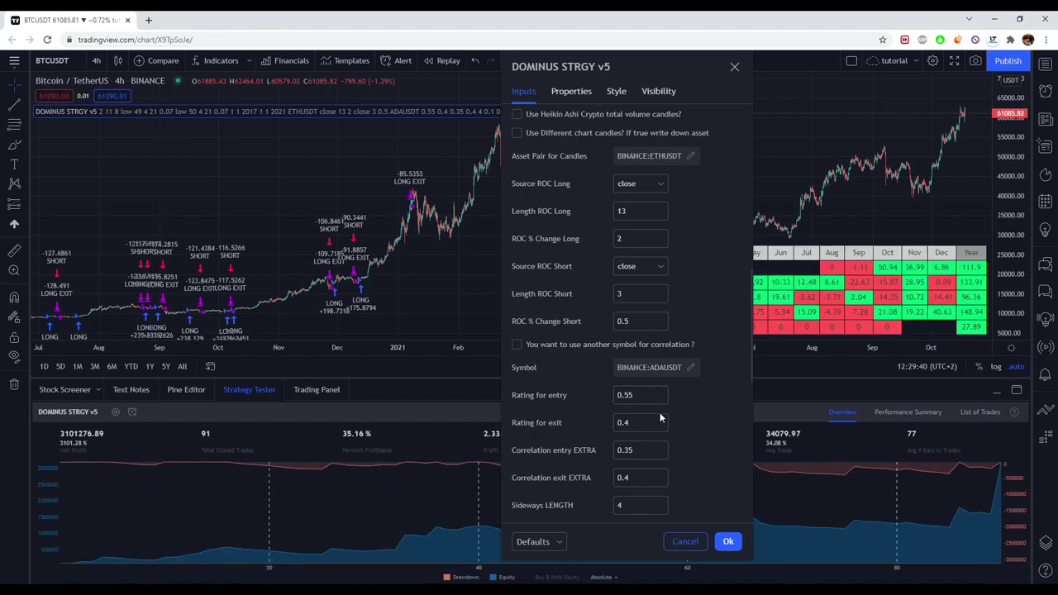
pyautogui.click(659, 394)
pyautogui.click(659, 394)
pyautogui.click(660, 394)
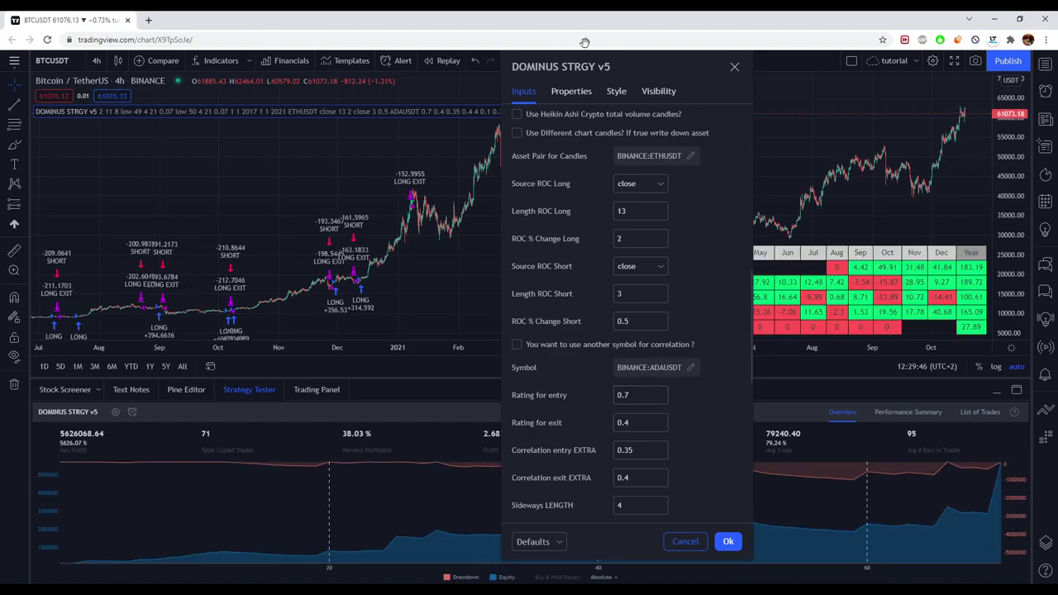
# Shift the settings dialog aside, test Rating for exit up to 0.7, and set it to 0.55.
pyautogui.moveTo(620, 66); pyautogui.dragTo(654, 73)
pyautogui.click(696, 427)
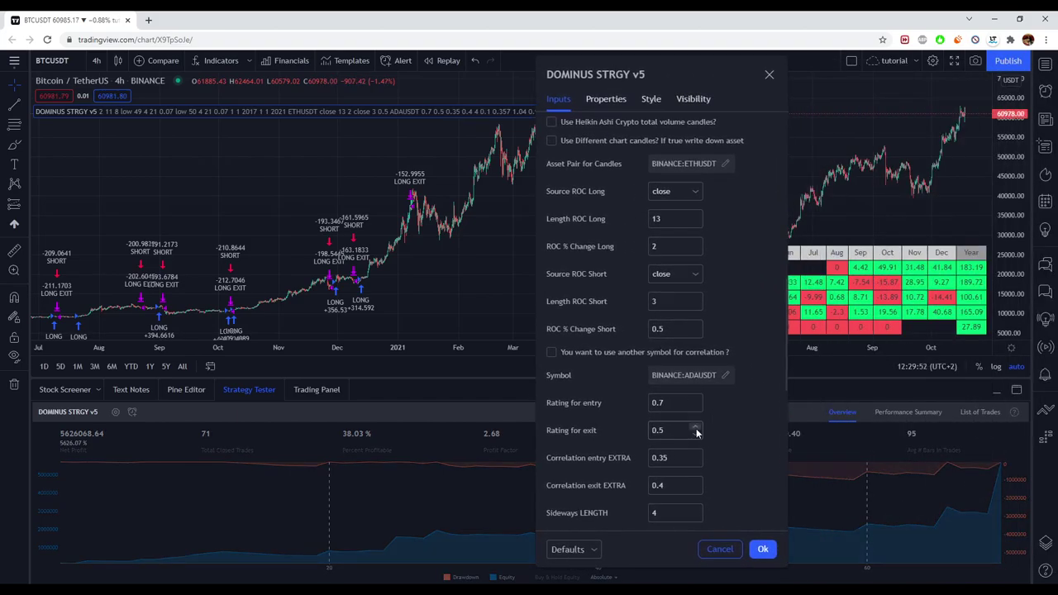
pyautogui.click(695, 427)
pyautogui.click(696, 427)
pyautogui.click(695, 427)
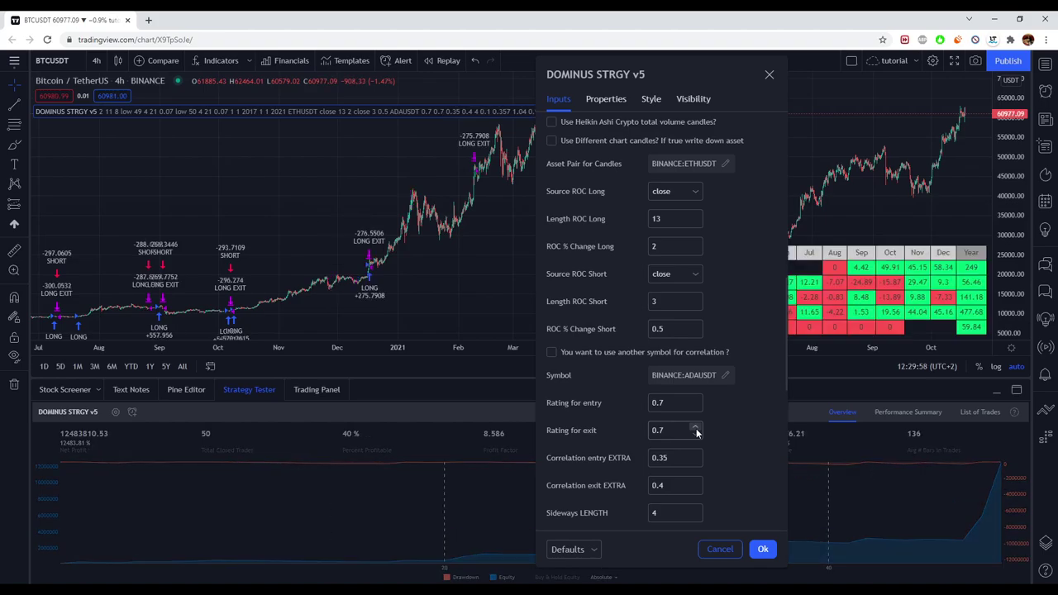
pyautogui.click(695, 433)
pyautogui.click(695, 433)
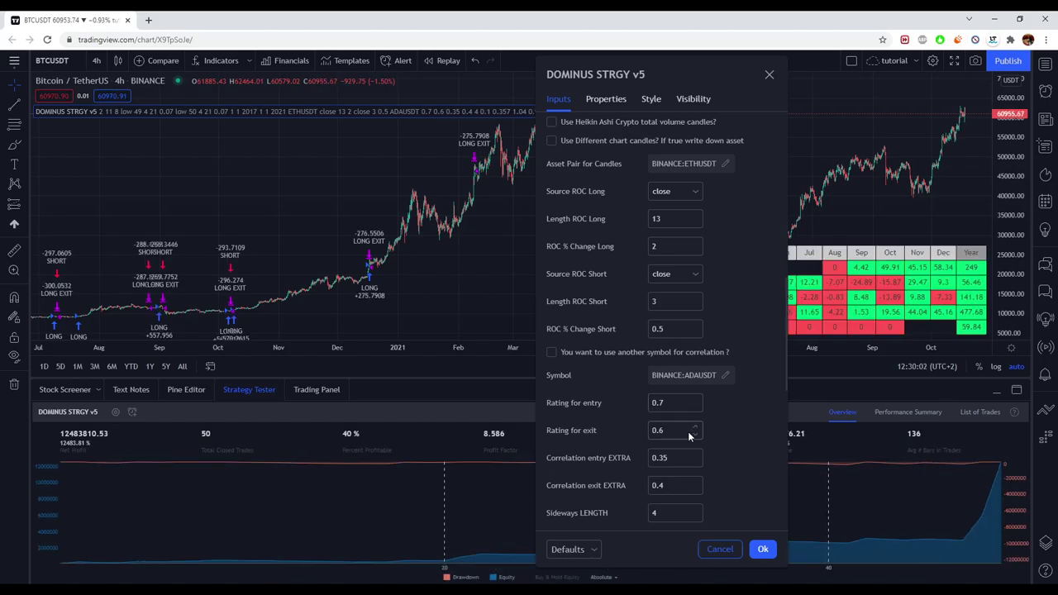
pyautogui.click(694, 434)
# Test Rating for entry down to 0.55, restore it to 0.7, and apply the strategy's inputs.
pyautogui.click(694, 406)
pyautogui.click(694, 407)
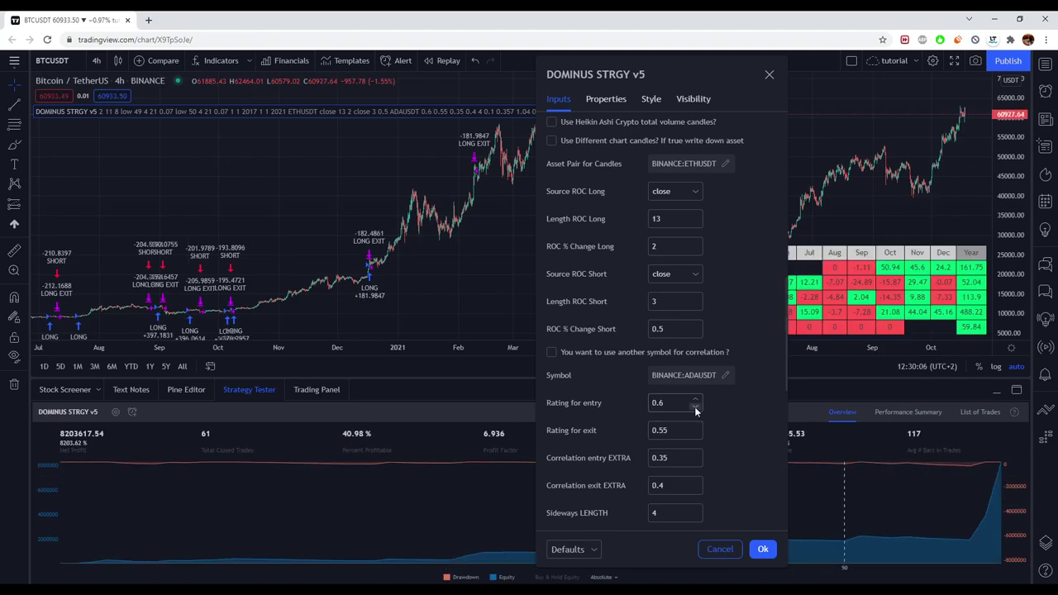
pyautogui.click(694, 407)
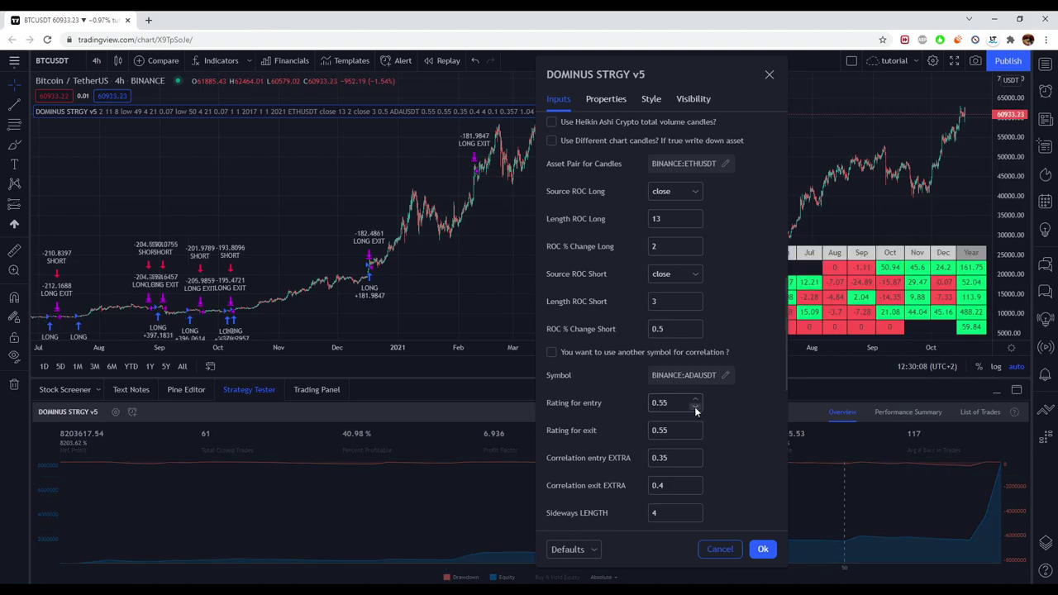
pyautogui.click(694, 400)
pyautogui.click(695, 401)
pyautogui.click(695, 401)
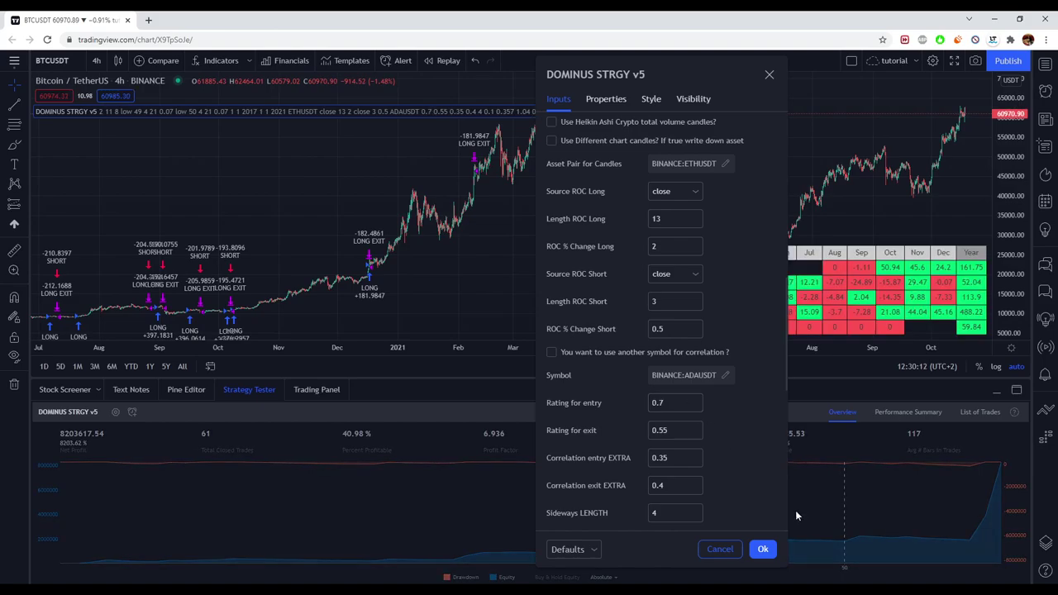
pyautogui.click(763, 547)
# Examine the strategy's long and short trades along the price chart from late 2019 into 2021.
pyautogui.scroll(-2, 555, 245)
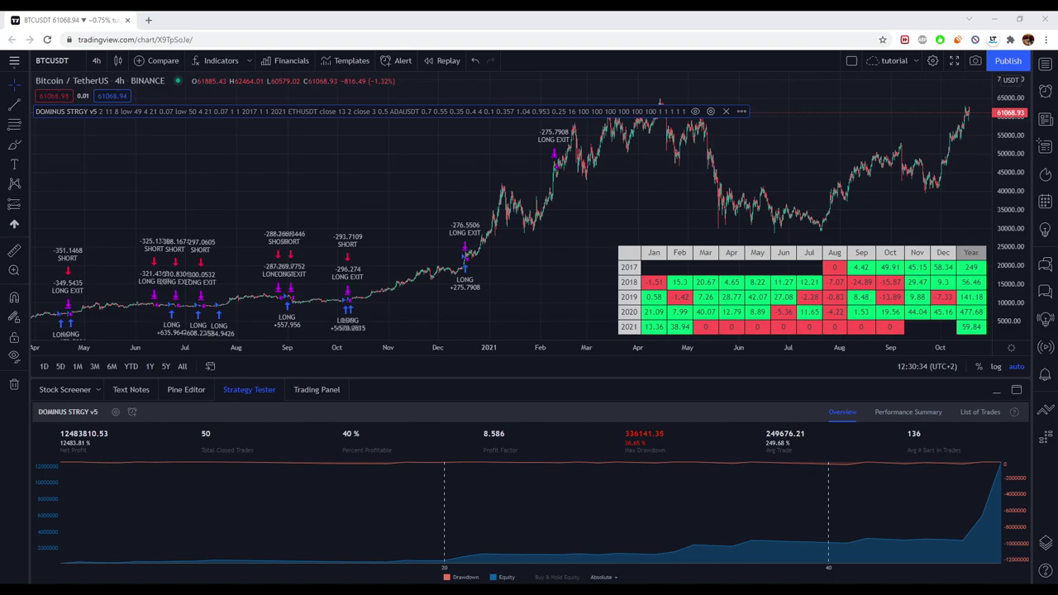
pyautogui.moveTo(355, 194); pyautogui.dragTo(430, 187)
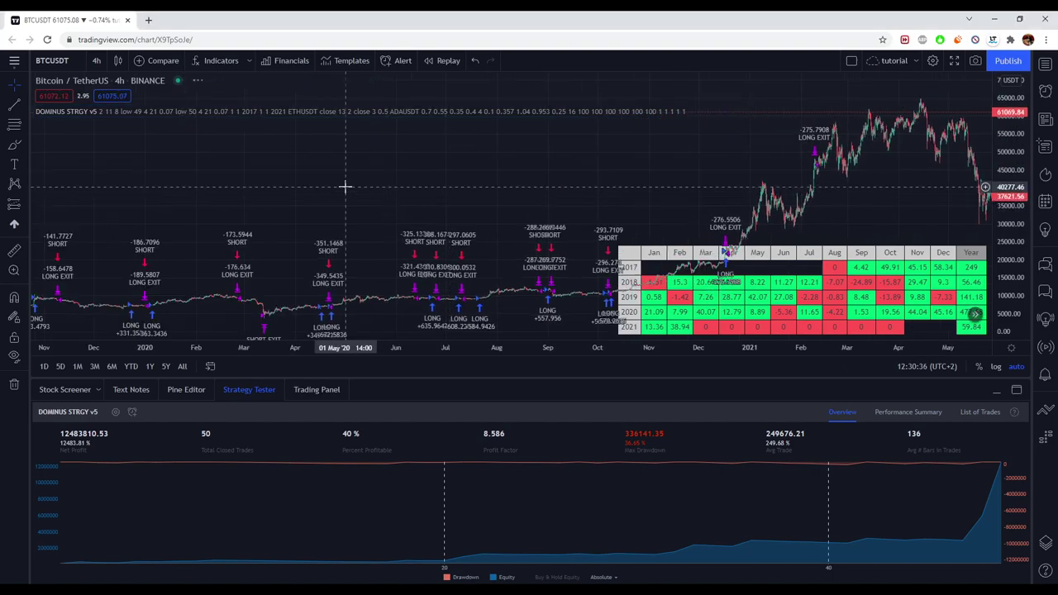
pyautogui.moveTo(610, 178); pyautogui.dragTo(409, 207)
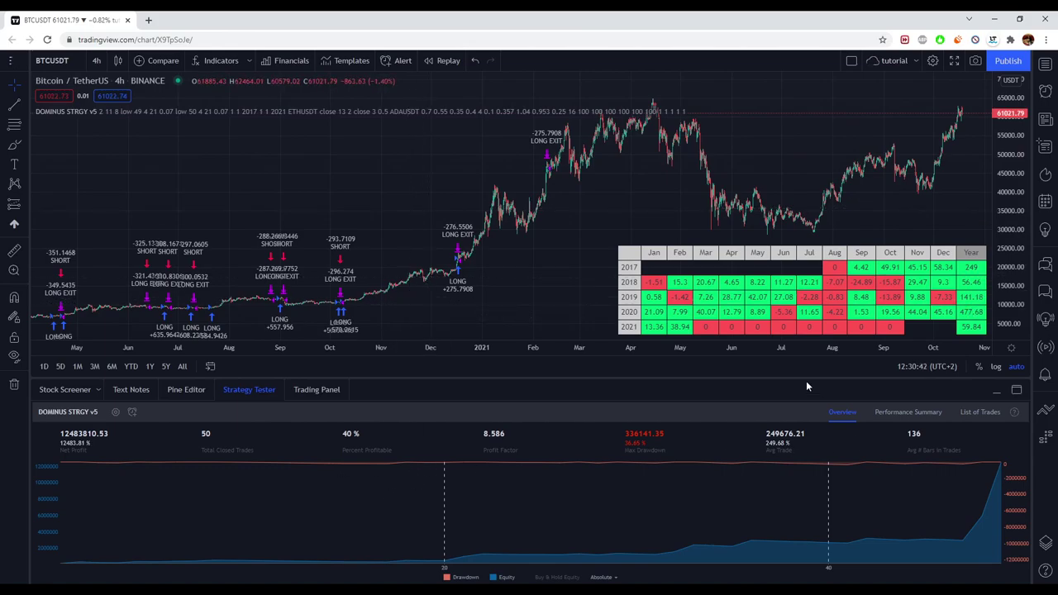
# Examine the backtest's enlarged equity curve and its list of trades, and check the earlier trades on the chart.
pyautogui.moveTo(805, 379); pyautogui.dragTo(814, 135)
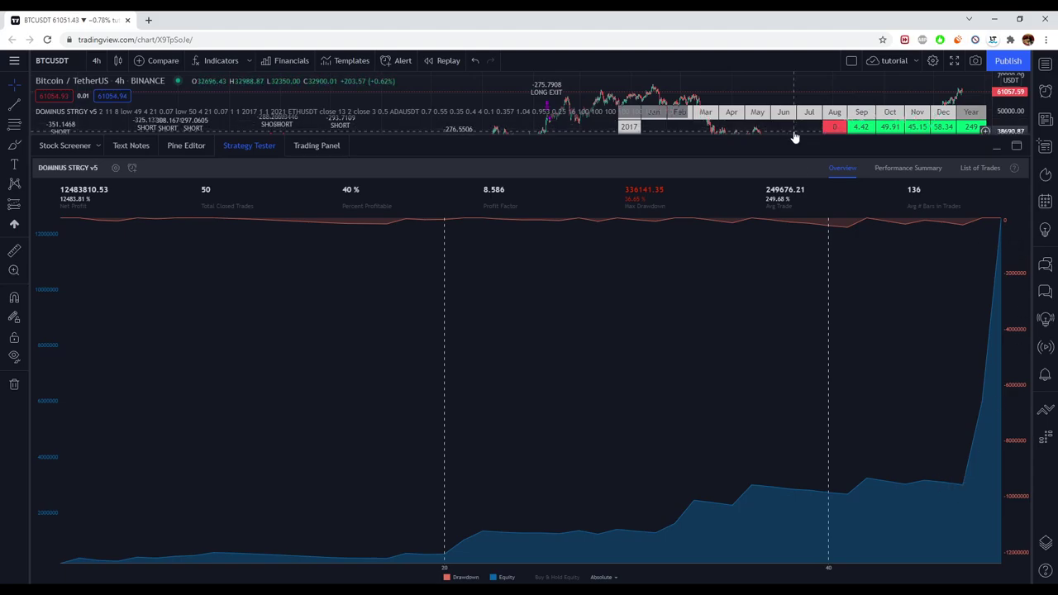
pyautogui.moveTo(796, 133); pyautogui.dragTo(838, 402)
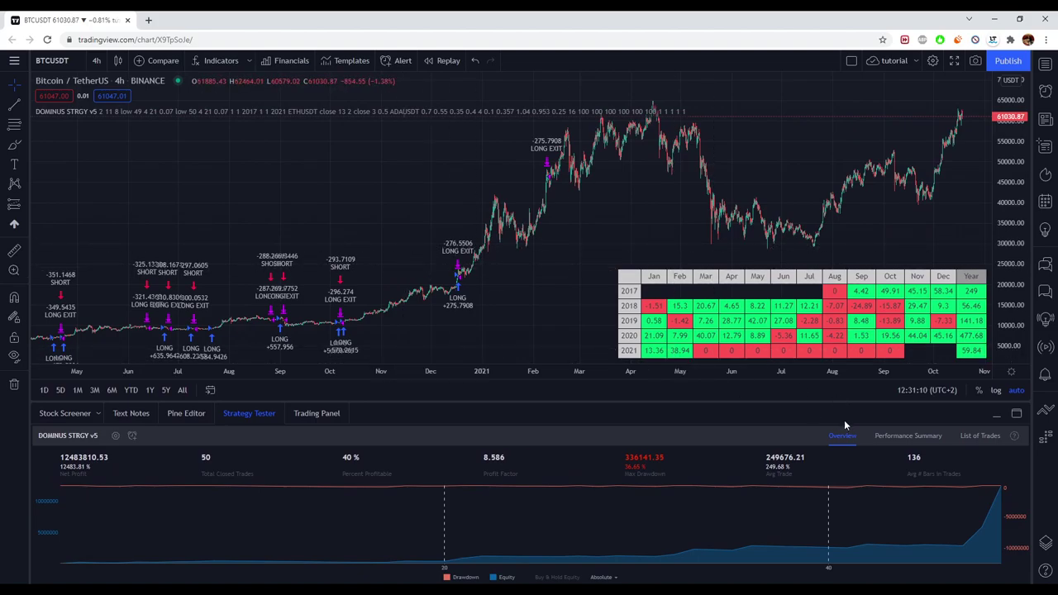
pyautogui.click(996, 444)
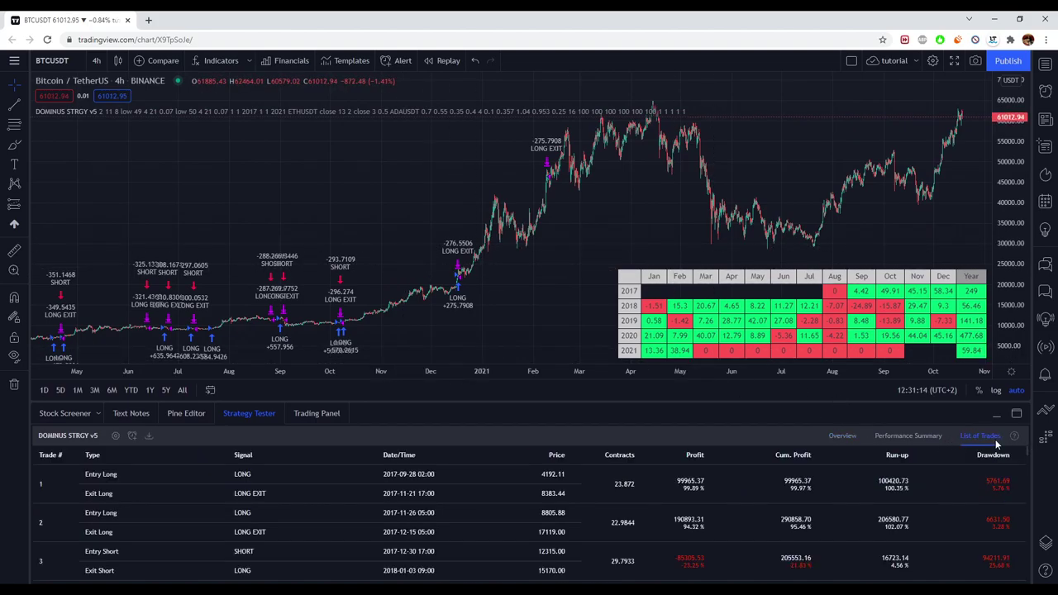
pyautogui.click(843, 435)
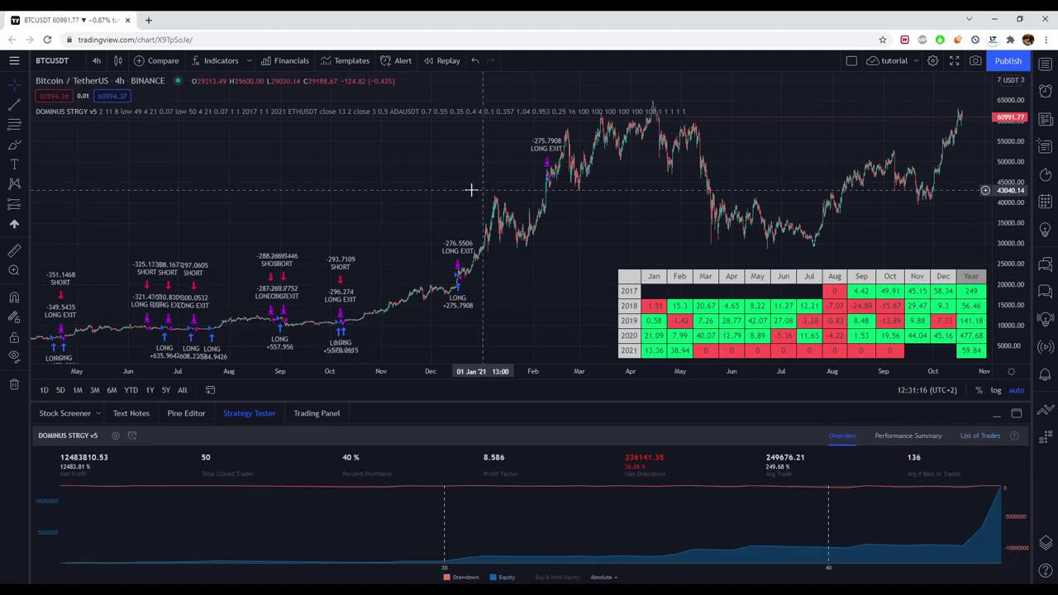
pyautogui.moveTo(420, 200); pyautogui.dragTo(568, 185)
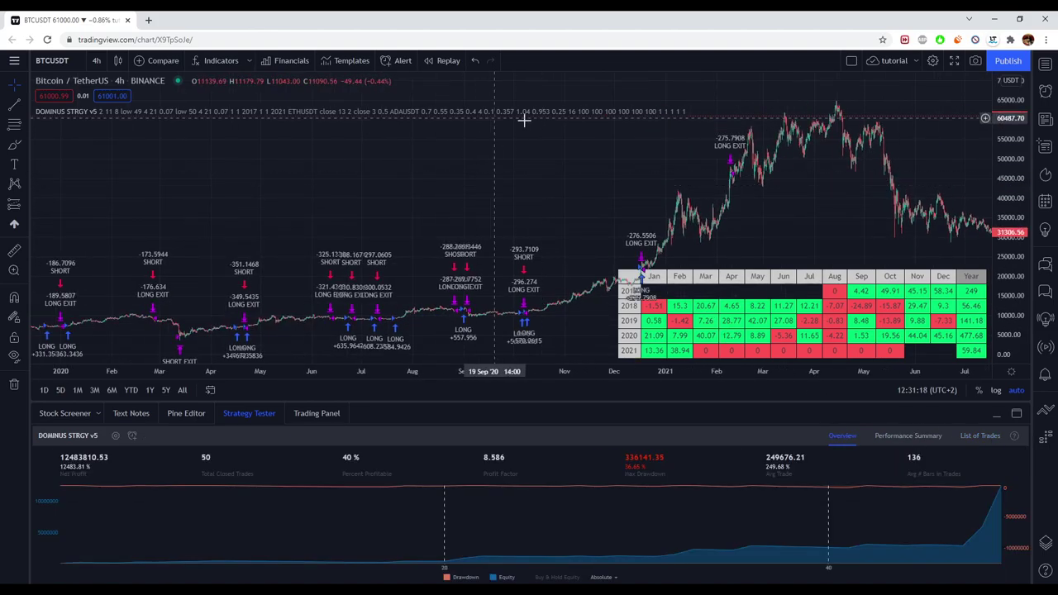
# Reopen the strategy's inputs and test Smooth Data switched off, leaving it enabled.
pyautogui.click(709, 112)
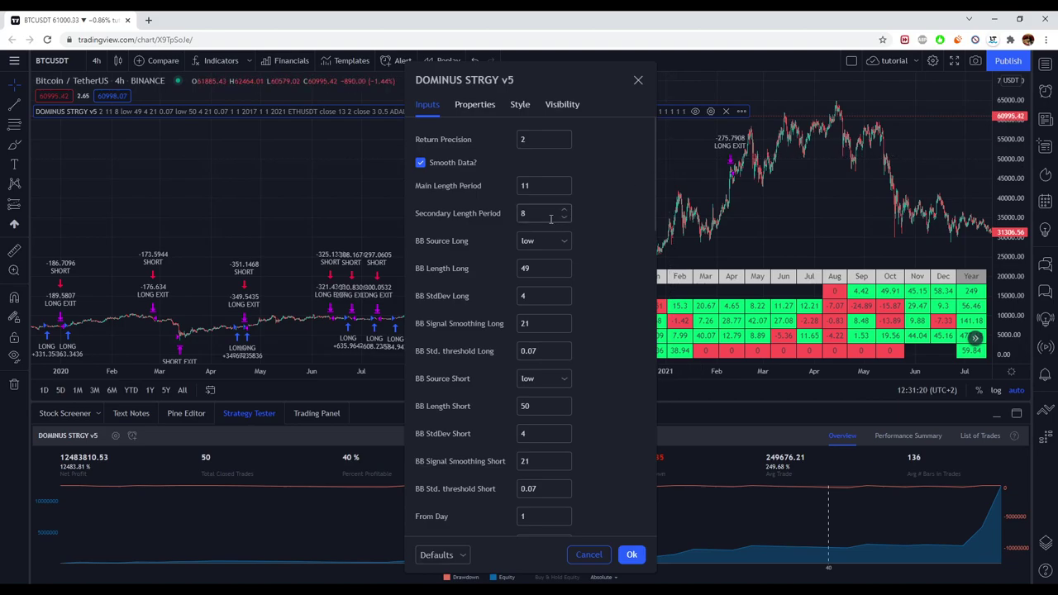
pyautogui.click(471, 161)
pyautogui.click(471, 161)
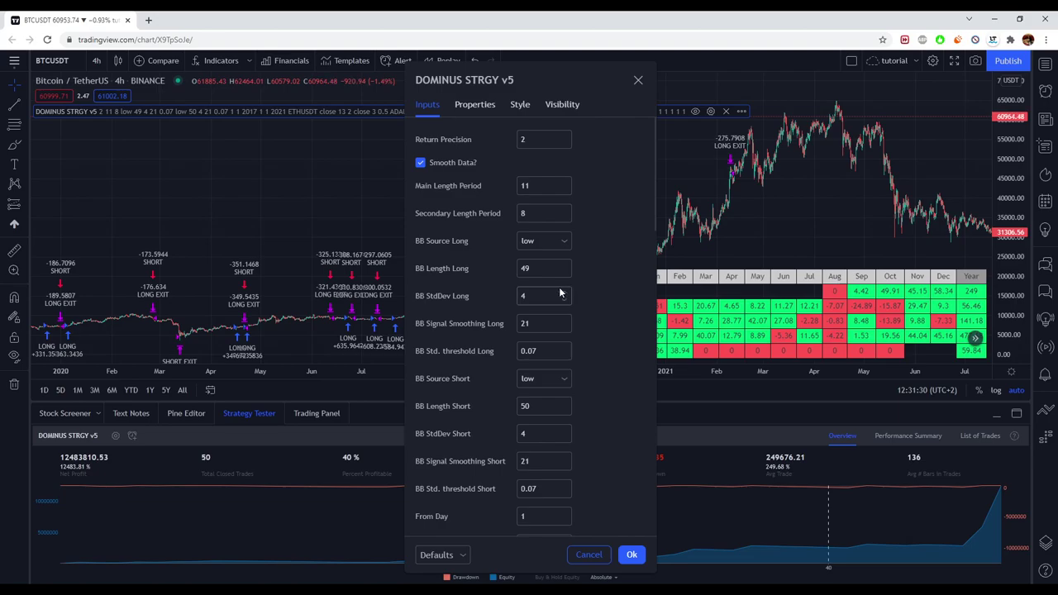
# Try open, high, close, hl2, hlc3 and ohlc4 as the BB Source Long, and restore it to low.
pyautogui.click(559, 241)
pyautogui.click(545, 263)
pyautogui.click(544, 240)
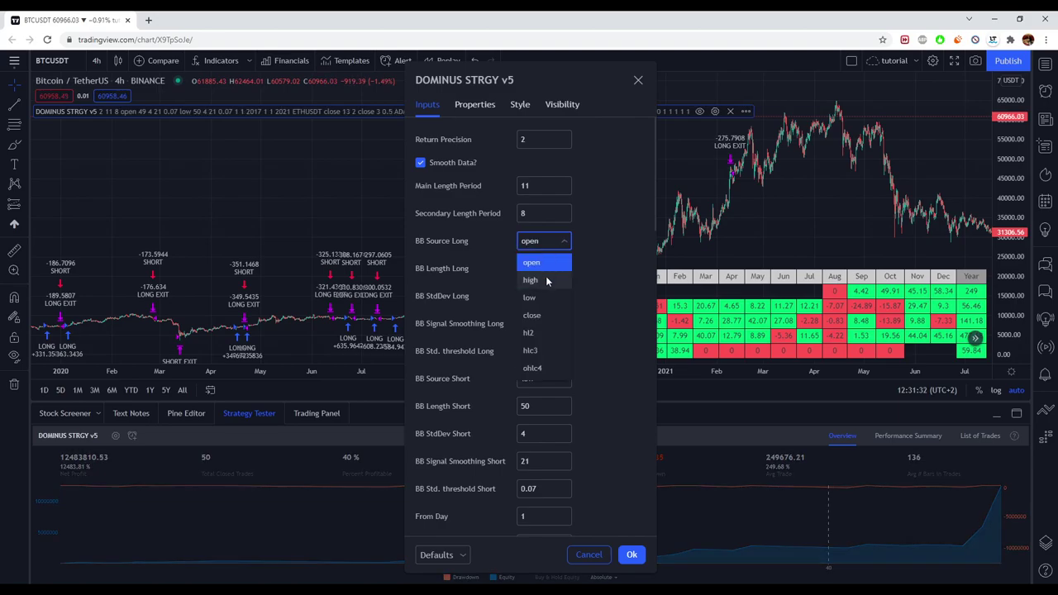
pyautogui.click(545, 279)
pyautogui.click(544, 241)
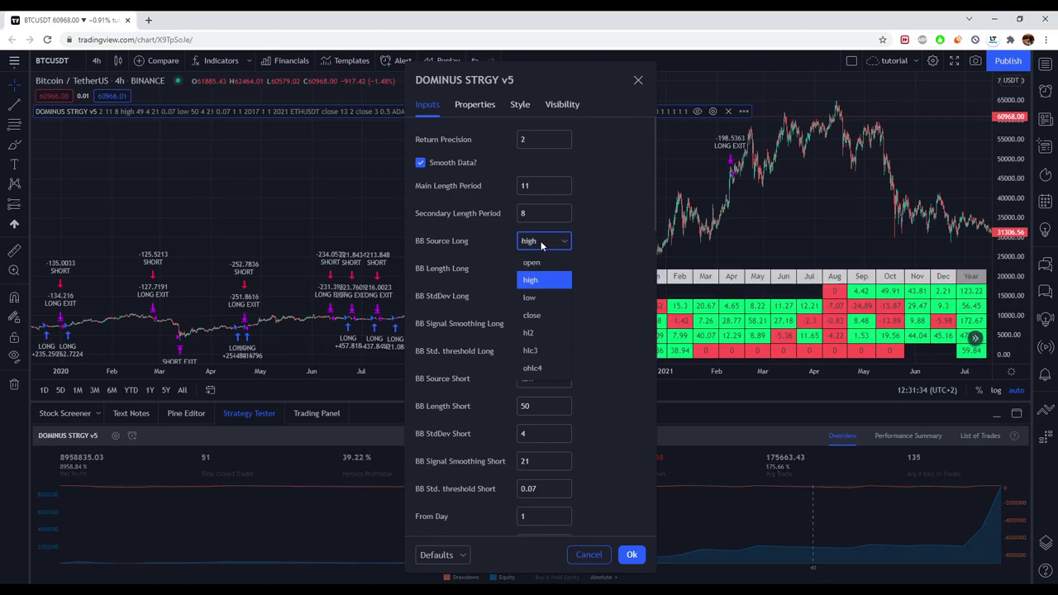
pyautogui.click(563, 317)
pyautogui.click(543, 240)
pyautogui.click(541, 332)
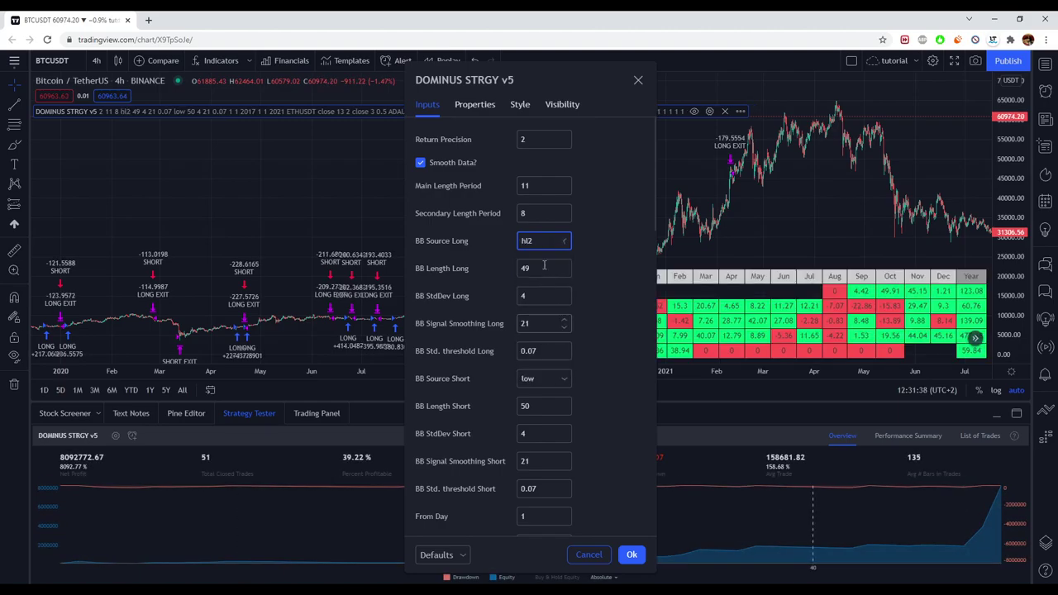
pyautogui.click(544, 241)
pyautogui.click(544, 350)
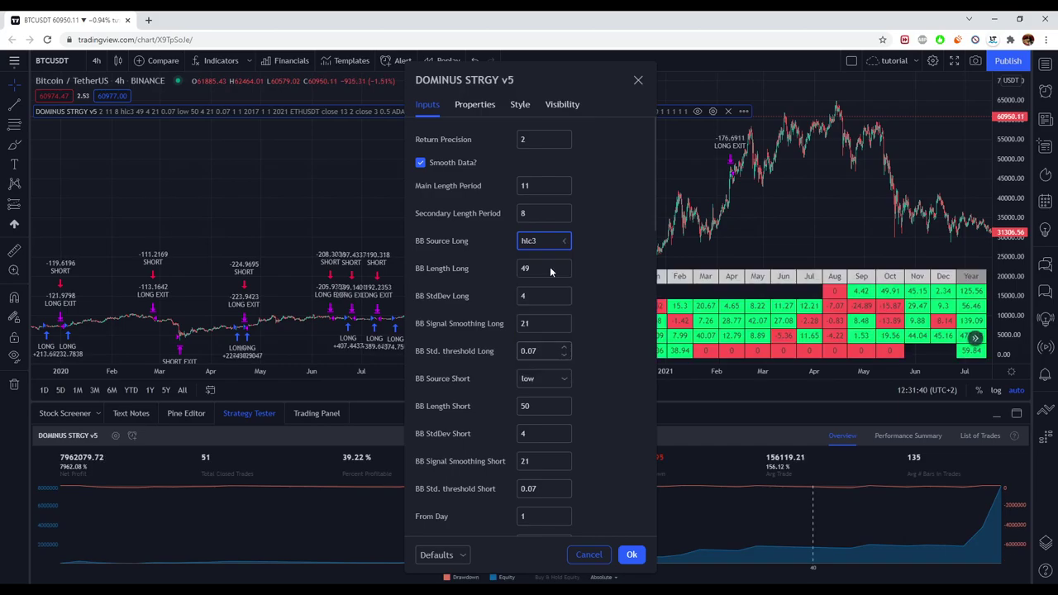
pyautogui.click(543, 240)
pyautogui.click(543, 367)
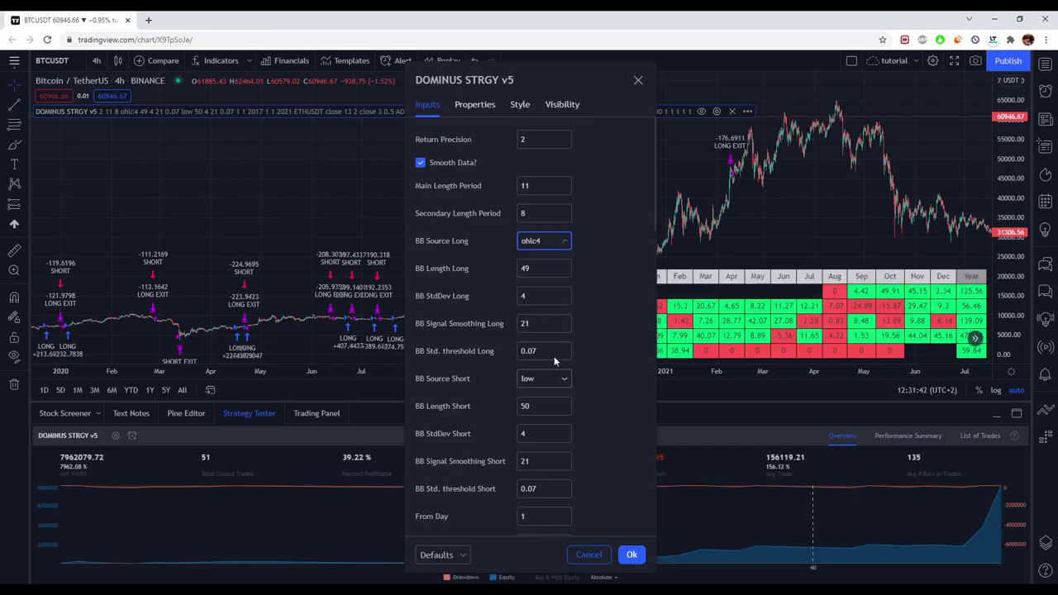
pyautogui.click(544, 241)
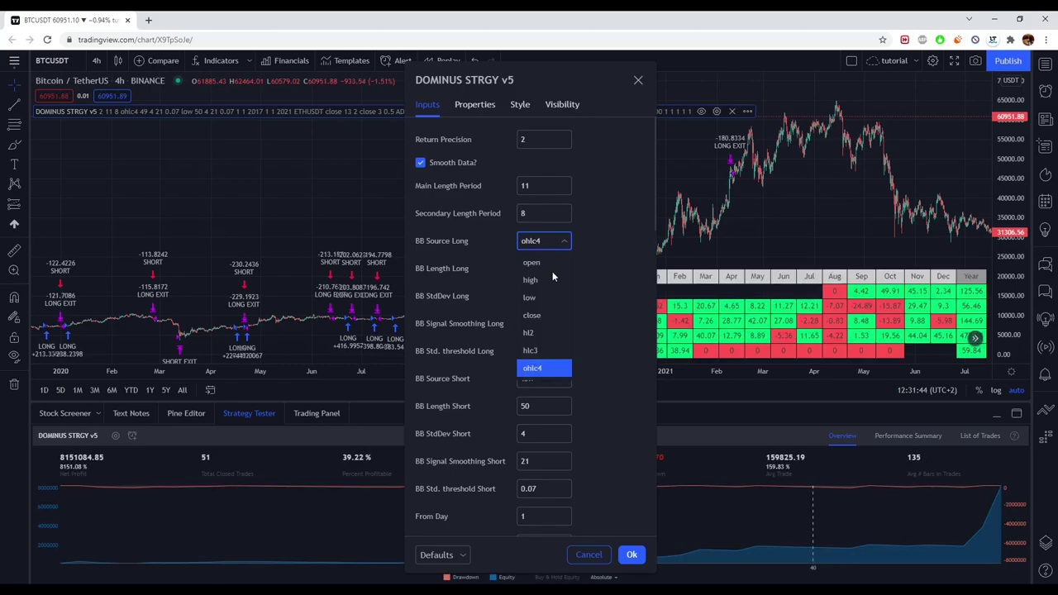
pyautogui.click(538, 298)
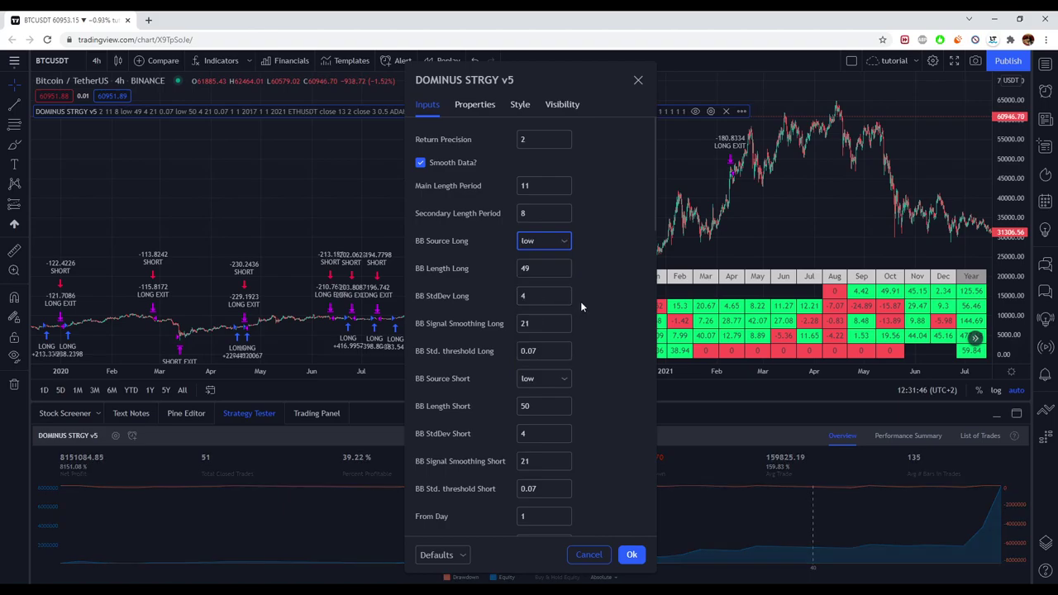
# Test BB StdDev Long at 3 and 6, and set it to 5.
pyautogui.click(562, 300)
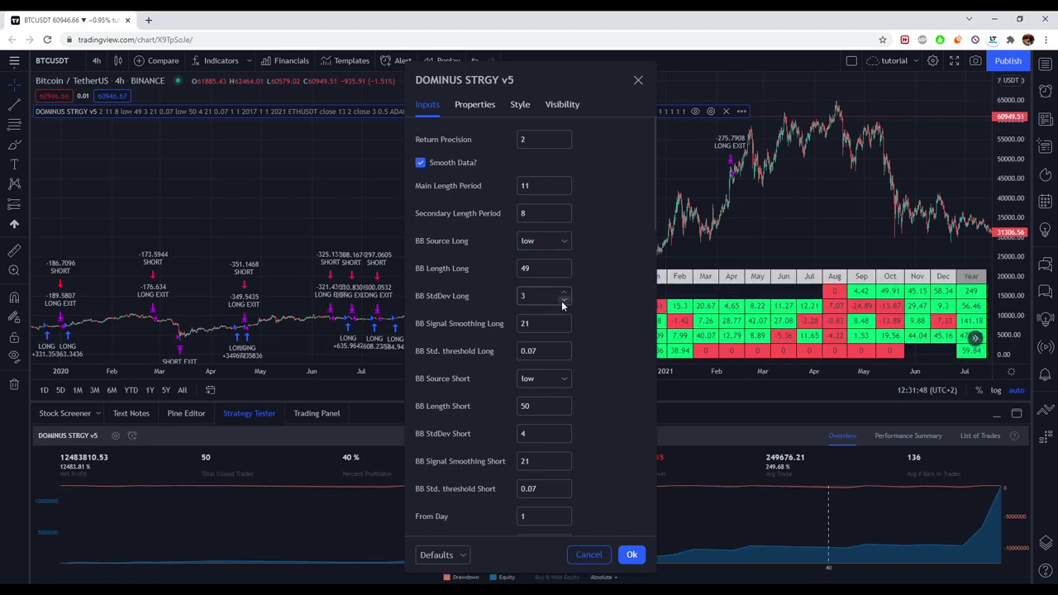
pyautogui.click(561, 294)
pyautogui.click(562, 295)
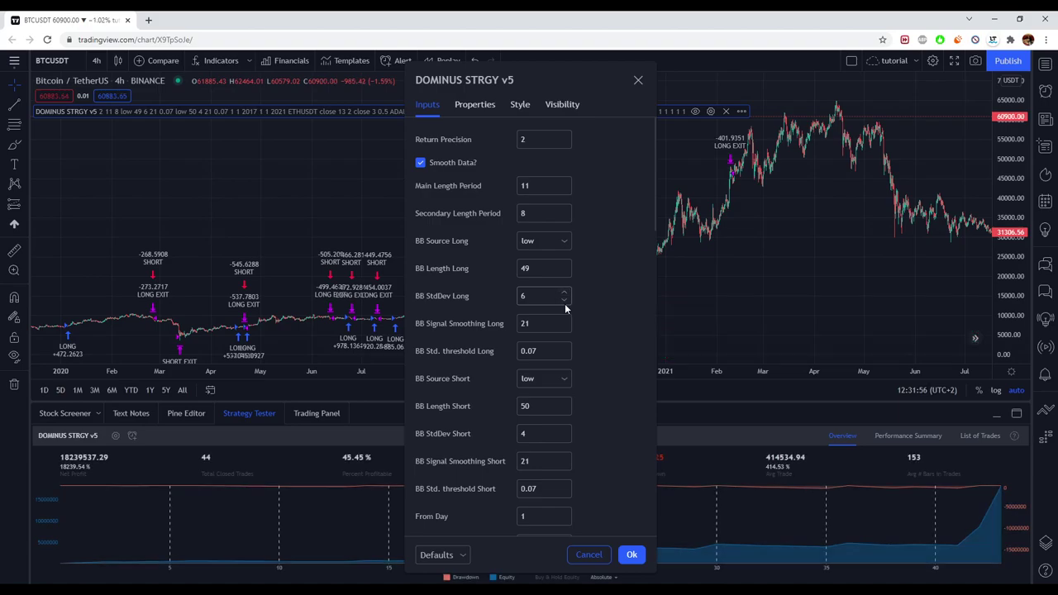
pyautogui.click(565, 304)
pyautogui.click(566, 300)
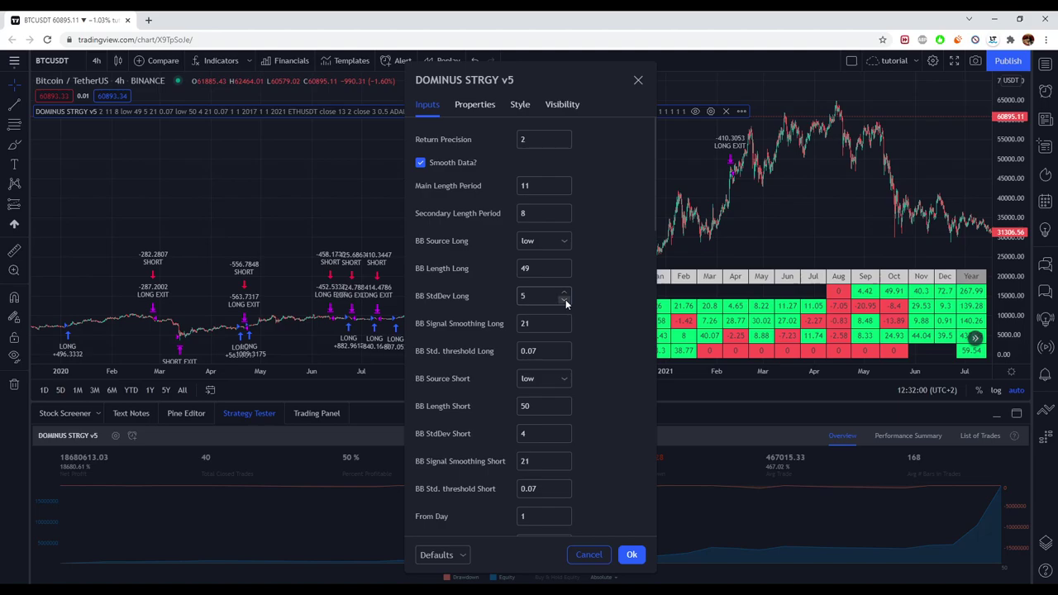
# Move the settings dialog off the trades and compare BB StdDev Long at 6 and 5, keeping 5.
pyautogui.moveTo(519, 80); pyautogui.dragTo(810, 61)
pyautogui.click(863, 272)
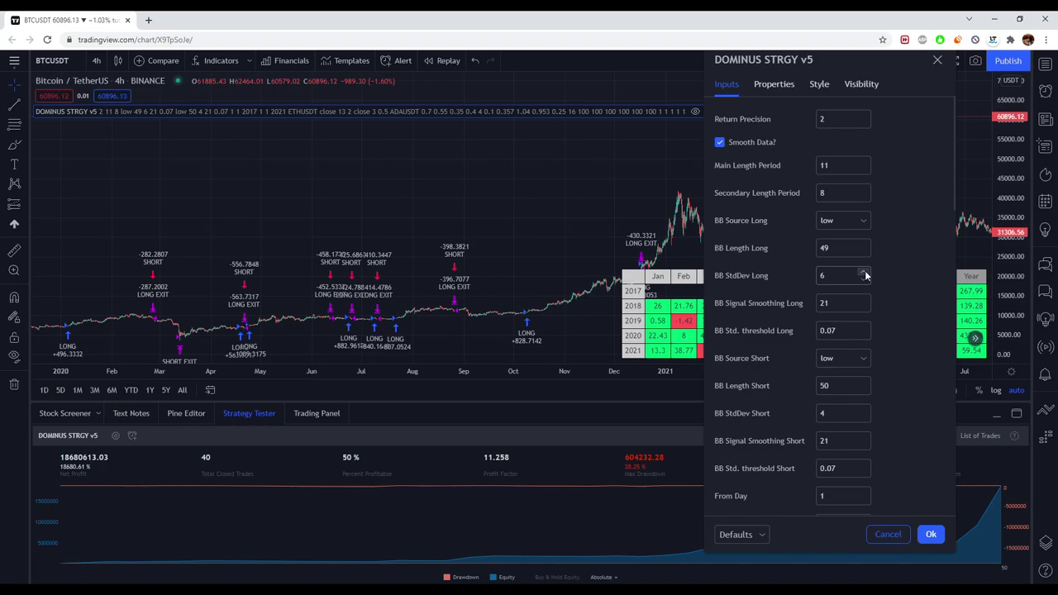
pyautogui.click(863, 279)
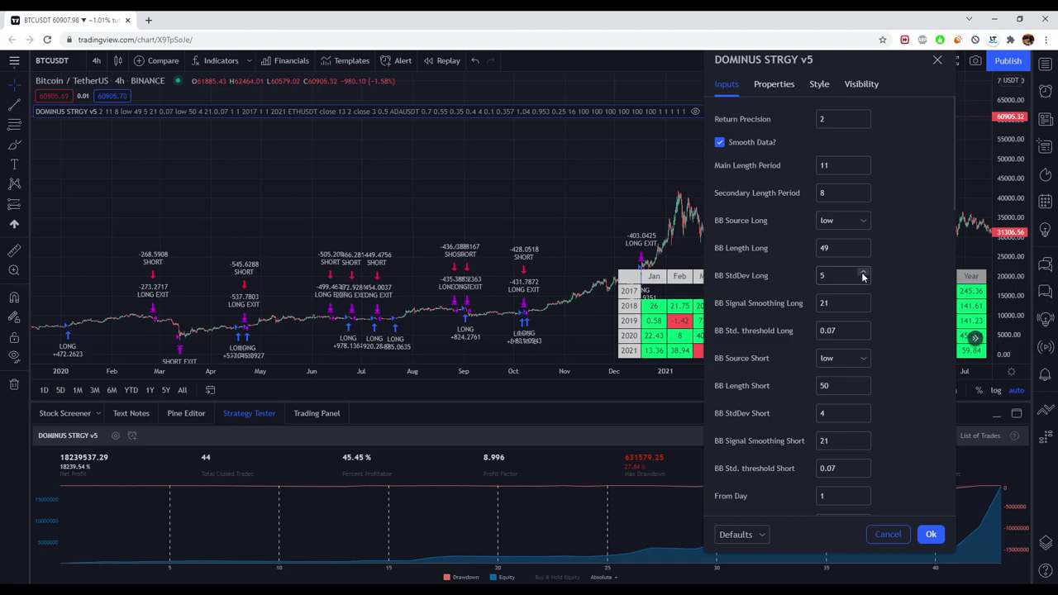
pyautogui.click(863, 273)
pyautogui.click(864, 280)
# Test BB Length Long at 50 and 47, and set it to 48.
pyautogui.click(862, 245)
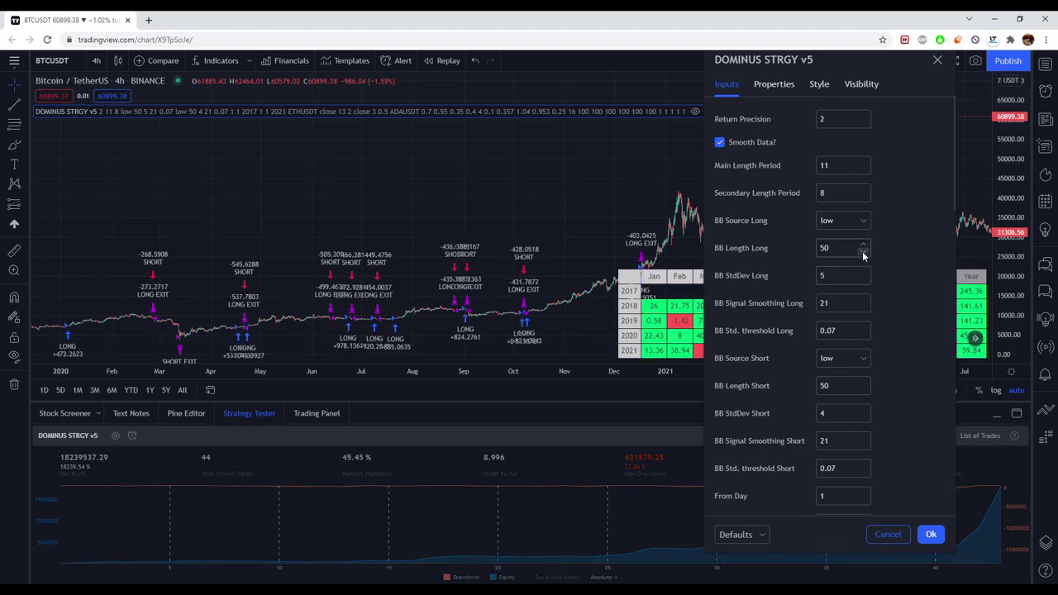
pyautogui.click(863, 256)
pyautogui.click(863, 255)
pyautogui.click(863, 255)
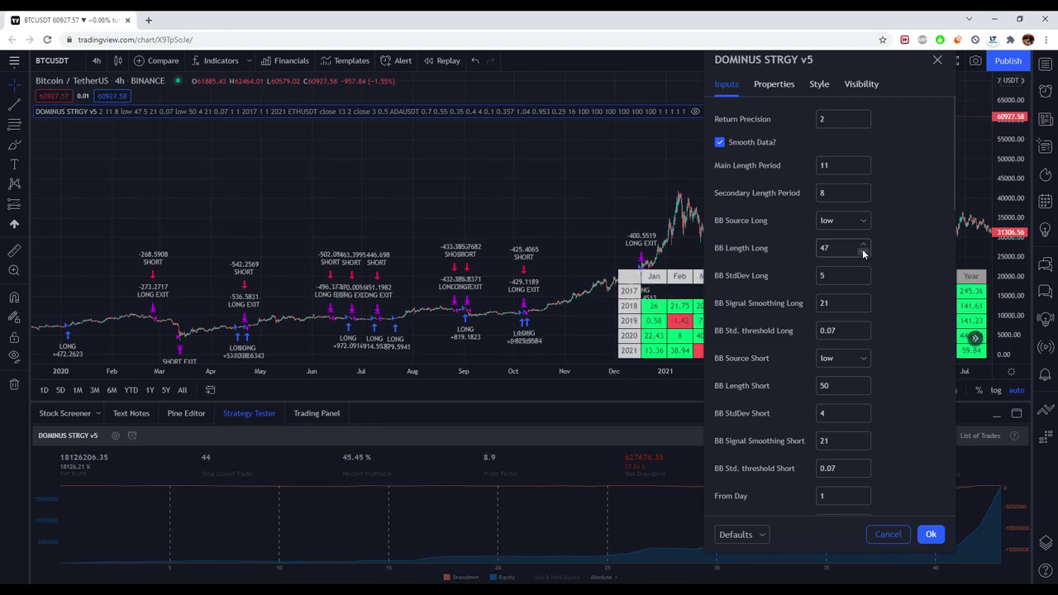
pyautogui.click(863, 245)
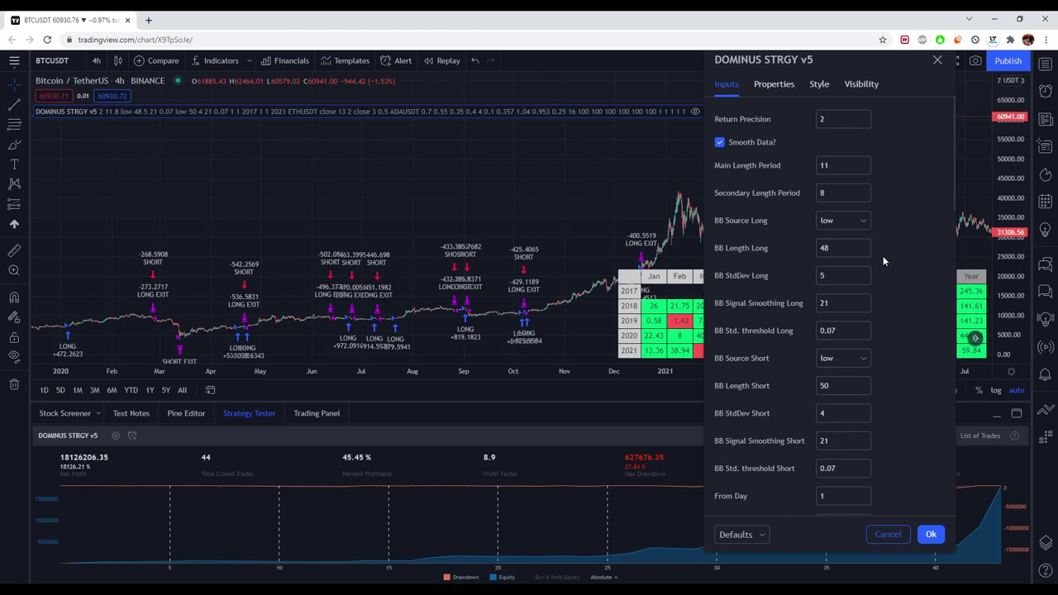
# Try close, hl2, hlc3, ohlc4 and high as the BB Source Short, and restore it to low.
pyautogui.scroll(-2, 885, 315)
pyautogui.click(851, 304)
pyautogui.click(833, 376)
pyautogui.click(841, 303)
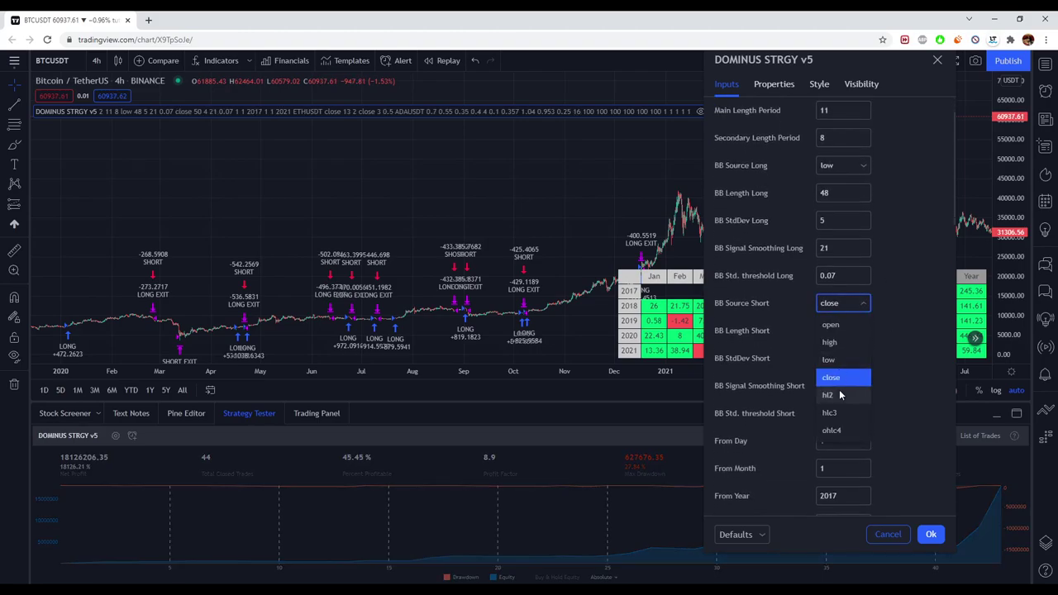
pyautogui.click(840, 395)
pyautogui.click(839, 308)
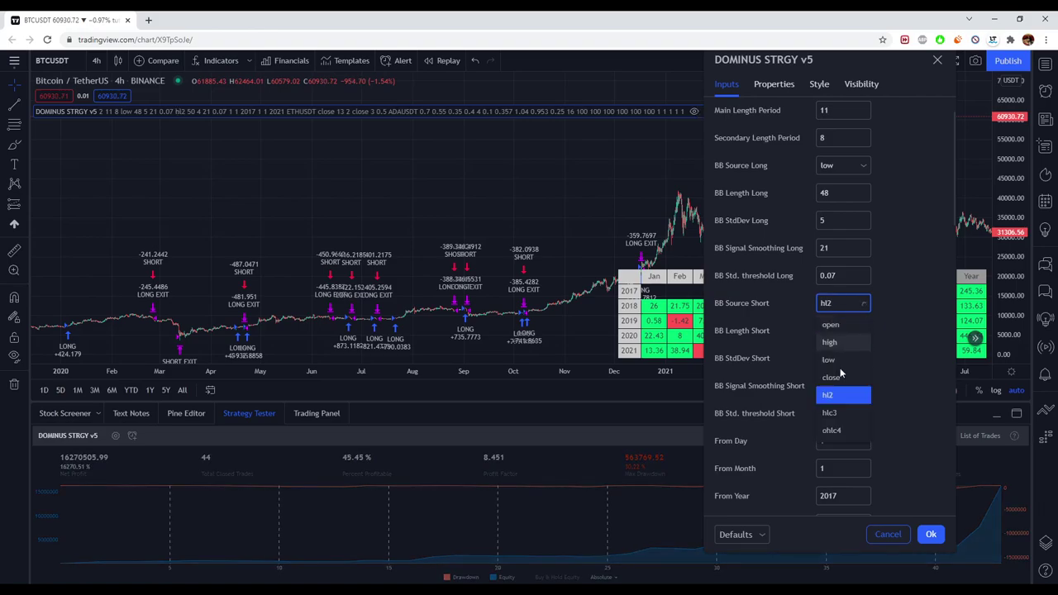
pyautogui.click(841, 413)
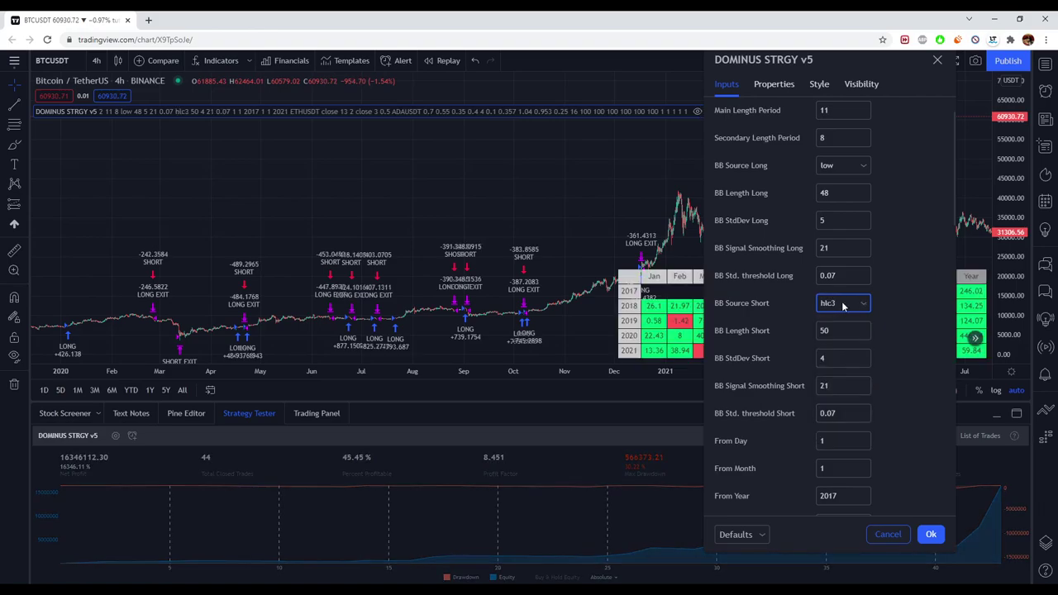
pyautogui.click(841, 300)
pyautogui.click(851, 426)
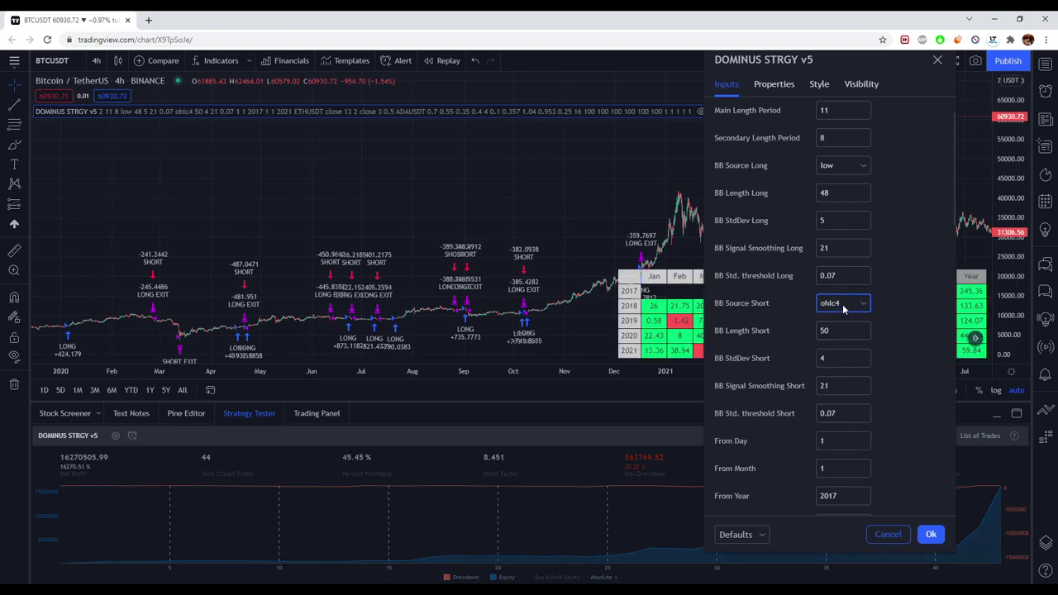
pyautogui.click(840, 307)
pyautogui.click(833, 354)
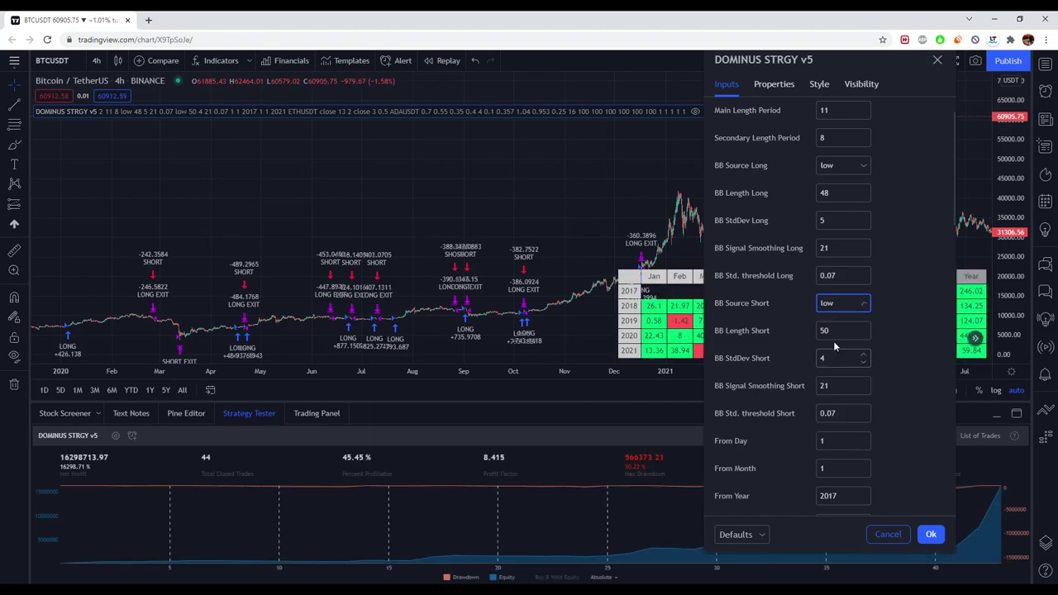
pyautogui.click(833, 308)
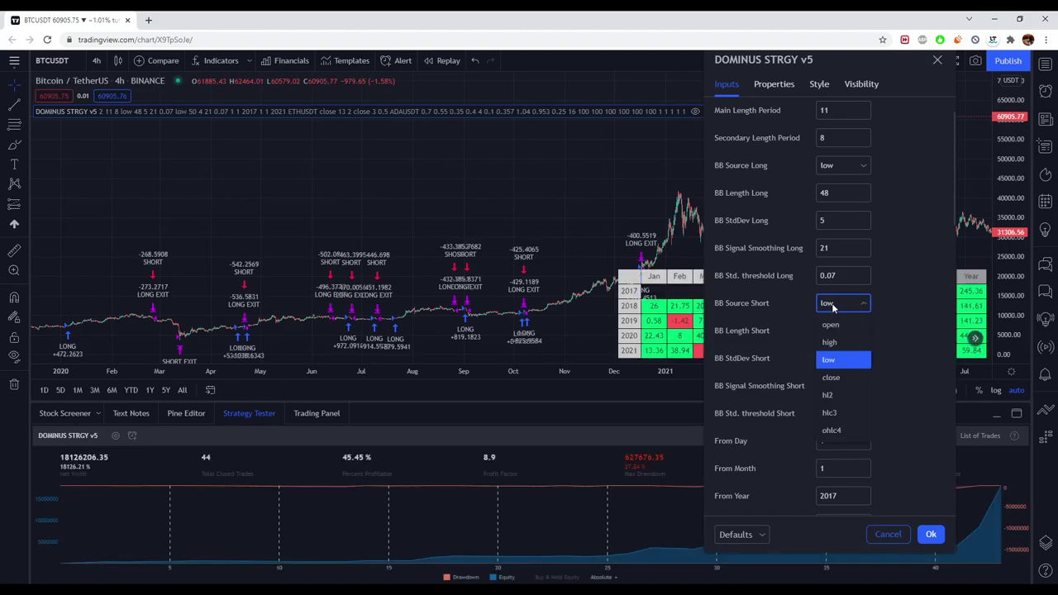
pyautogui.click(828, 341)
pyautogui.click(840, 303)
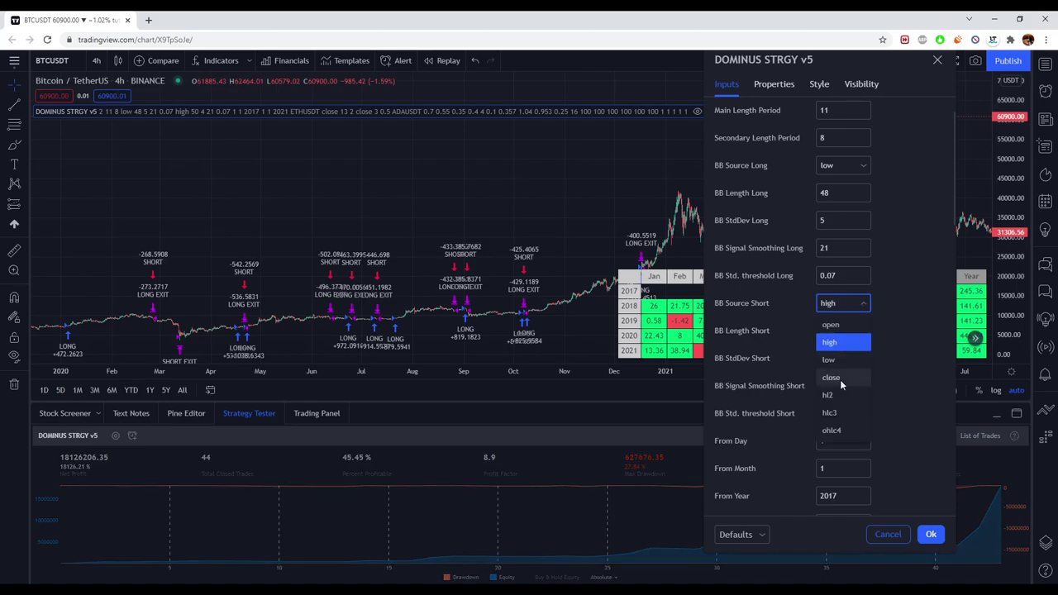
pyautogui.click(835, 362)
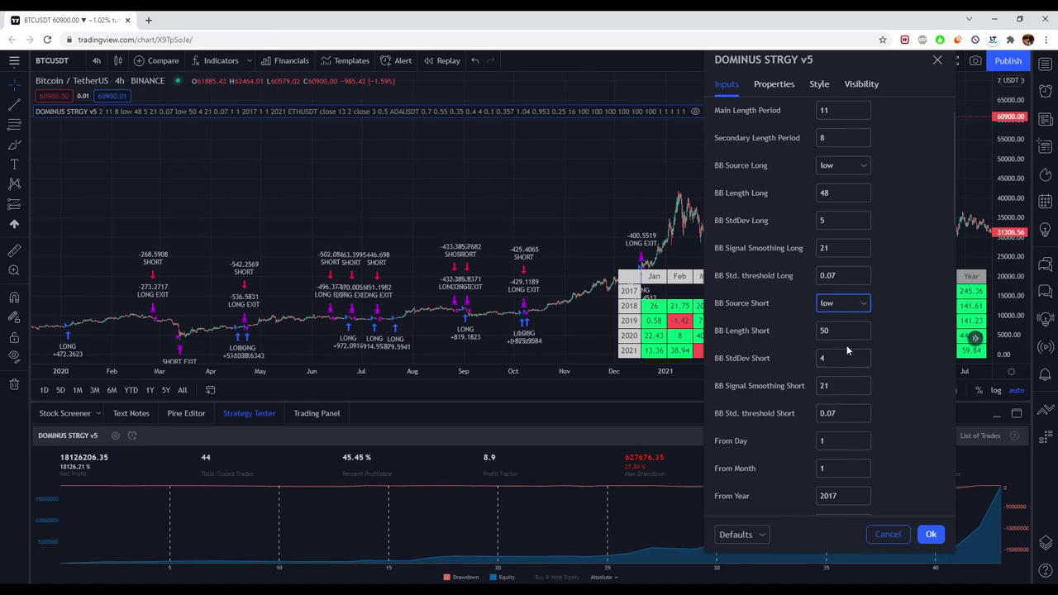
# Test BB StdDev Short at 3 and 5, and restore it to 4.
pyautogui.click(863, 362)
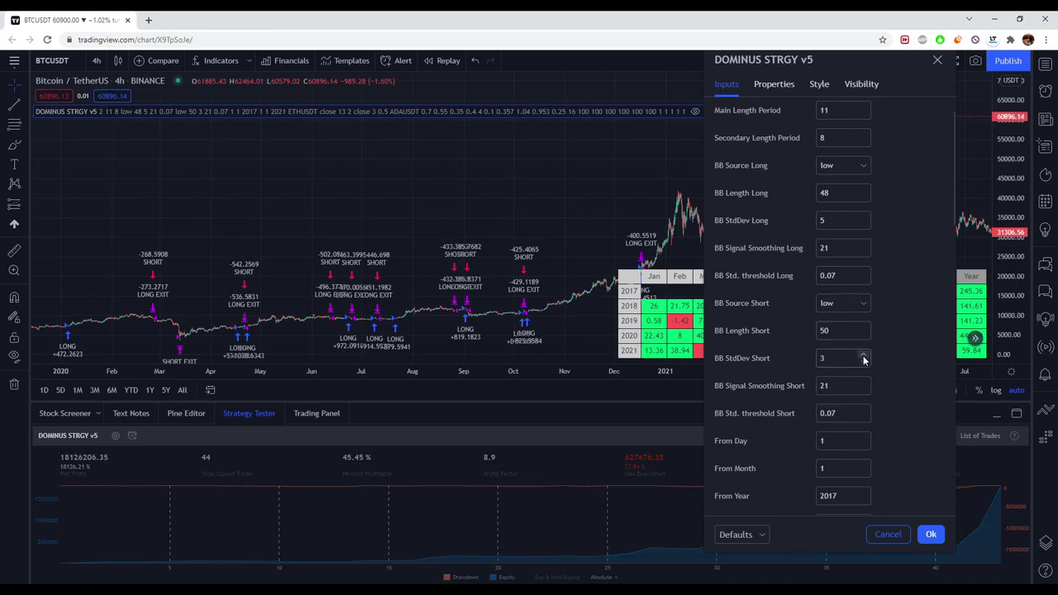
pyautogui.click(863, 354)
pyautogui.click(863, 355)
pyautogui.click(864, 363)
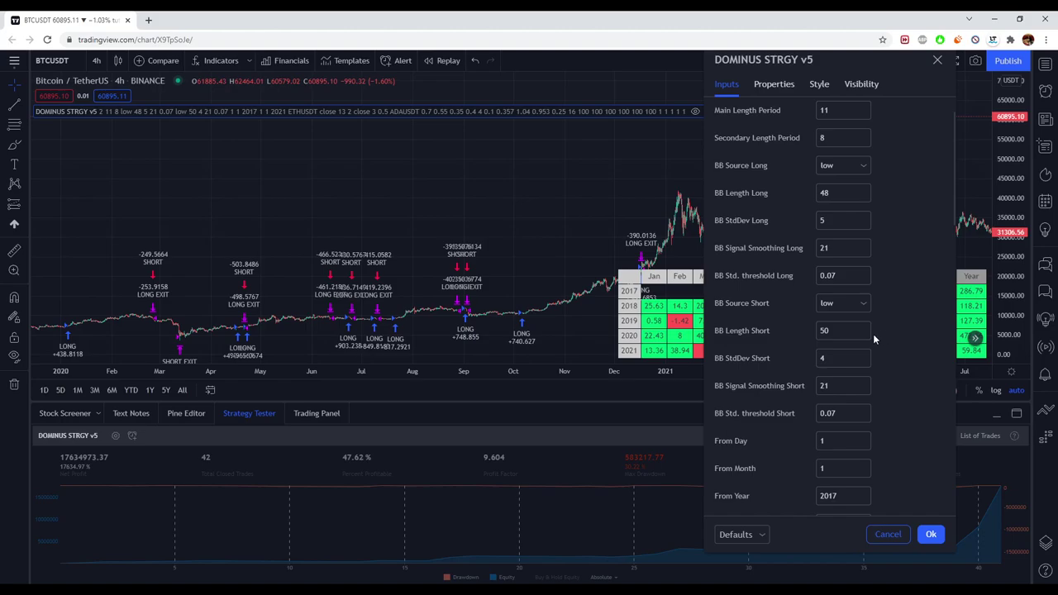
# Move the settings dialog aside and compare the backtest with Use Heikin Ashi Candles in Algo Calculations on and off, leaving it off.
pyautogui.scroll(-2, 887, 342)
pyautogui.scroll(-3, 887, 342)
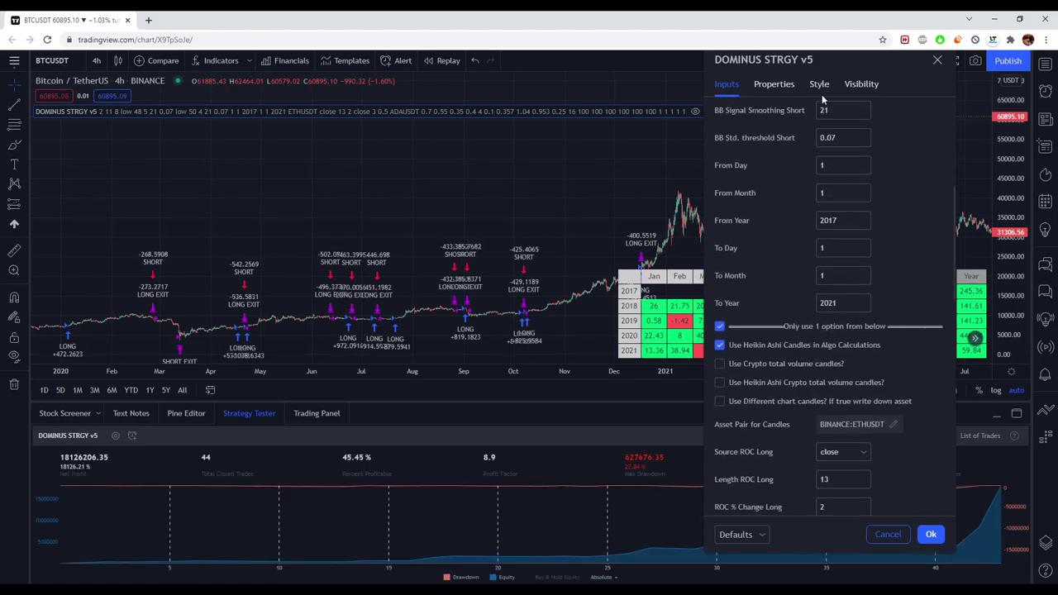
pyautogui.moveTo(822, 64); pyautogui.dragTo(749, 64)
pyautogui.click(688, 345)
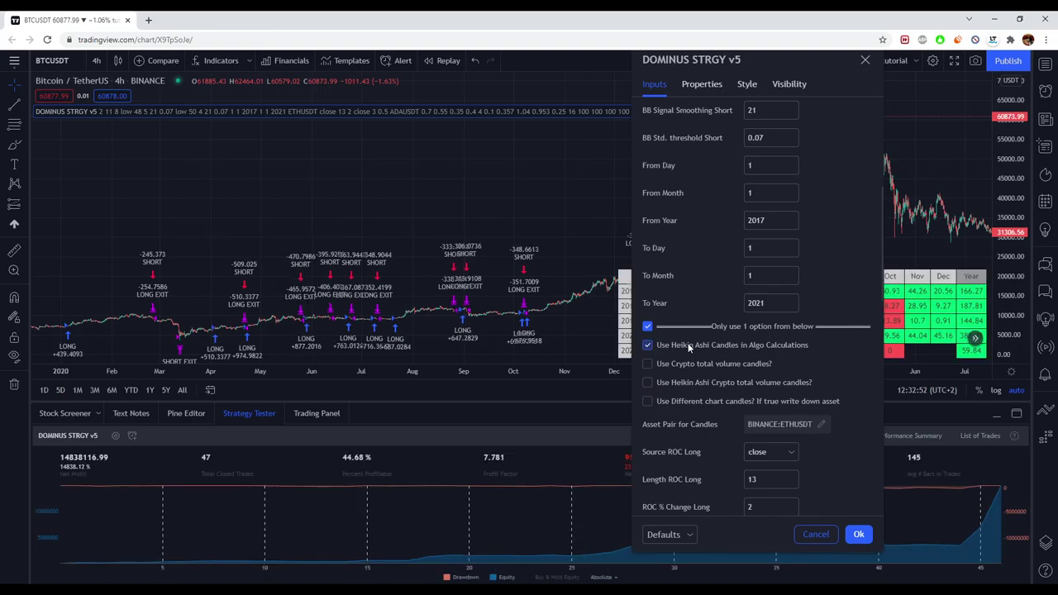
pyautogui.click(688, 345)
pyautogui.click(688, 345)
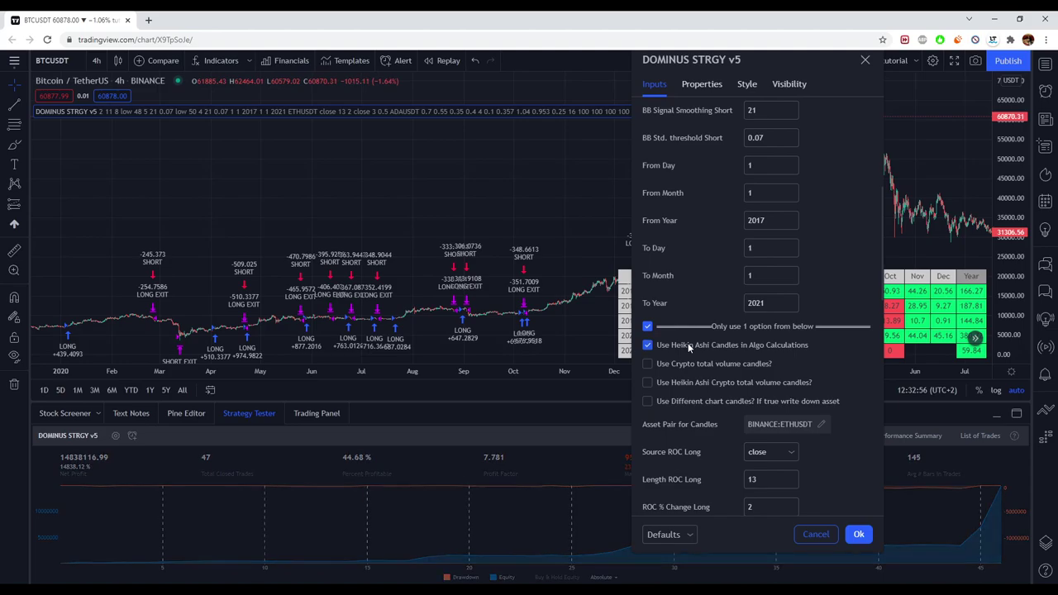
pyautogui.click(688, 347)
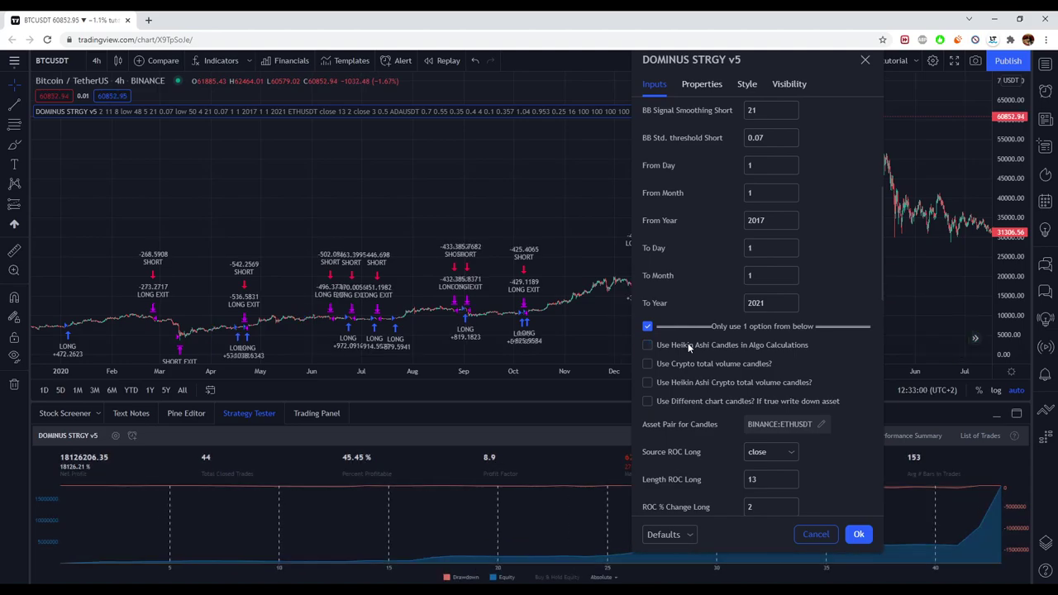
pyautogui.click(688, 347)
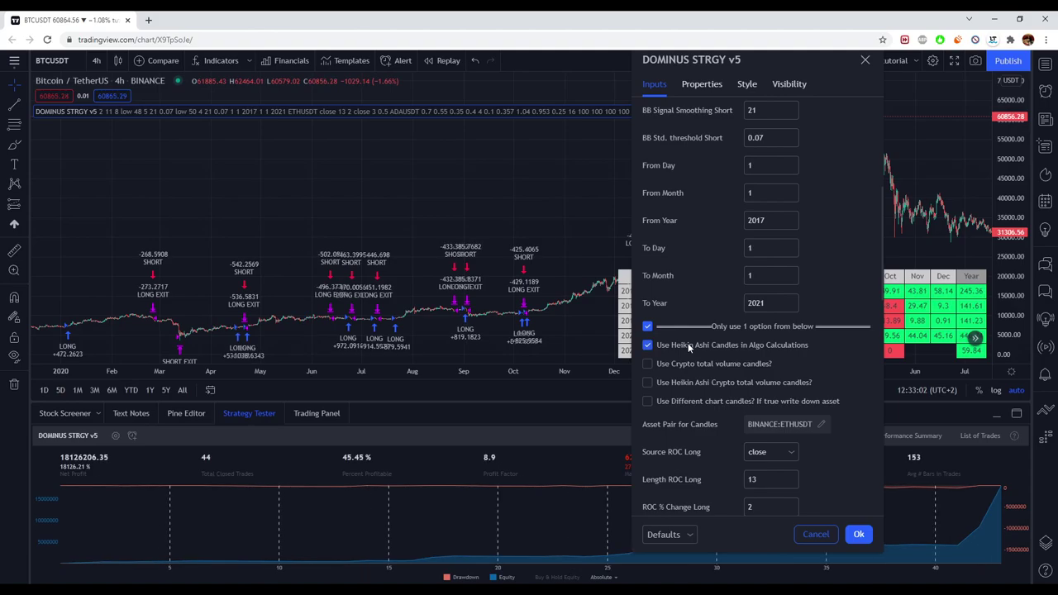
pyautogui.click(688, 347)
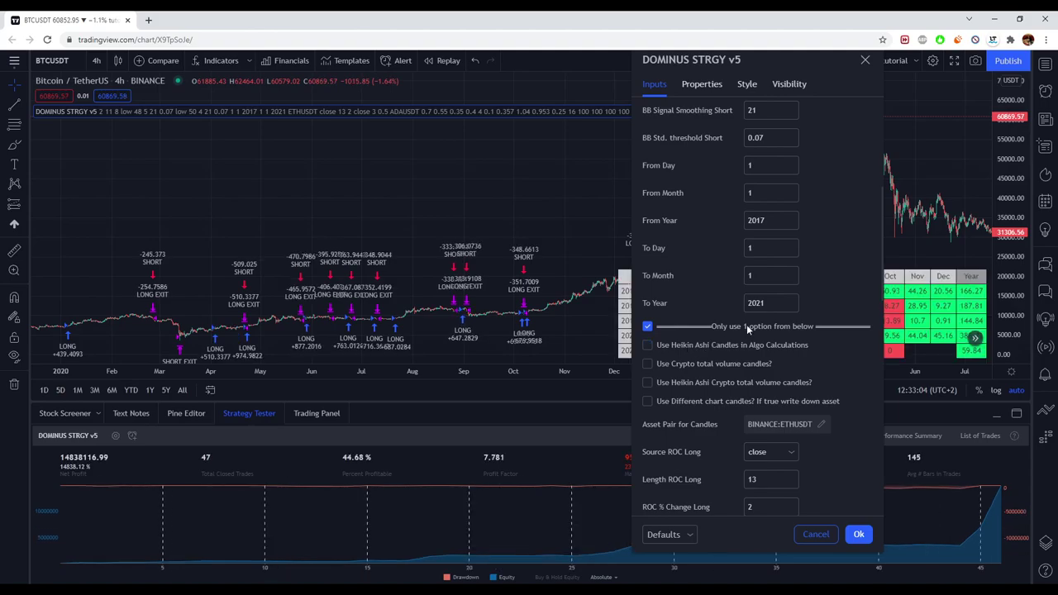
# Test ROC % Change Long at 1.5, 1 and 0.5, and restore it to 2.
pyautogui.scroll(-1, 749, 314)
pyautogui.scroll(-5, 750, 319)
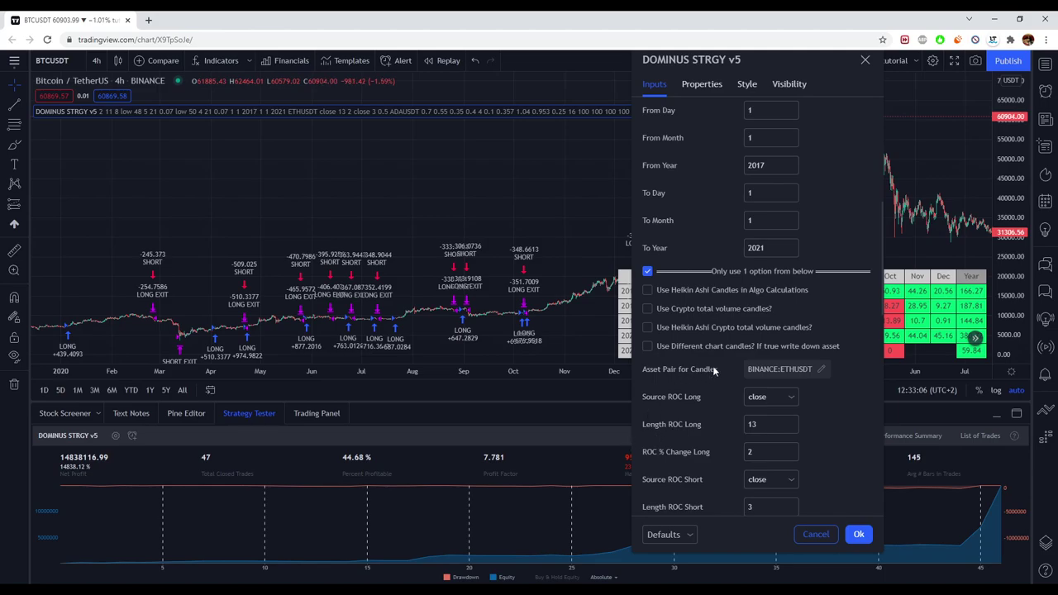
pyautogui.scroll(-2, 755, 330)
pyautogui.click(788, 290)
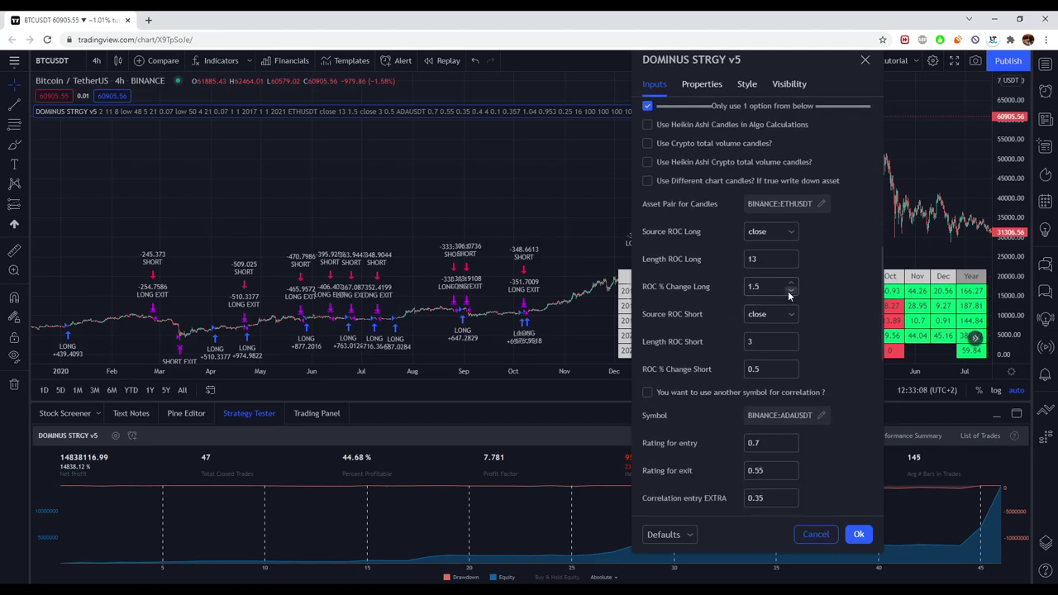
pyautogui.click(787, 291)
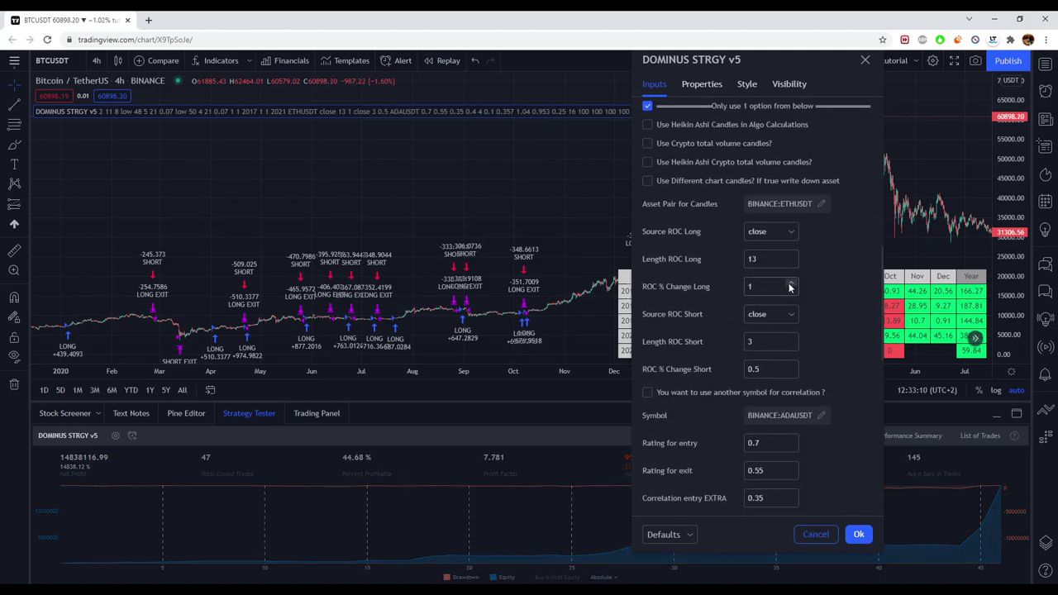
pyautogui.click(789, 287)
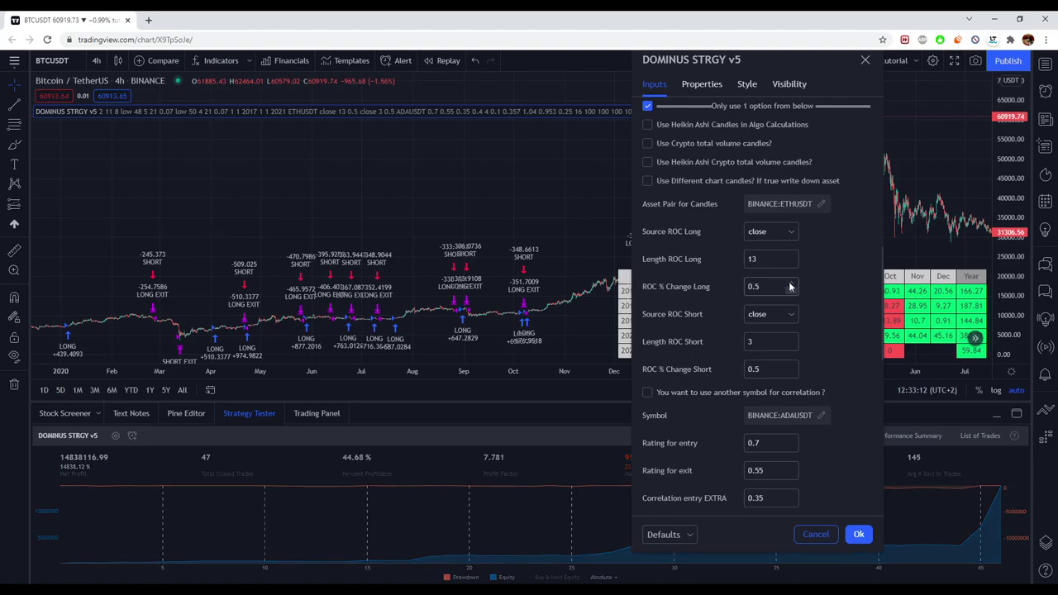
pyautogui.click(791, 283)
pyautogui.click(791, 283)
pyautogui.click(791, 282)
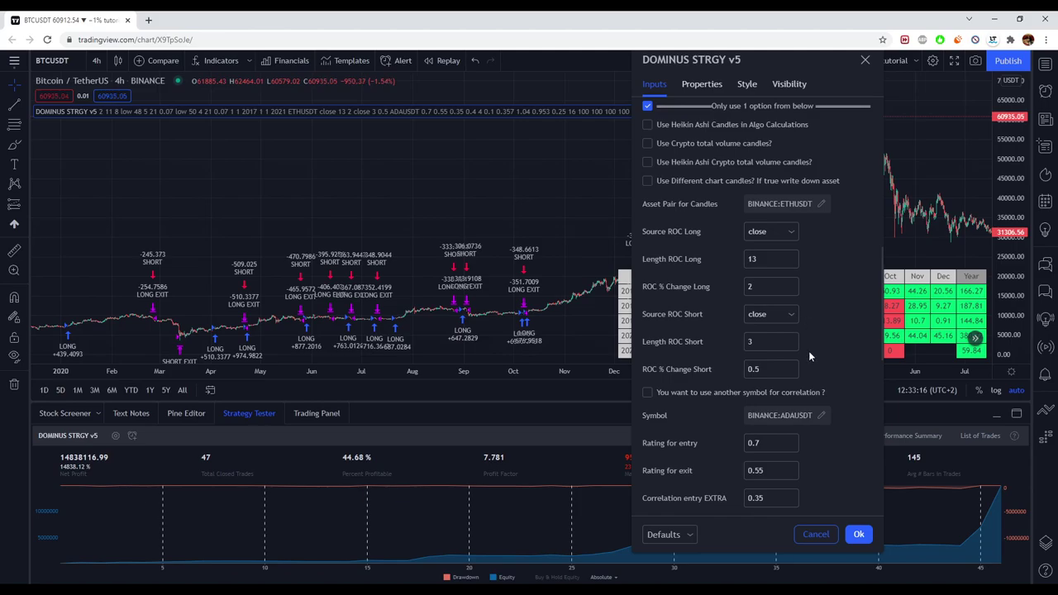
# Test ROC % Change Short at 0 and a lower Correlation exit EXTRA, restoring them to 0.5 and 0.4.
pyautogui.click(792, 373)
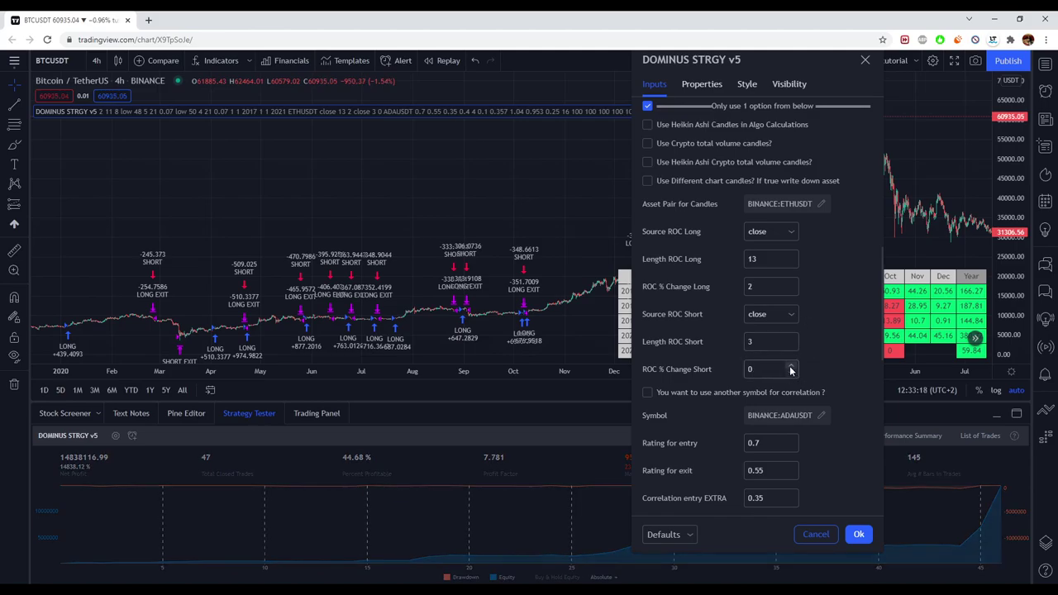
pyautogui.click(789, 366)
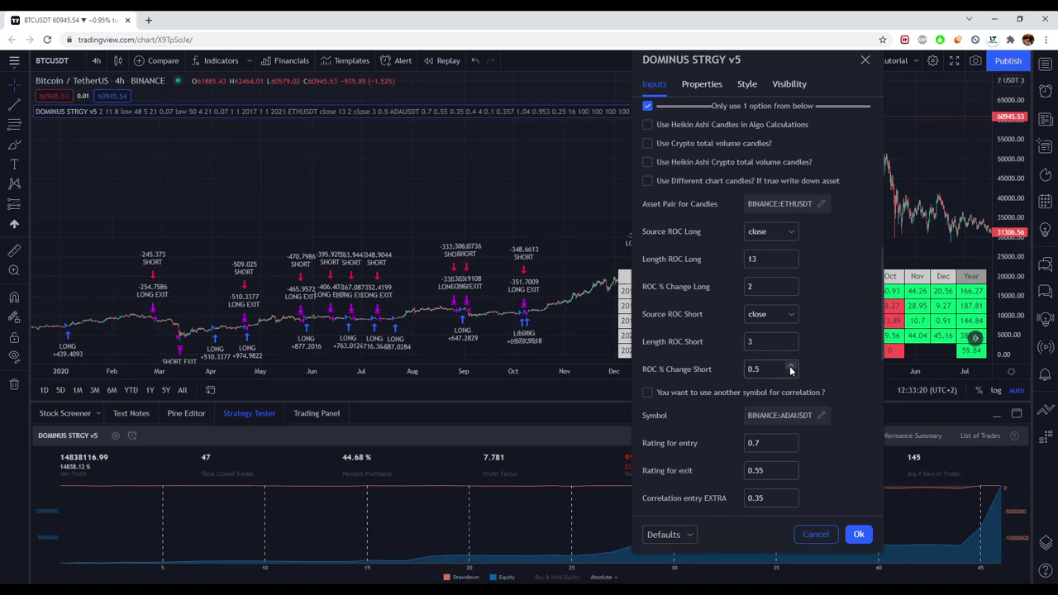
pyautogui.scroll(-2, 790, 334)
pyautogui.scroll(-1, 791, 333)
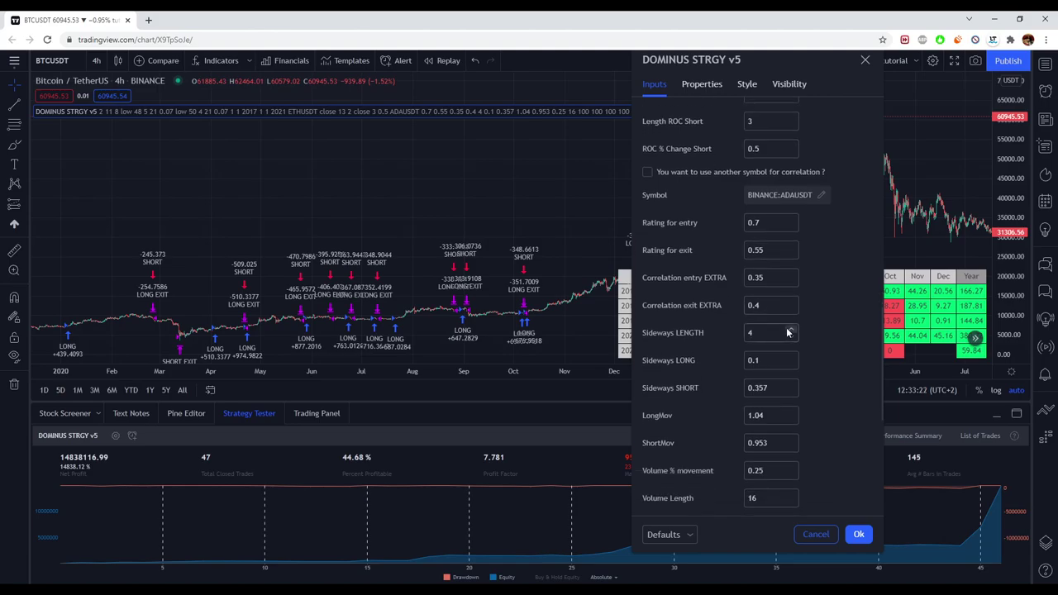
pyautogui.click(788, 310)
pyautogui.click(790, 303)
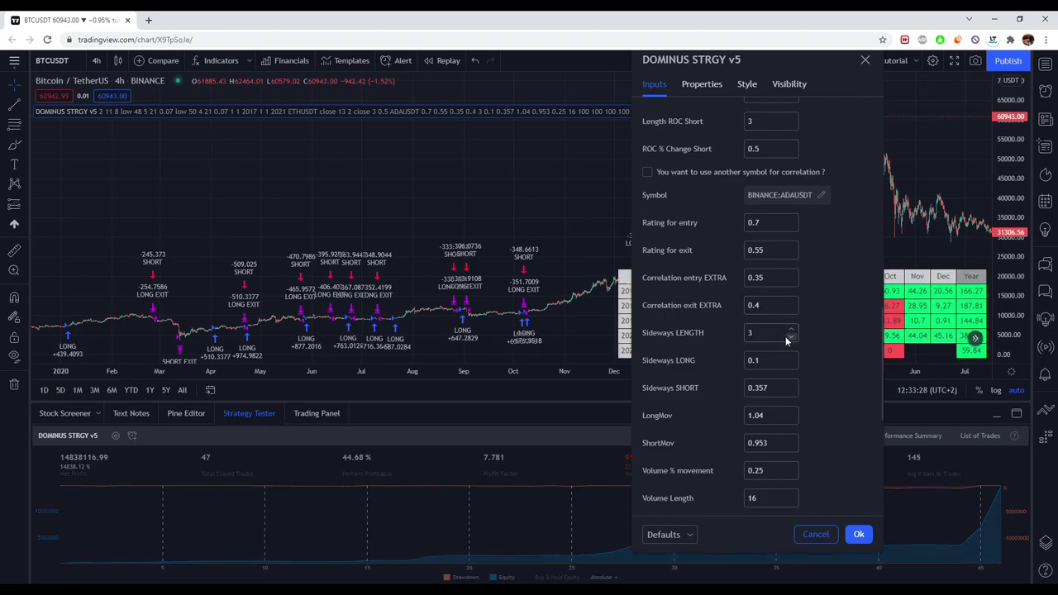
# Test Sideways LENGTH at 3, 2 and 1, and restore it to 4.
pyautogui.click(785, 337)
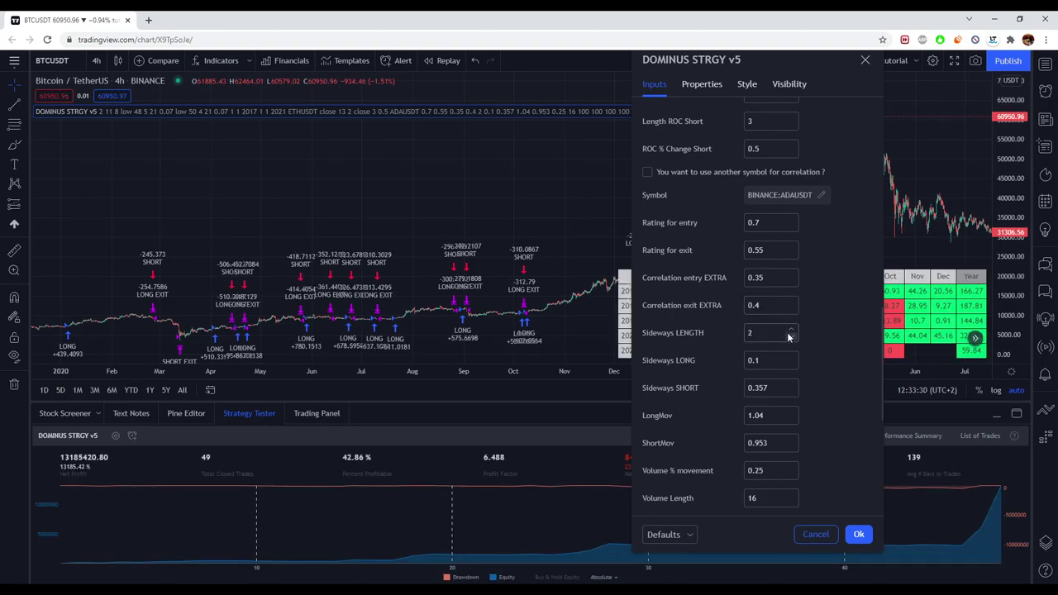
pyautogui.click(790, 330)
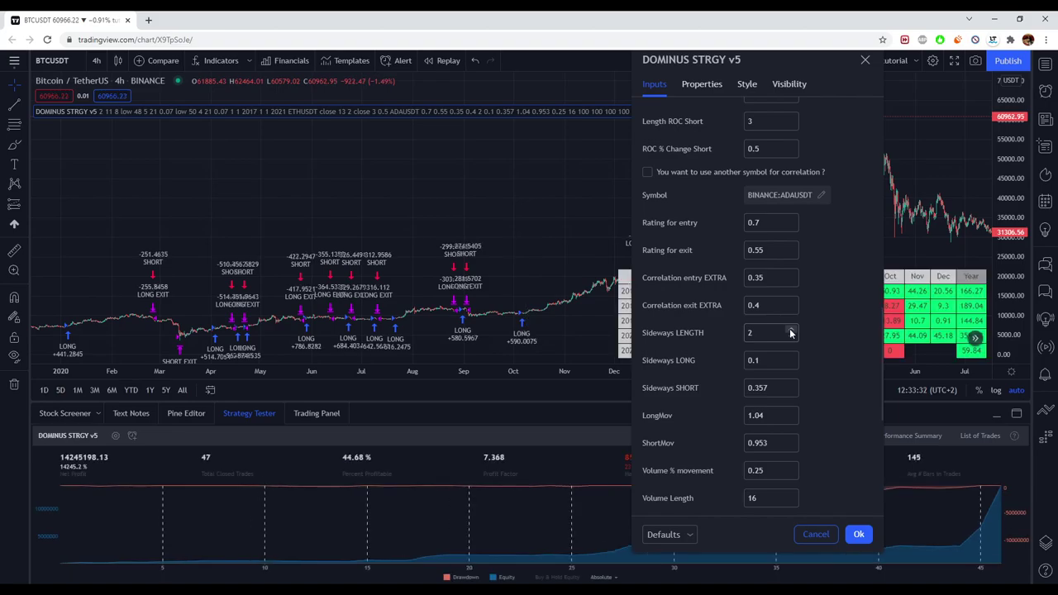
pyautogui.click(790, 330)
pyautogui.click(789, 335)
pyautogui.click(789, 335)
pyautogui.click(789, 336)
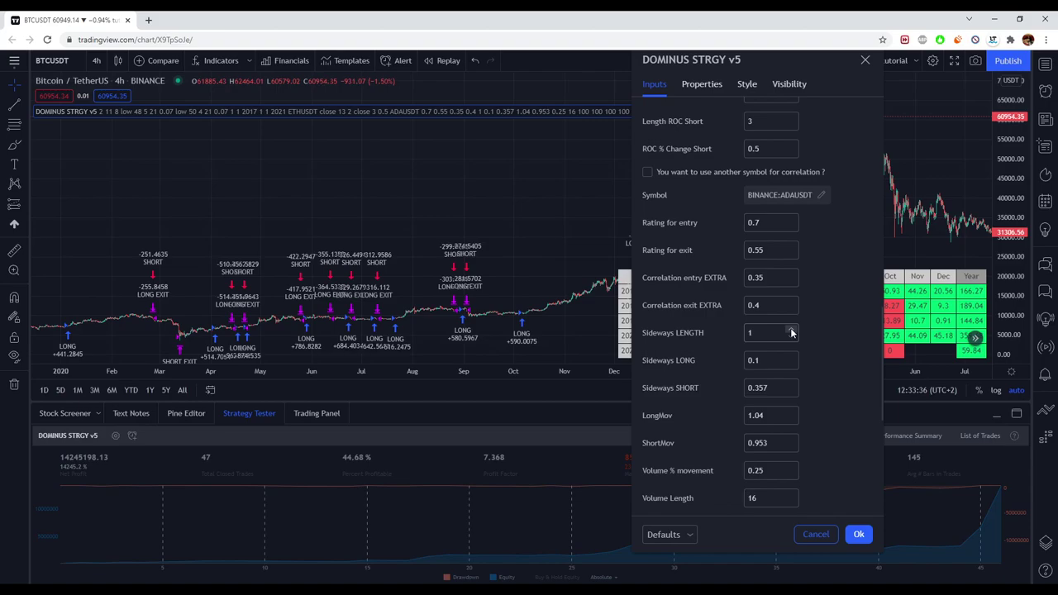
pyautogui.click(790, 330)
pyautogui.click(790, 330)
pyautogui.click(790, 330)
pyautogui.click(790, 336)
# Test Sideways LONG at 0.05, 0.15 and 0.2, and restore it to 0.1.
pyautogui.click(789, 364)
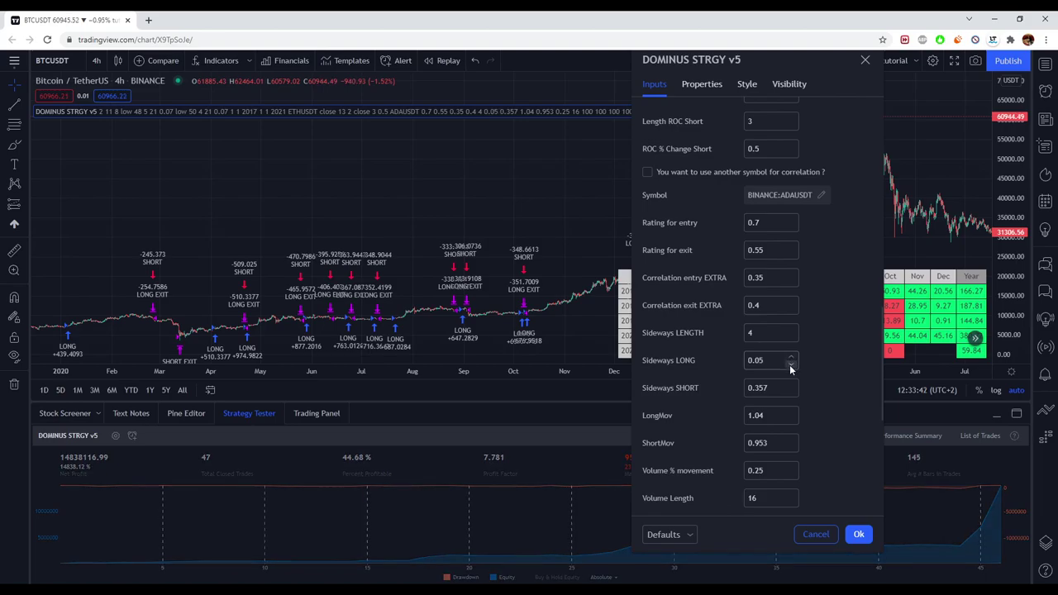
pyautogui.click(791, 357)
pyautogui.click(791, 357)
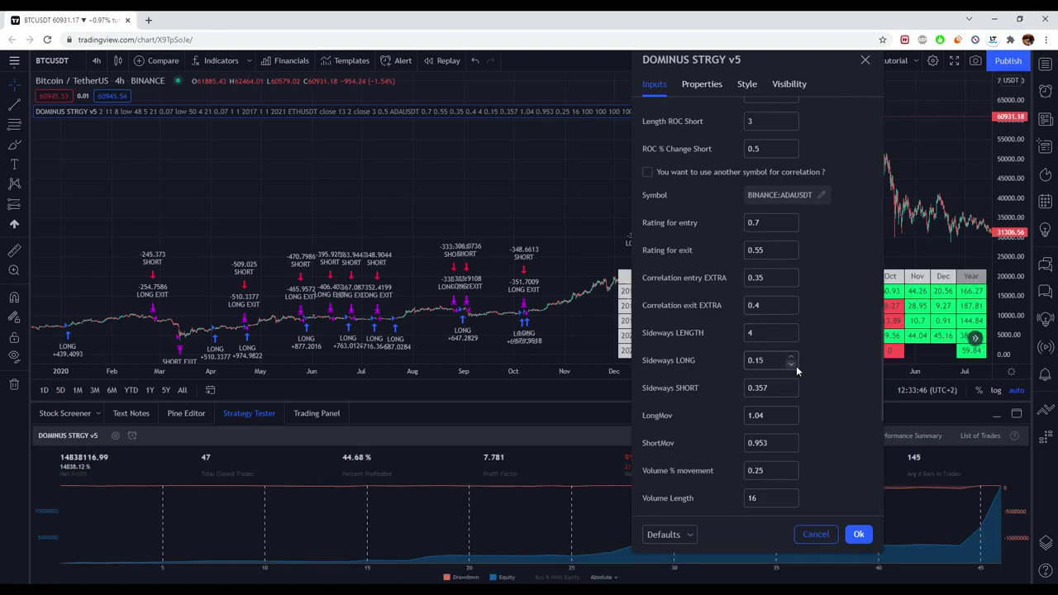
pyautogui.click(792, 358)
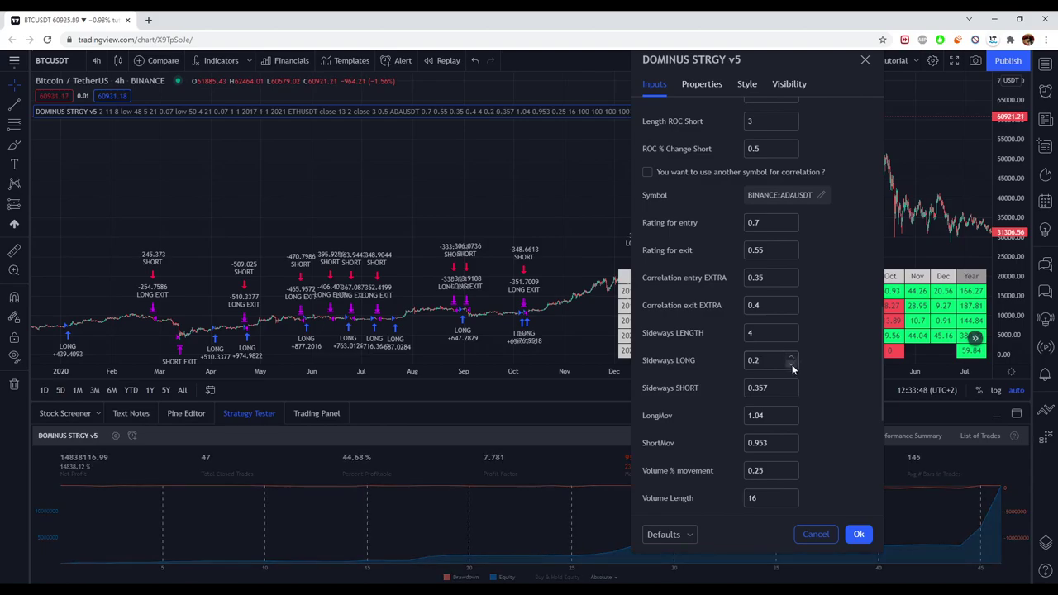
pyautogui.click(791, 365)
pyautogui.click(791, 364)
# Test lower and higher values for Sideways SHORT, and set it to 0.307.
pyautogui.click(791, 392)
pyautogui.click(792, 392)
pyautogui.click(791, 386)
pyautogui.click(791, 386)
pyautogui.click(792, 386)
pyautogui.click(792, 392)
# Test LongMov at 1.03, 1.02 and 1.045, and set it to 1.05.
pyautogui.click(790, 420)
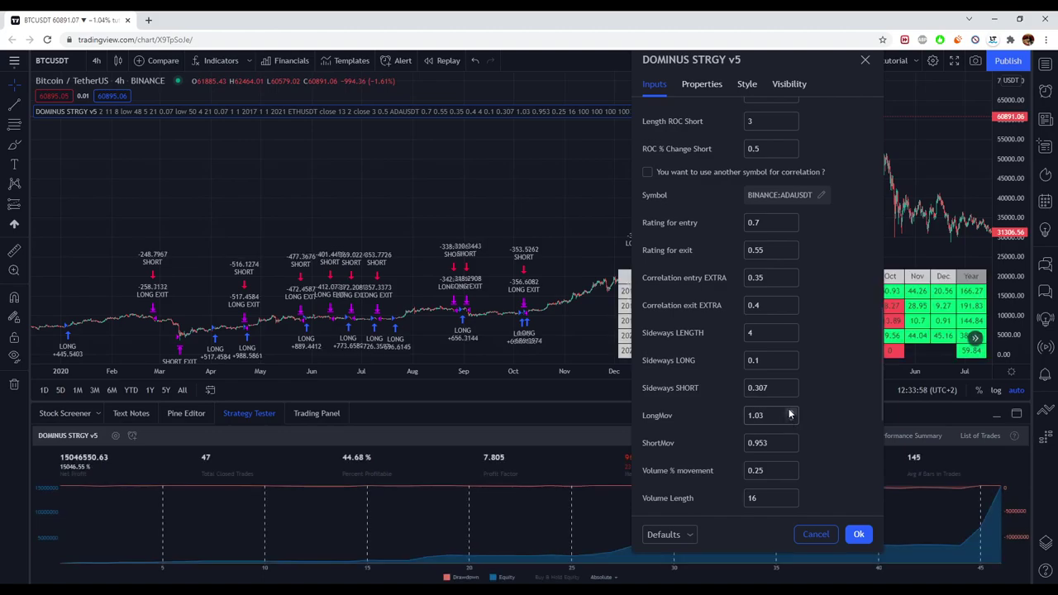
pyautogui.click(790, 419)
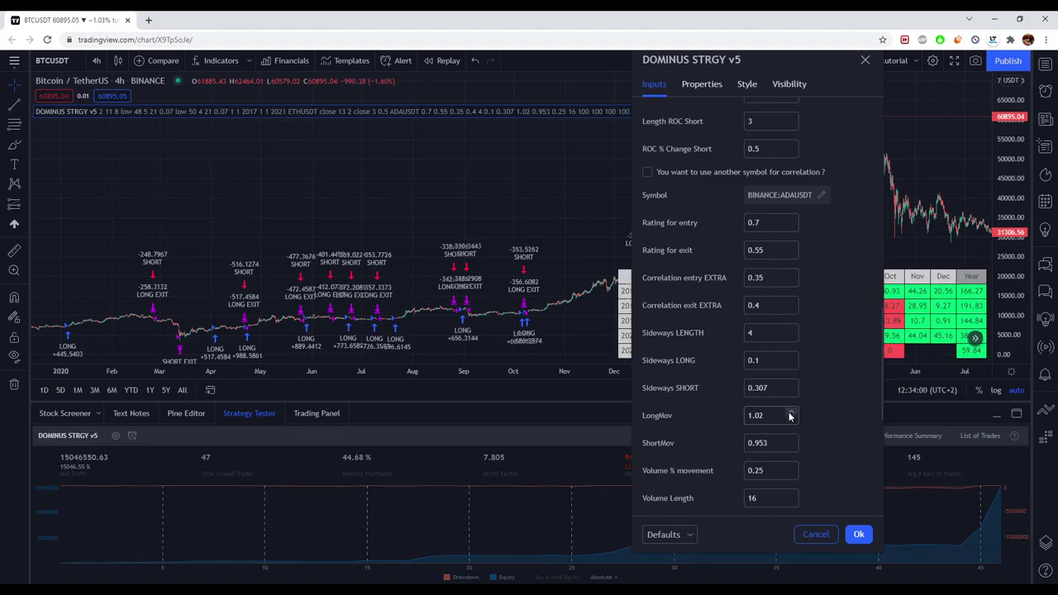
pyautogui.click(790, 412)
pyautogui.click(789, 412)
pyautogui.click(790, 414)
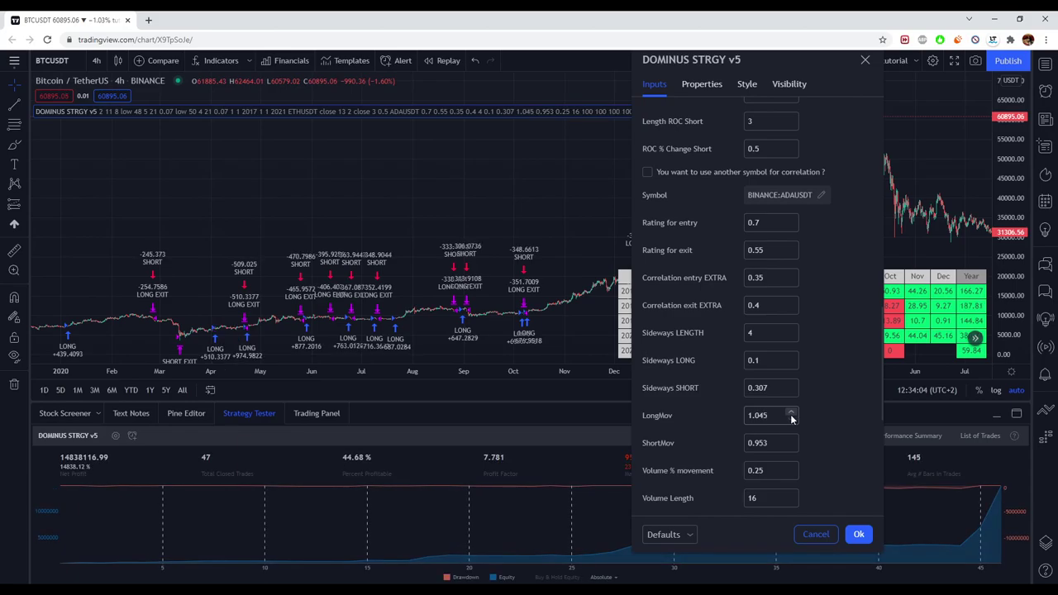
pyautogui.click(789, 420)
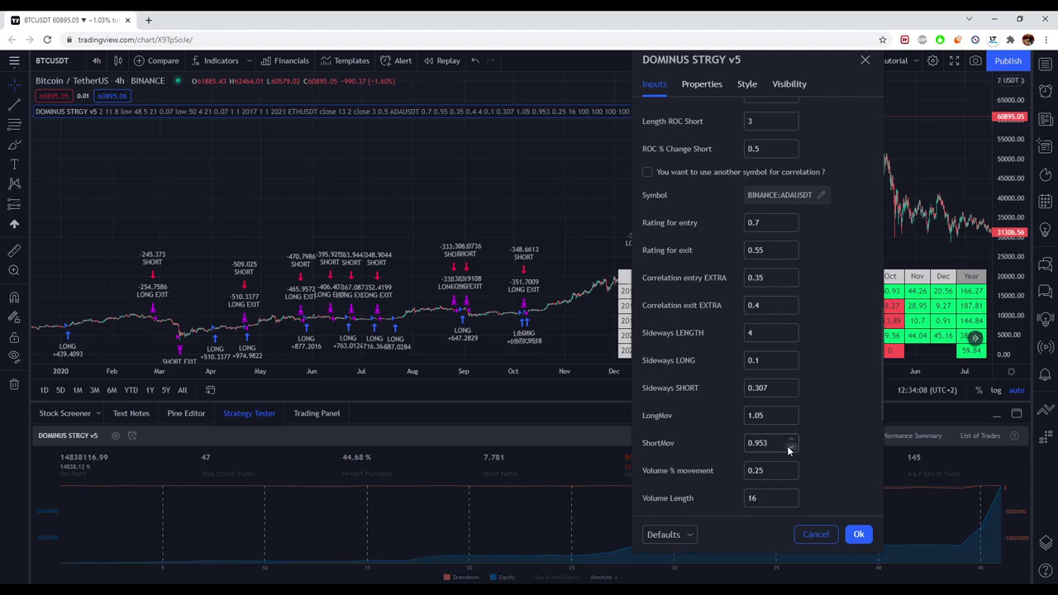
# Test LongMov at 1.065 and 1.08, and set it to 1.075.
pyautogui.click(792, 414)
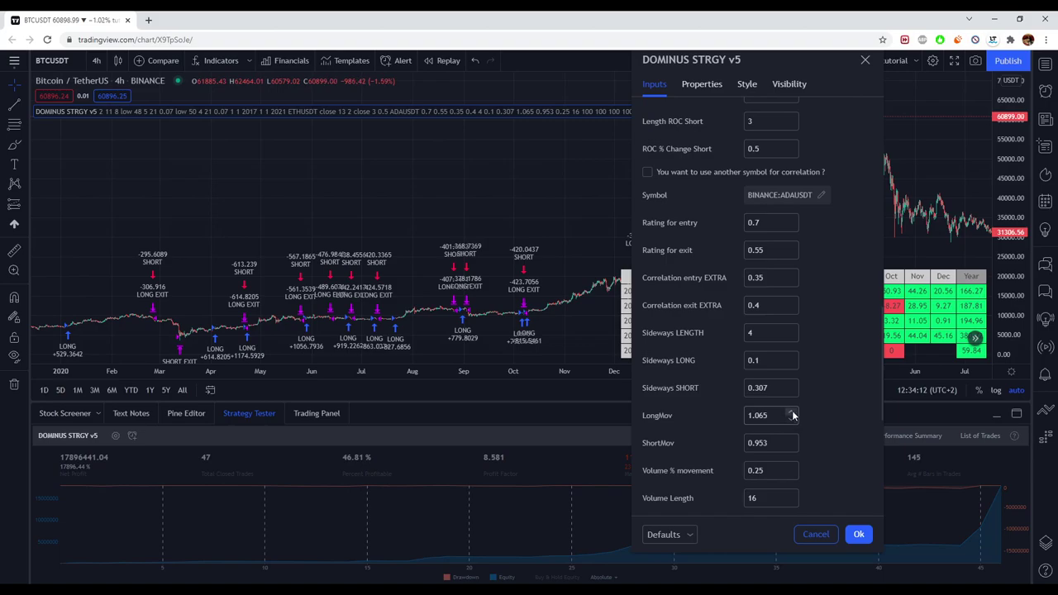
pyautogui.click(793, 413)
pyautogui.click(792, 413)
pyautogui.click(792, 413)
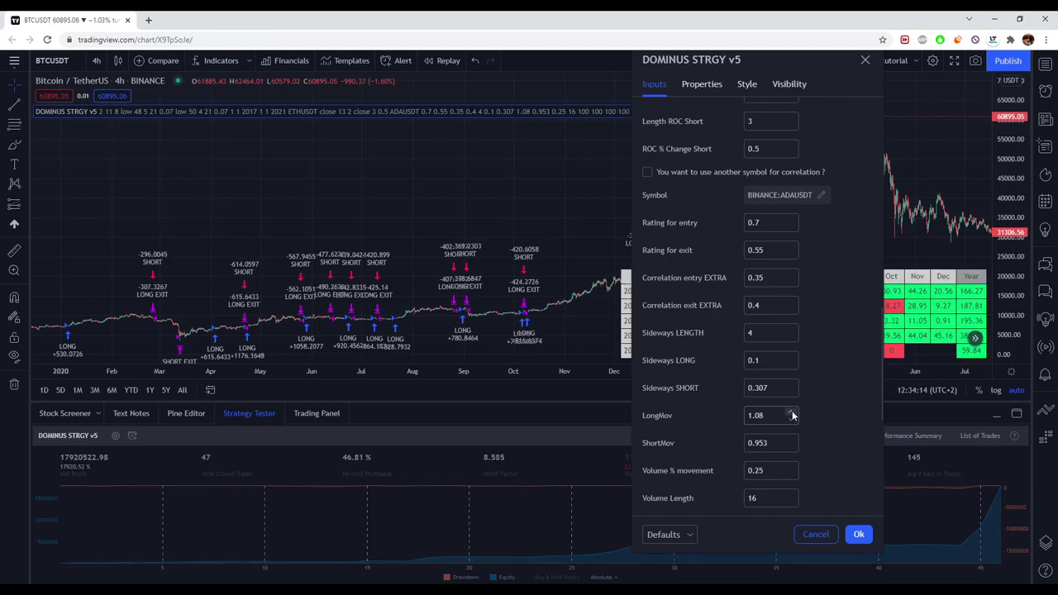
pyautogui.click(792, 418)
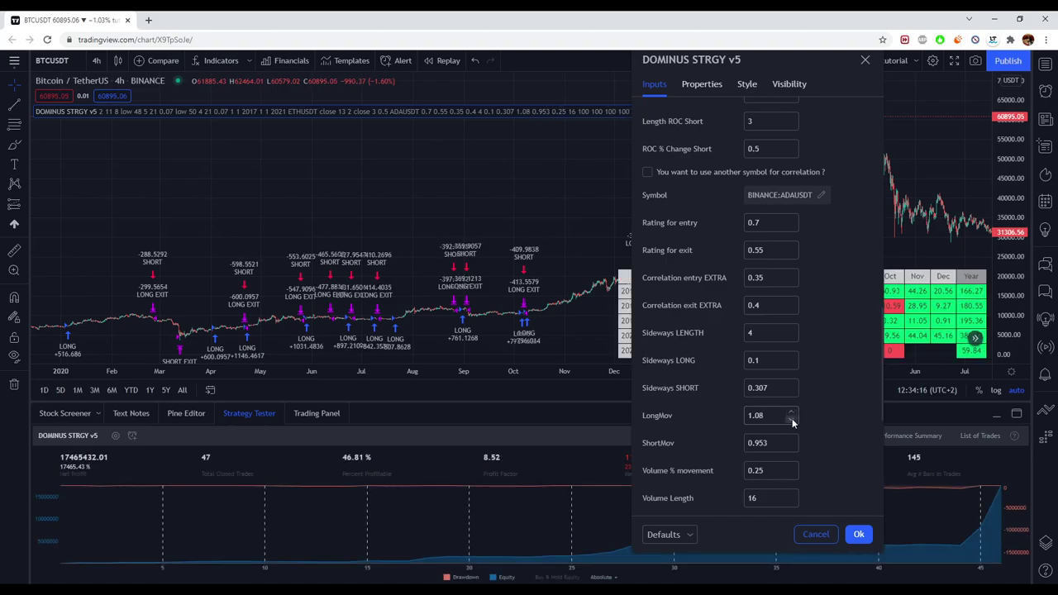
# Test ShortMov at 0.948 and 0.943, and set it to 0.928.
pyautogui.click(791, 447)
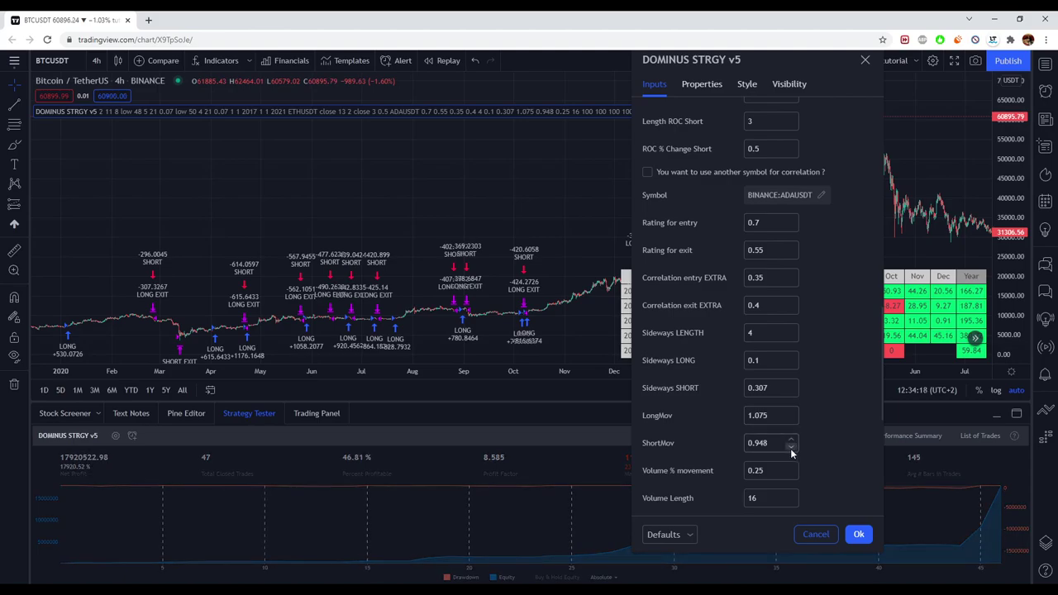
pyautogui.click(790, 447)
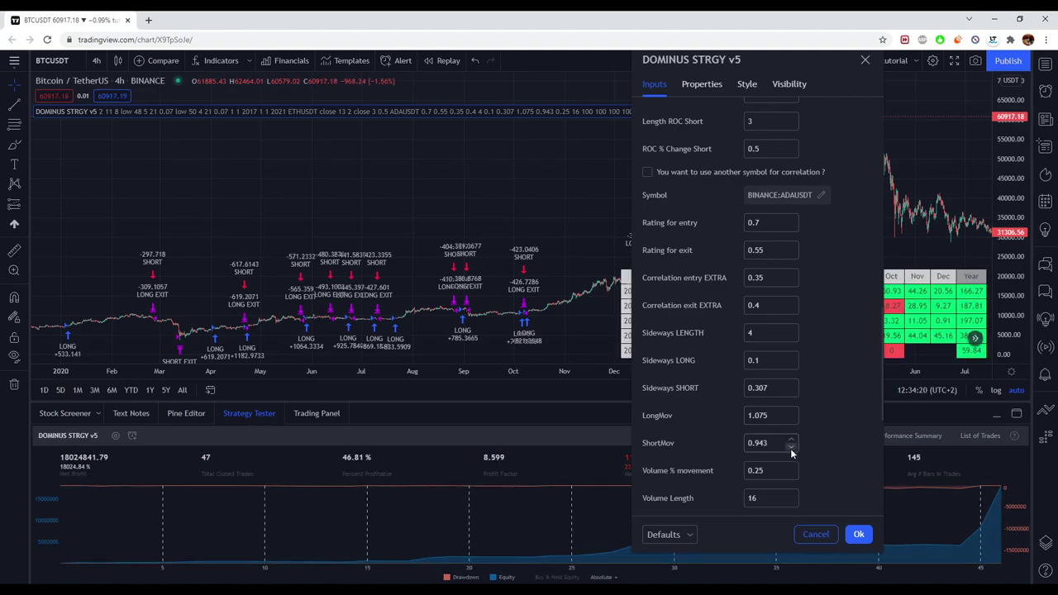
pyautogui.click(791, 447)
pyautogui.click(791, 447)
pyautogui.click(790, 447)
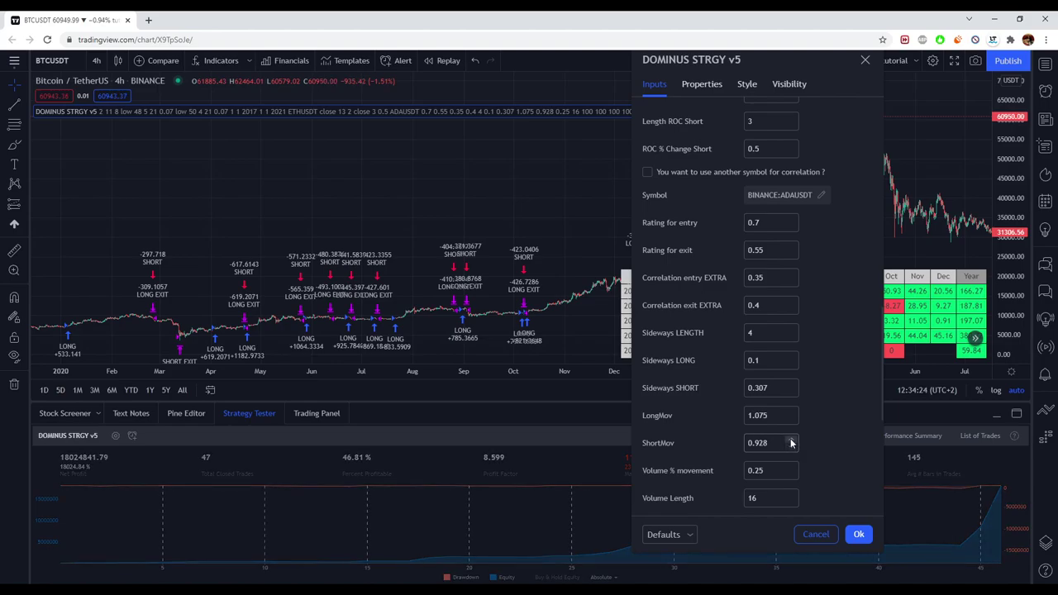
# Test Volume % movement at 0.1, set it to 0.2, and apply the strategy inputs.
pyautogui.scroll(-2, 806, 415)
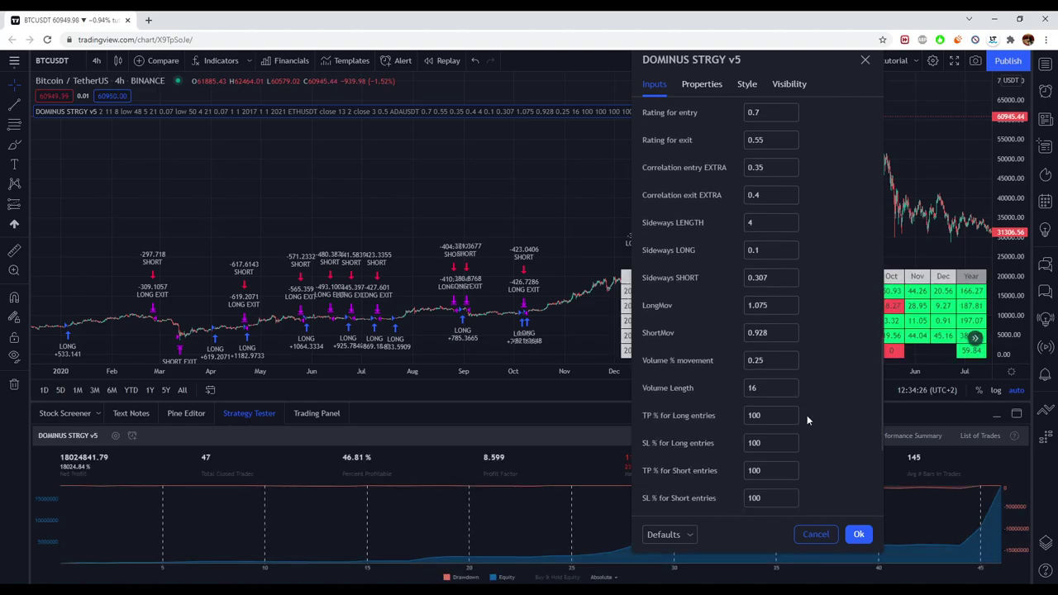
pyautogui.click(790, 365)
pyautogui.click(790, 365)
pyautogui.click(790, 366)
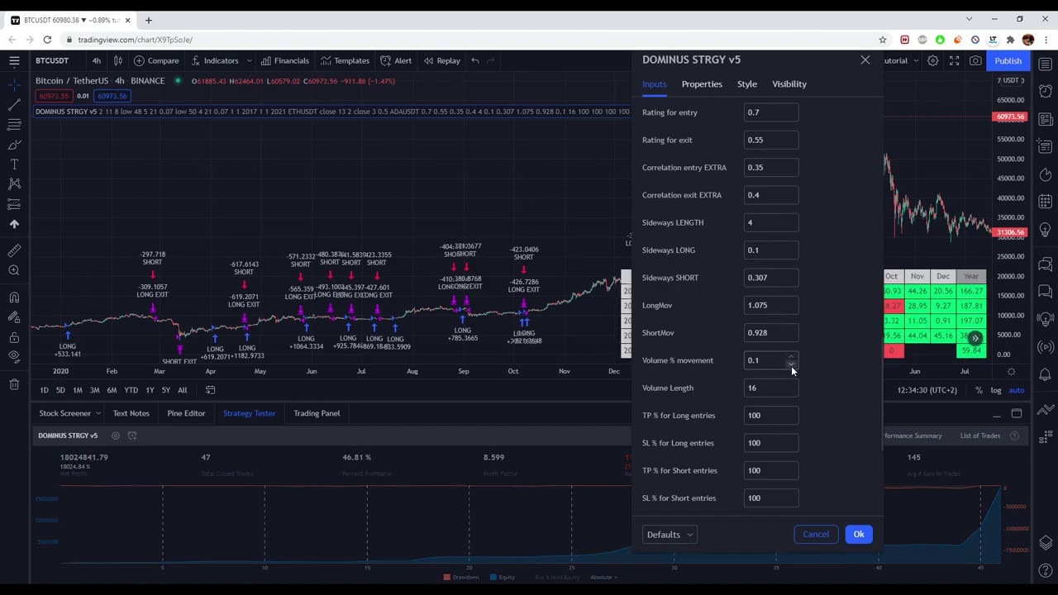
pyautogui.click(791, 356)
pyautogui.click(790, 356)
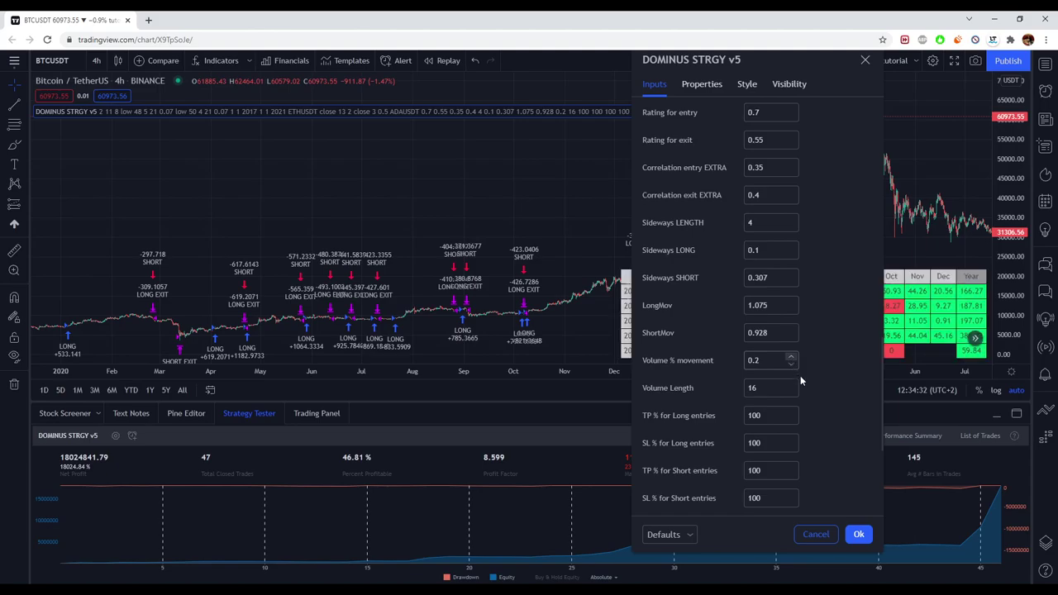
pyautogui.scroll(-3, 820, 428)
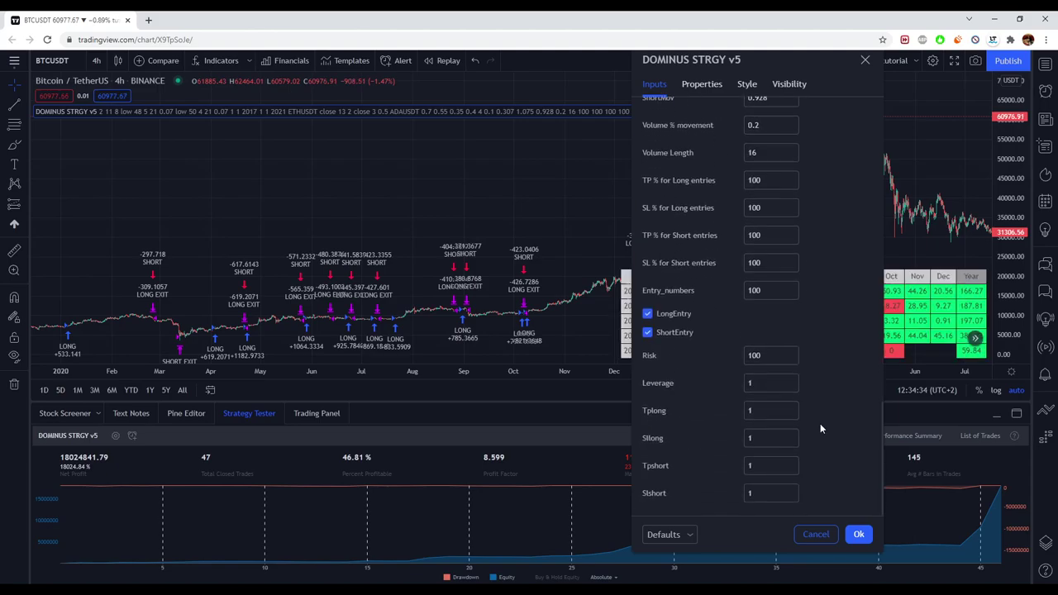
pyautogui.click(864, 534)
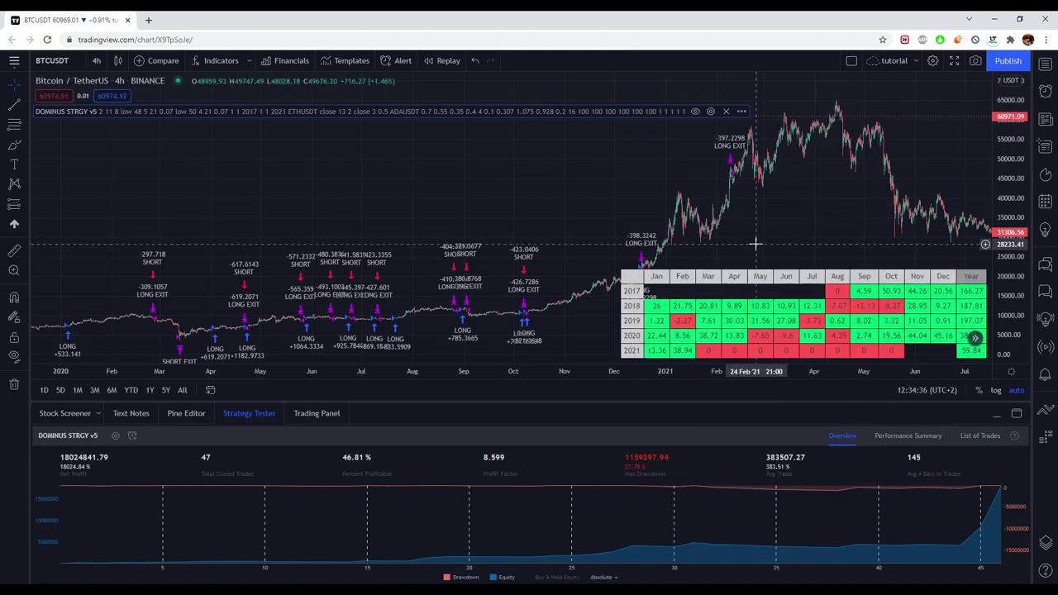
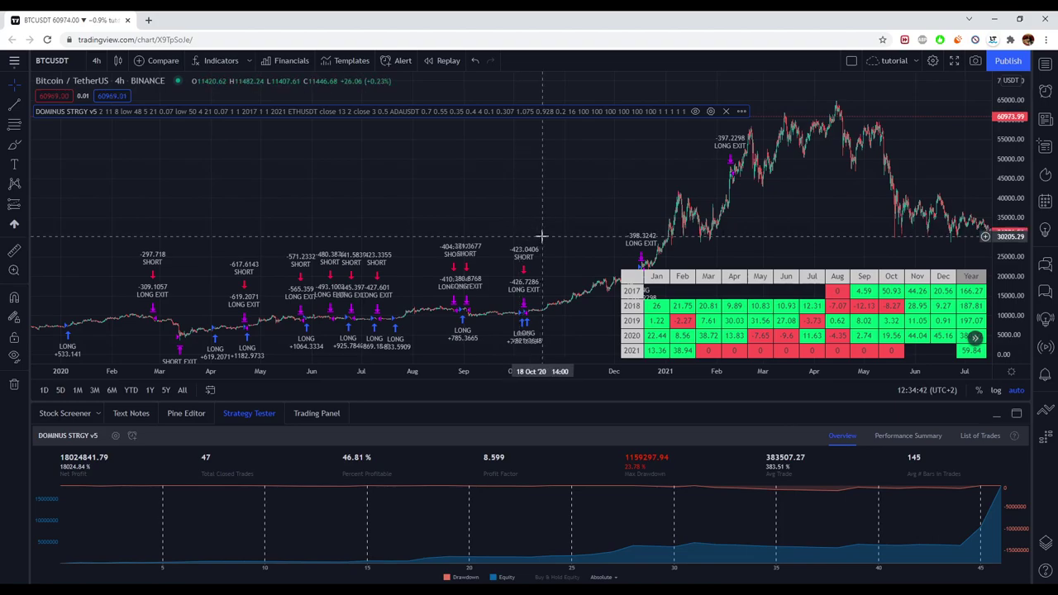
# Set the backtest period to From Year 2021 and To Year 2022, and apply the strategy inputs.
pyautogui.scroll(5, 542, 240)
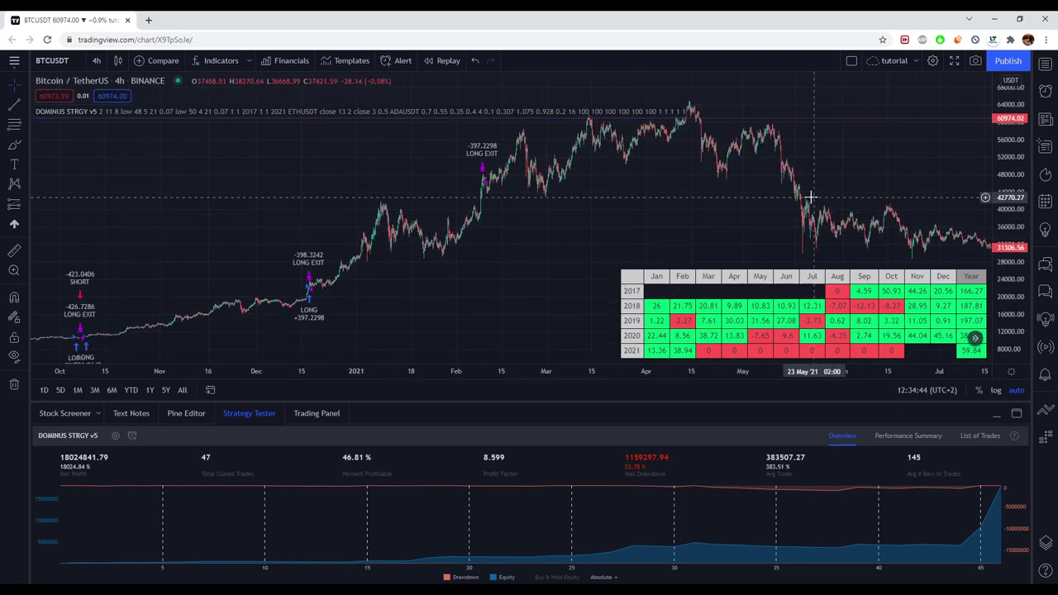
pyautogui.moveTo(802, 193); pyautogui.dragTo(596, 205)
pyautogui.moveTo(850, 207); pyautogui.dragTo(706, 202)
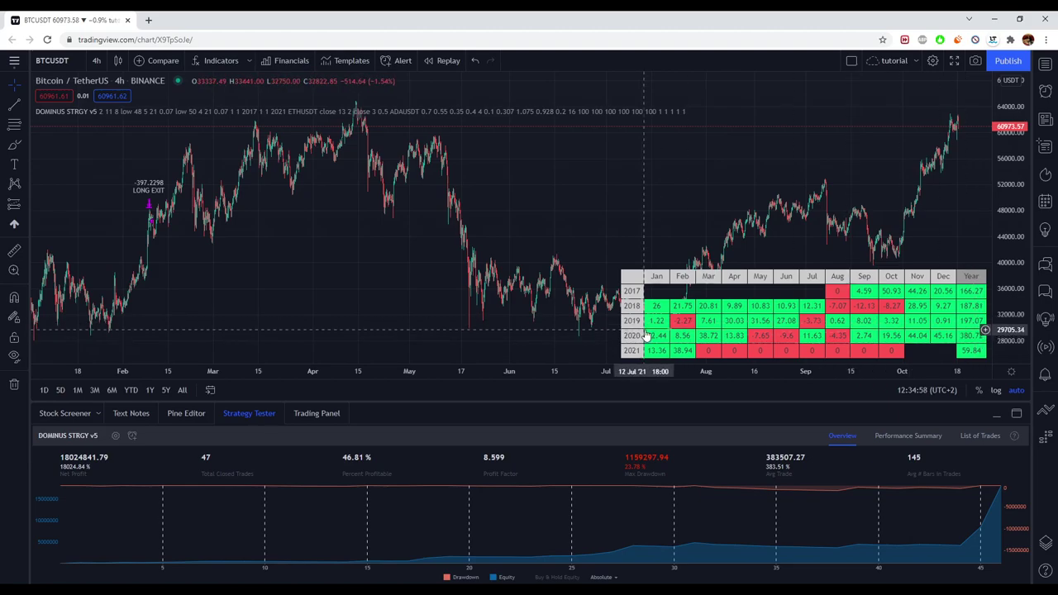
pyautogui.click(710, 111)
pyautogui.scroll(-10, 646, 308)
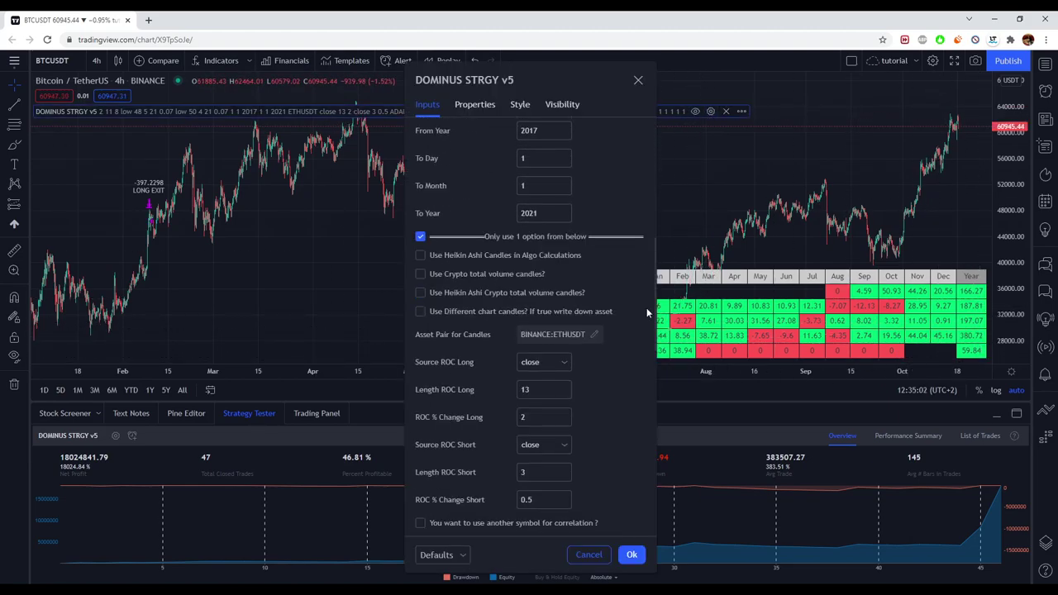
pyautogui.scroll(3, 607, 293)
pyautogui.click(563, 292)
pyautogui.click(563, 292)
pyautogui.click(564, 292)
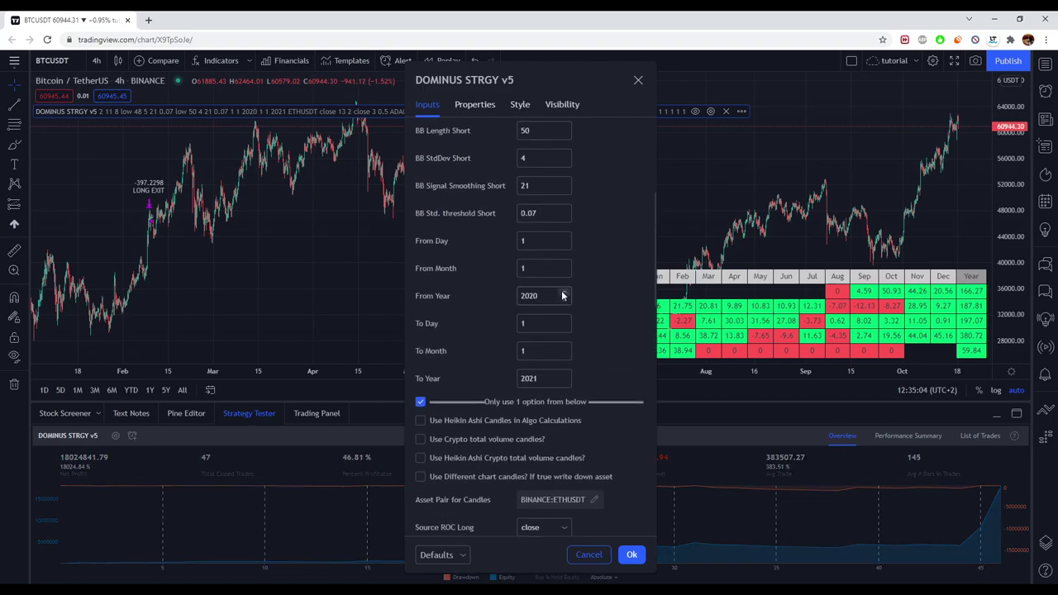
pyautogui.click(564, 292)
pyautogui.click(564, 375)
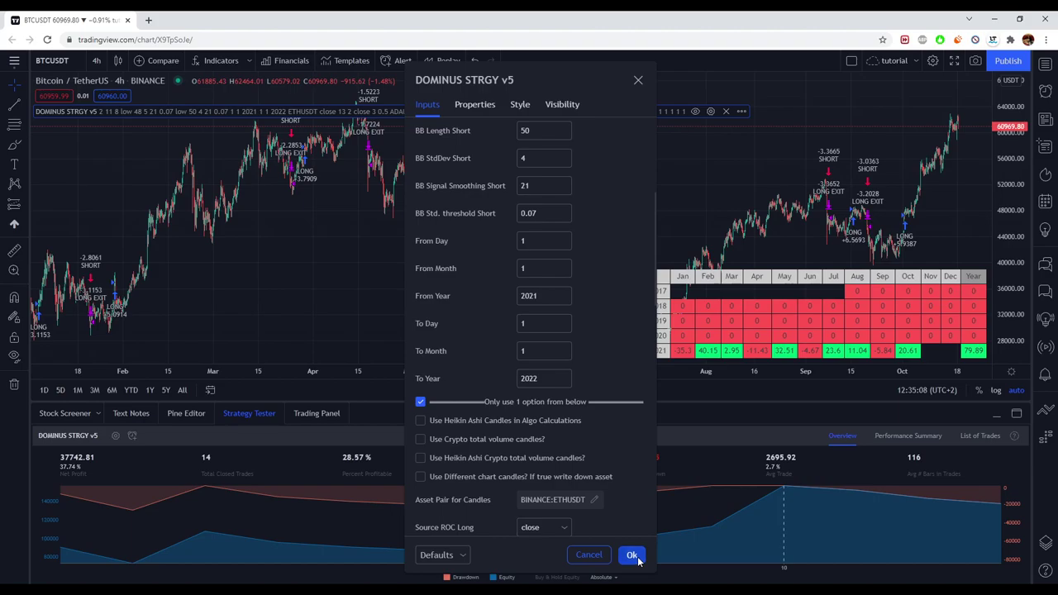
pyautogui.click(631, 555)
# Examine the strategy's 2021 trades on the chart and measure the price rise following the October long entry.
pyautogui.scroll(-3, 726, 197)
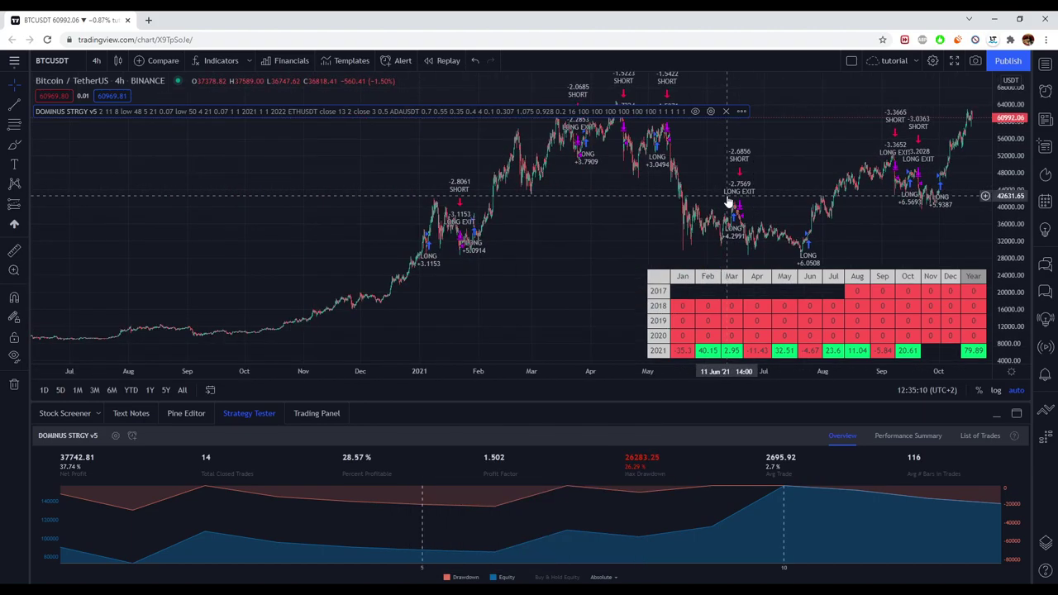
pyautogui.scroll(2, 625, 219)
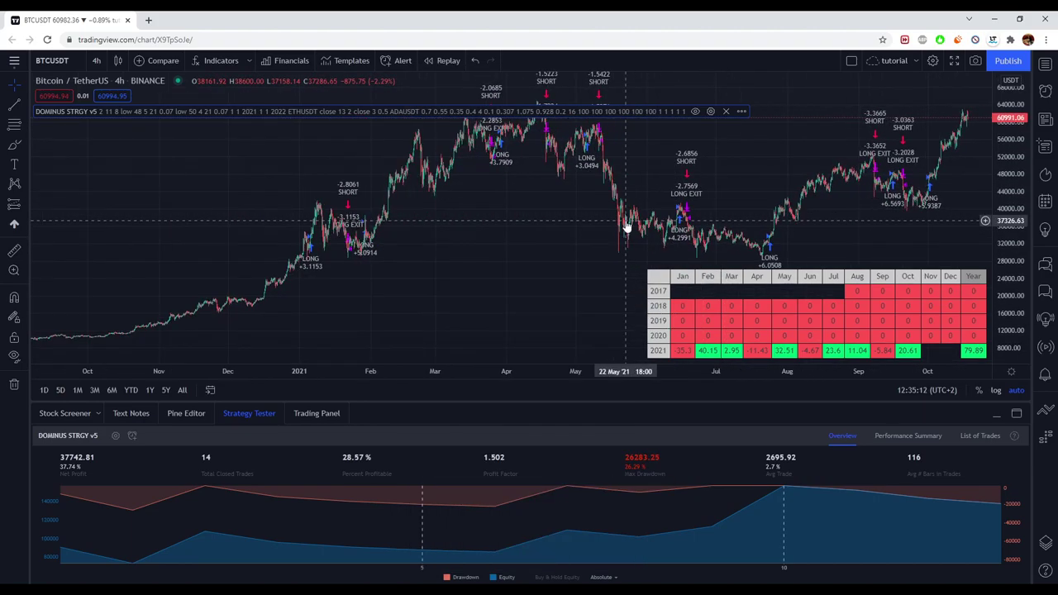
pyautogui.scroll(2, 490, 230)
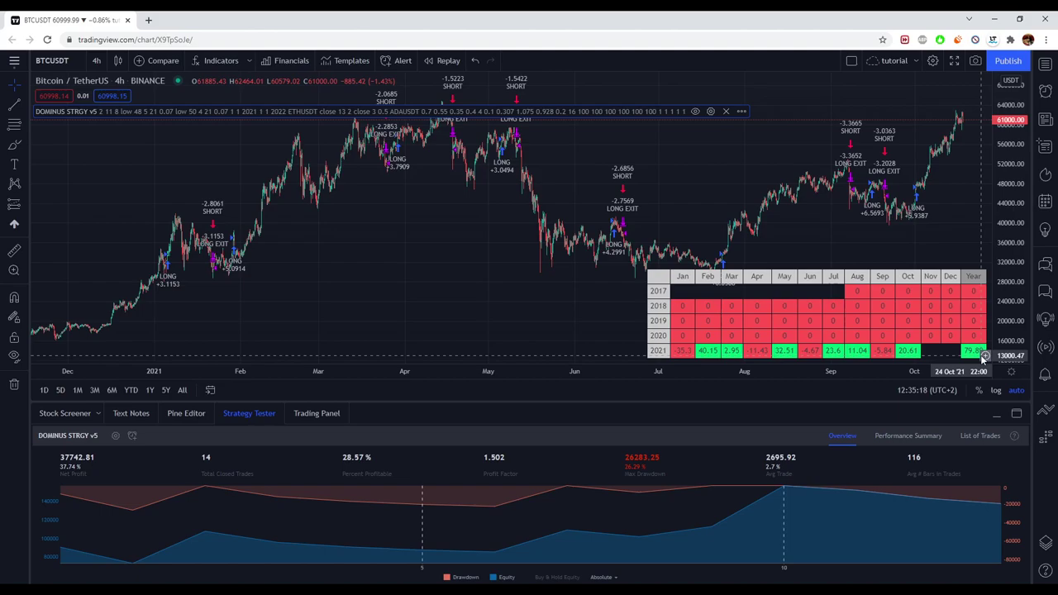
pyautogui.moveTo(933, 237); pyautogui.dragTo(746, 235)
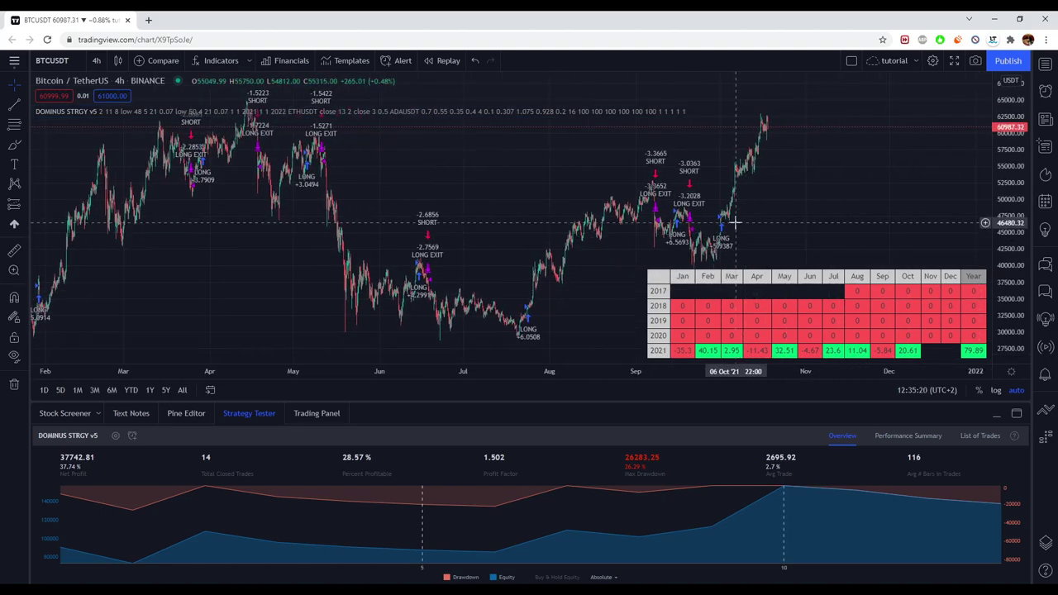
pyautogui.keyDown('shift'); pyautogui.click(739, 216); pyautogui.keyUp('shift')
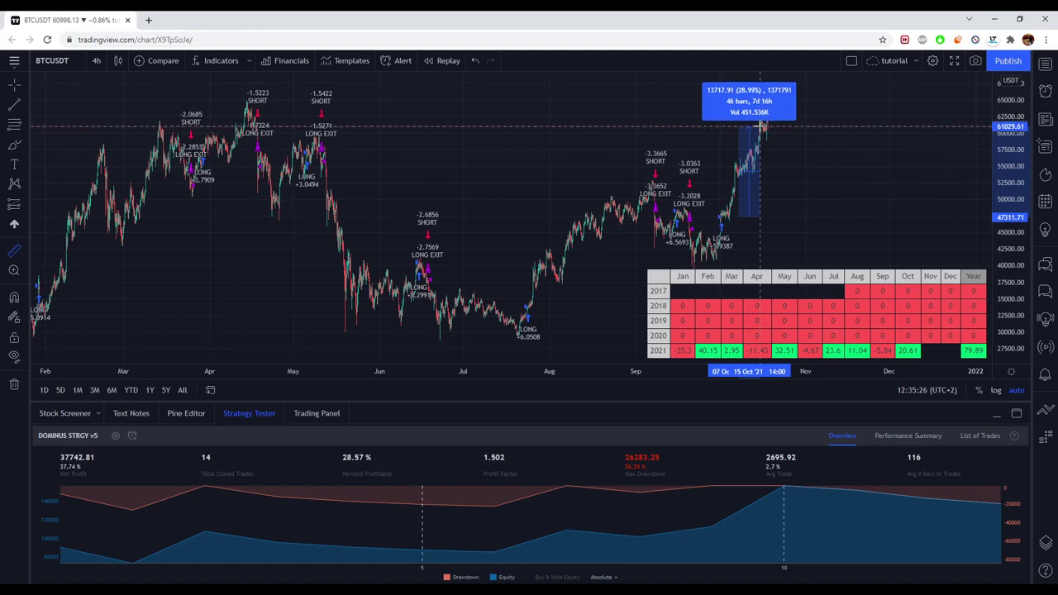
pyautogui.click(758, 126)
pyautogui.moveTo(862, 220); pyautogui.dragTo(697, 227)
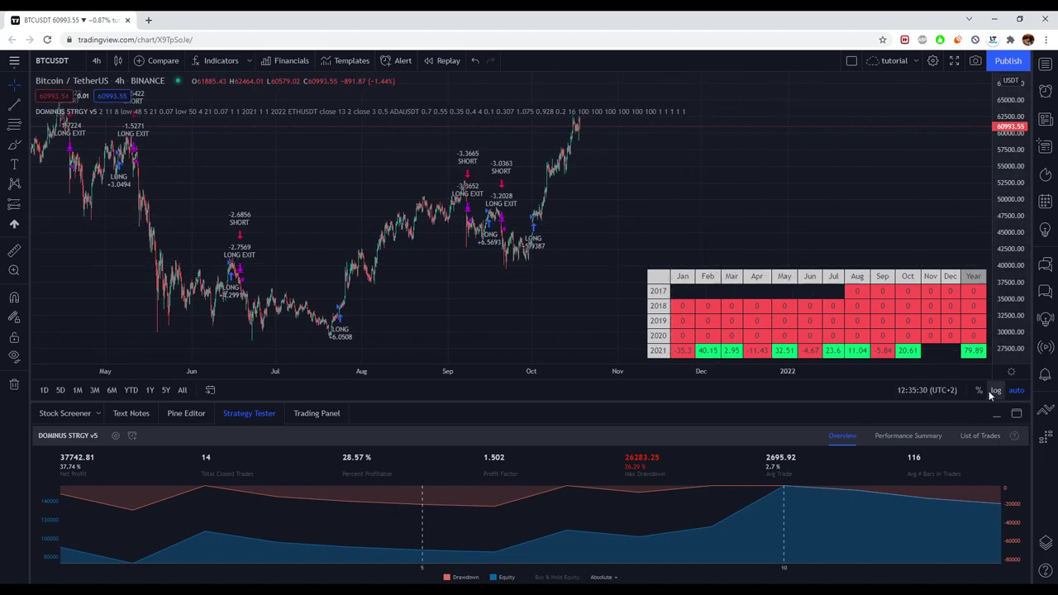
# Check the list of trades for the 2021 backtest and return to the results overview.
pyautogui.click(979, 436)
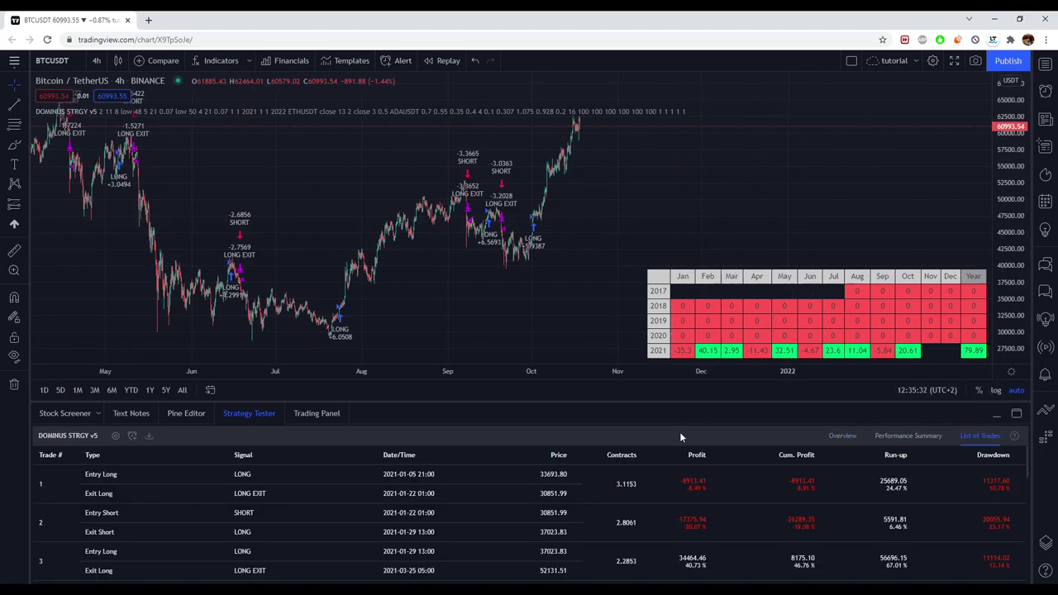
pyautogui.click(855, 434)
pyautogui.scroll(-3, 761, 199)
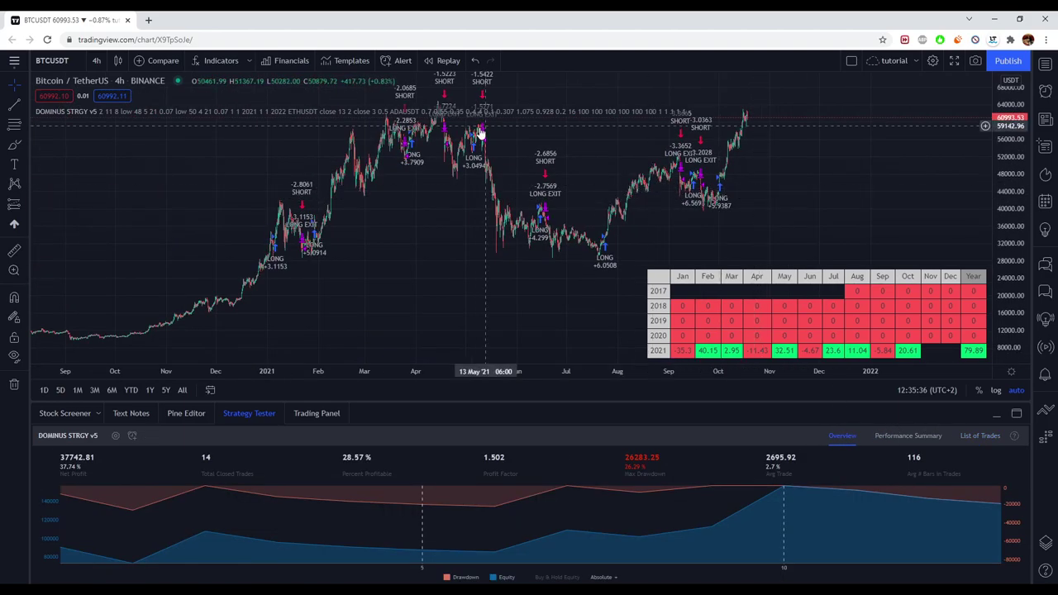
# Try the option for using Heikin Ashi candles in algo calculations, and turn it back off.
pyautogui.click(709, 112)
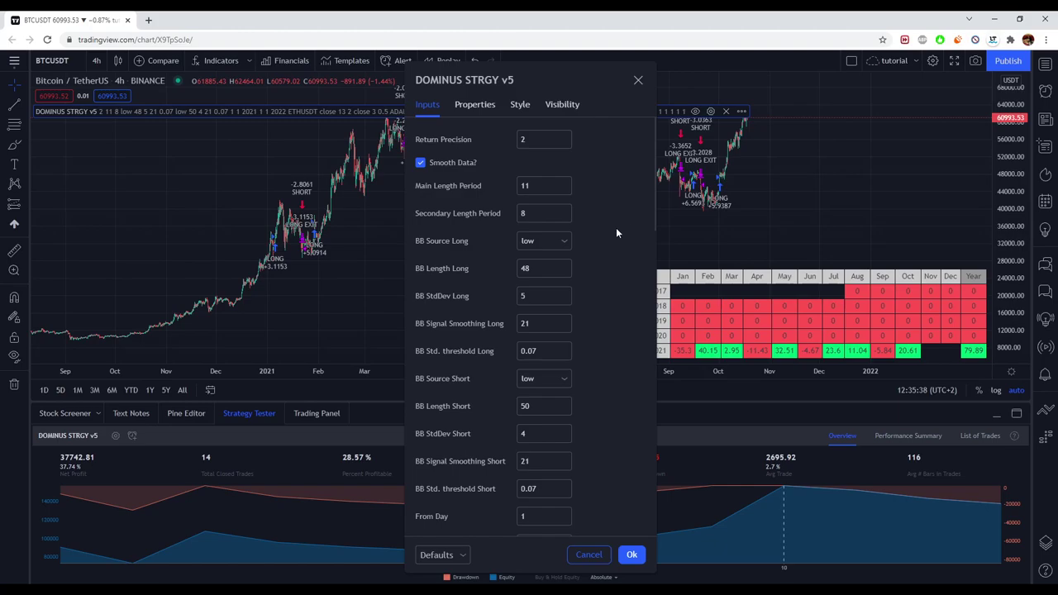
pyautogui.scroll(-6, 616, 236)
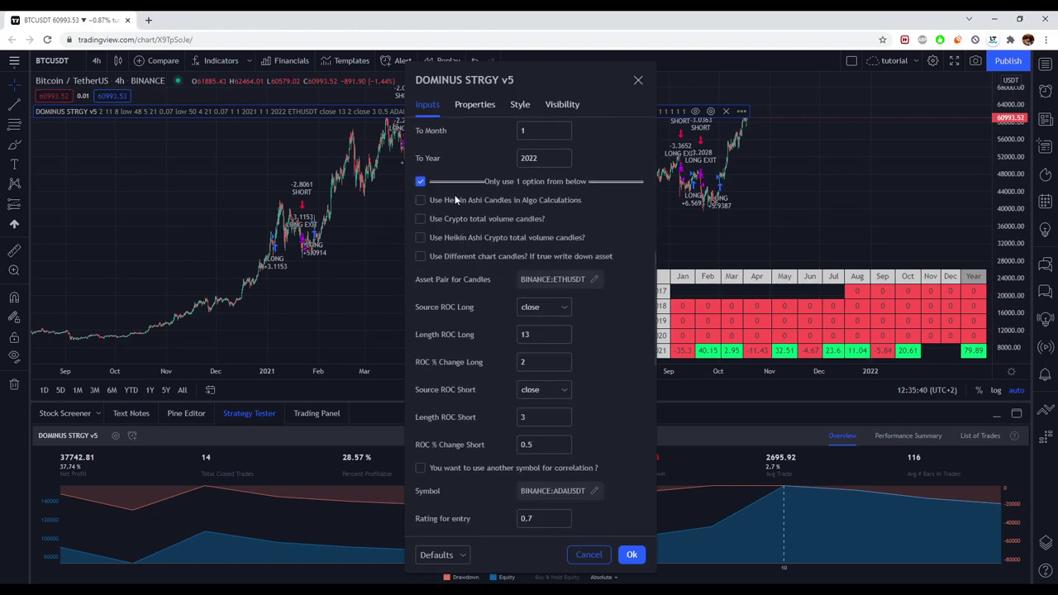
pyautogui.click(456, 199)
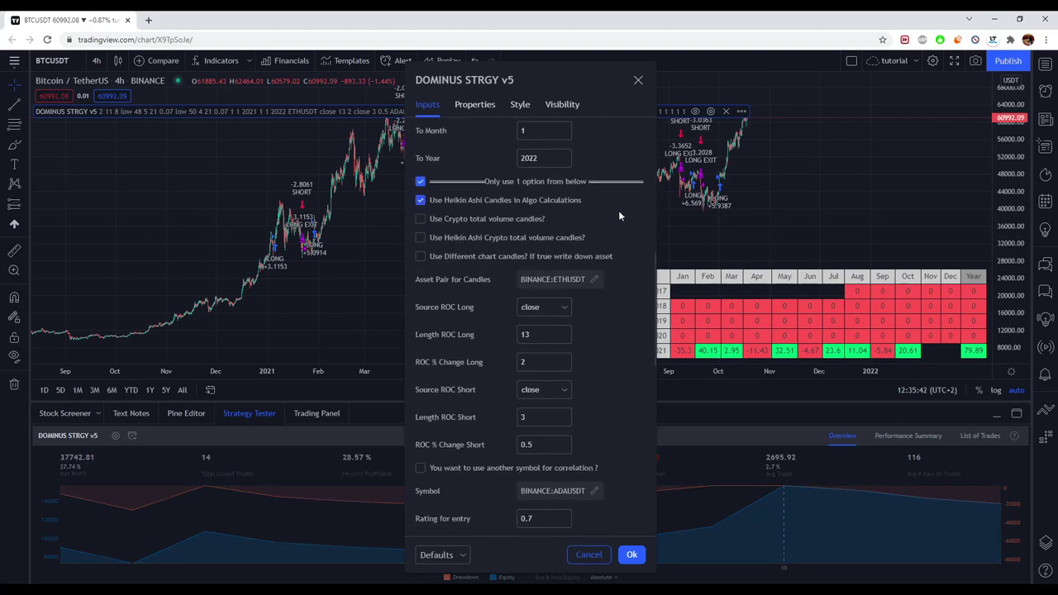
pyautogui.click(446, 203)
# Restore the backtest period to From Year 2017 and To Year 2021, and apply the strategy inputs.
pyautogui.scroll(3, 592, 436)
pyautogui.scroll(3, 605, 438)
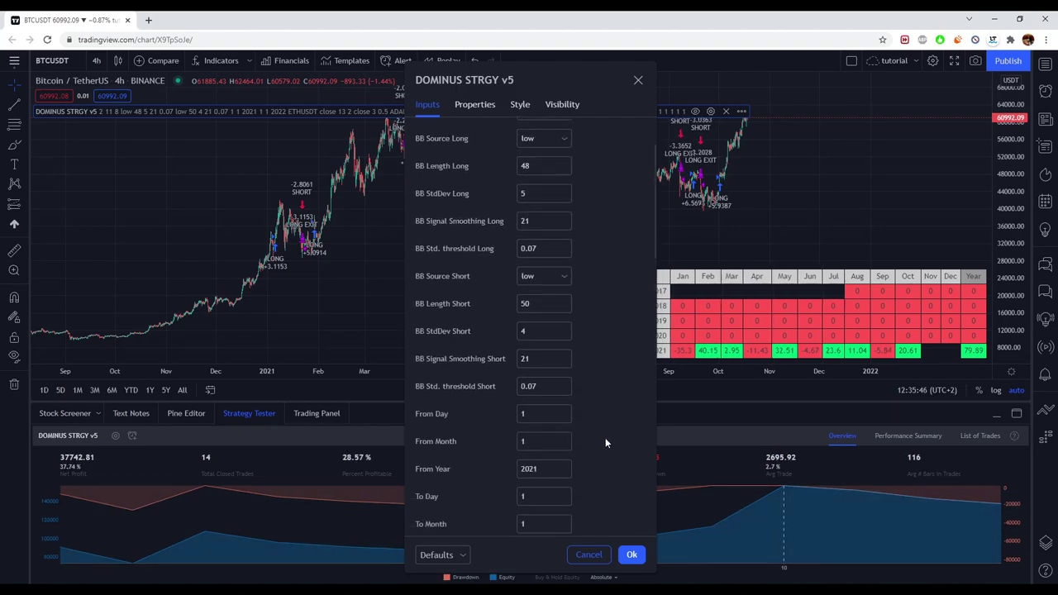
pyautogui.scroll(-8, 615, 479)
pyautogui.scroll(7, 572, 294)
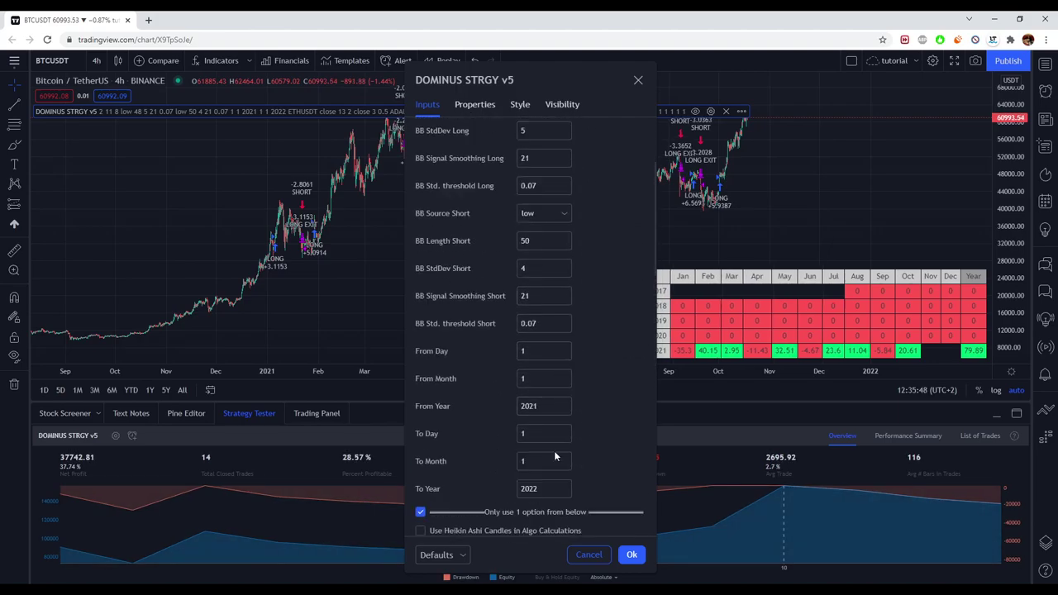
pyautogui.click(563, 494)
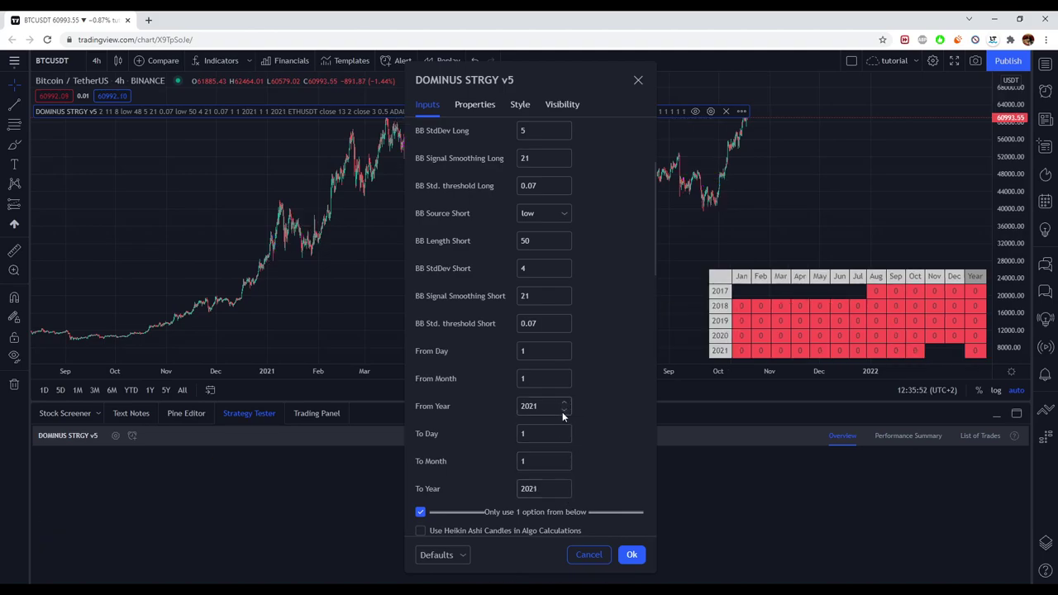
pyautogui.click(563, 409)
pyautogui.click(563, 410)
pyautogui.click(628, 549)
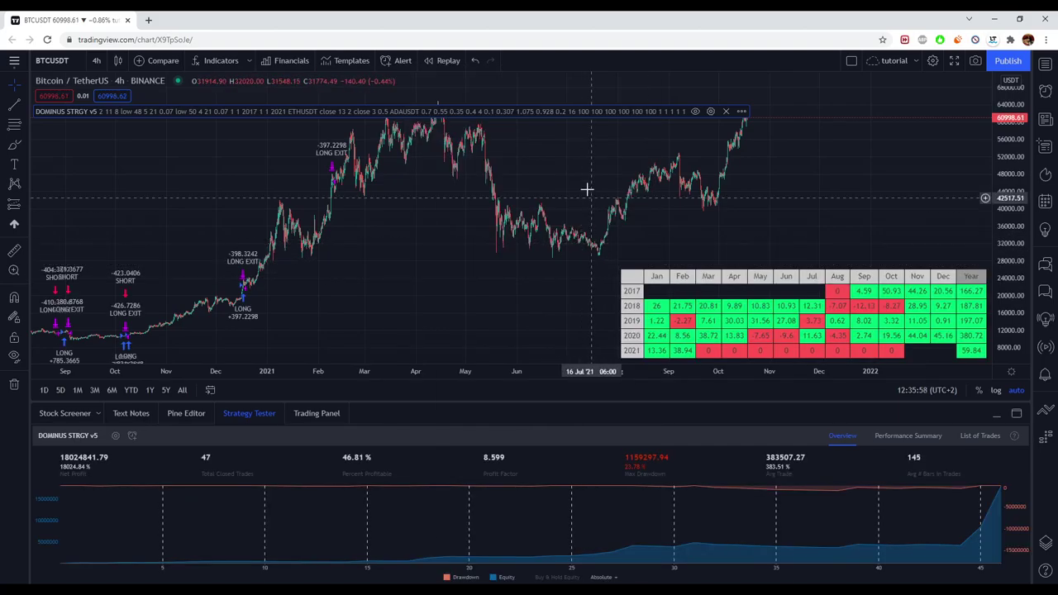
# Open the DOMINUS STRGY v5 inputs and try lower Rating for entry values down to 0.35.
pyautogui.click(710, 111)
pyautogui.scroll(-10, 576, 357)
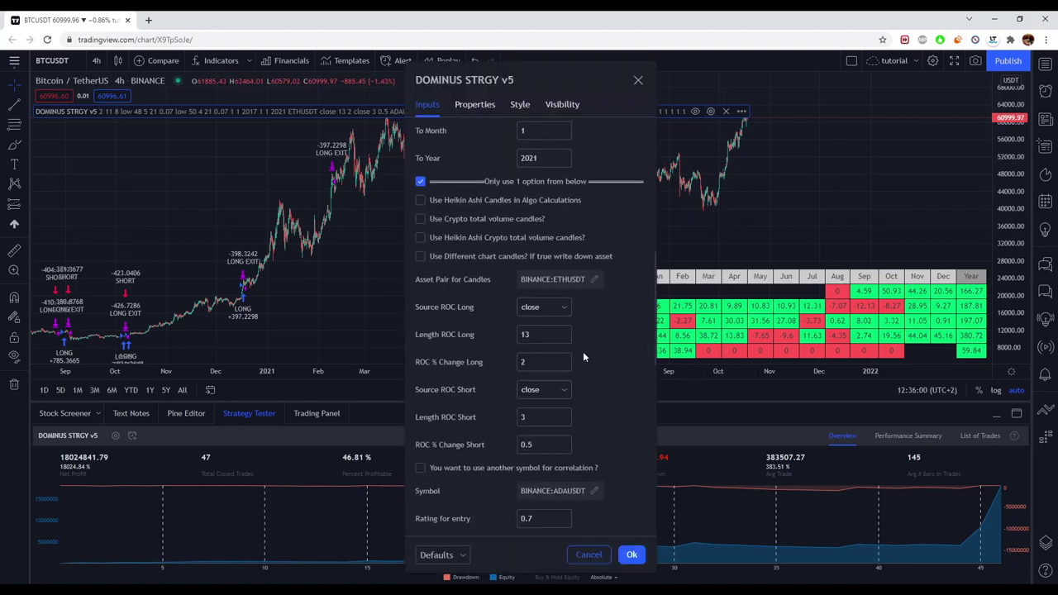
pyautogui.scroll(3, 583, 351)
pyautogui.scroll(-9, 583, 351)
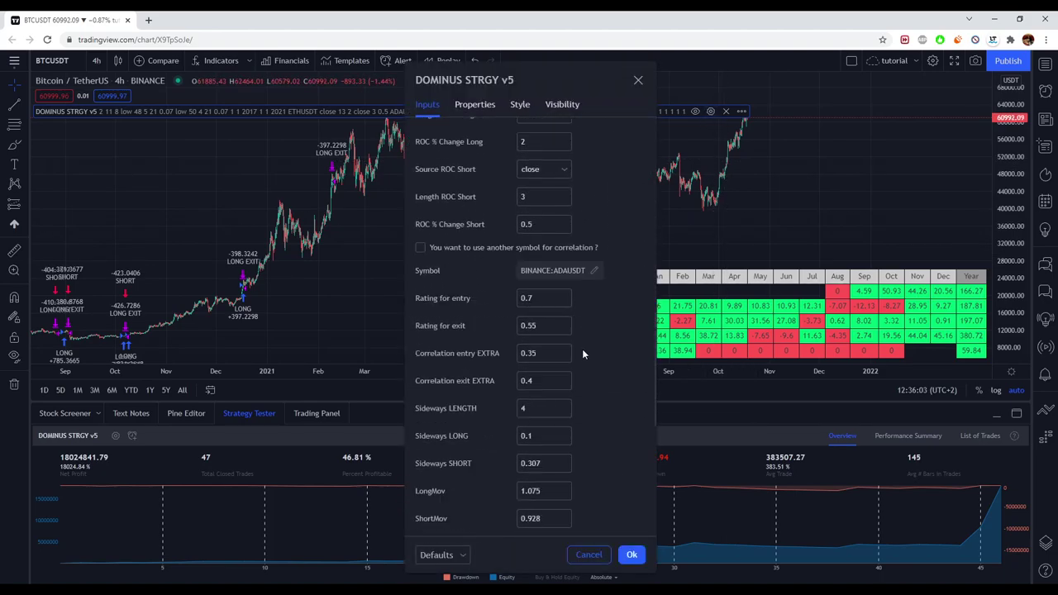
pyautogui.click(563, 302)
pyautogui.click(564, 302)
pyautogui.click(564, 301)
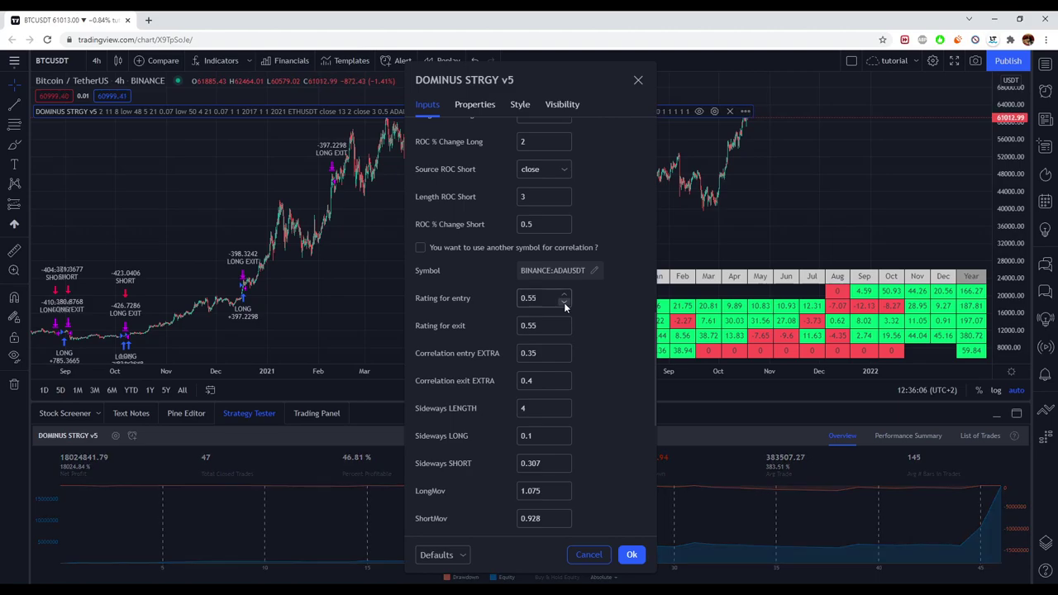
pyautogui.click(563, 302)
pyautogui.click(563, 302)
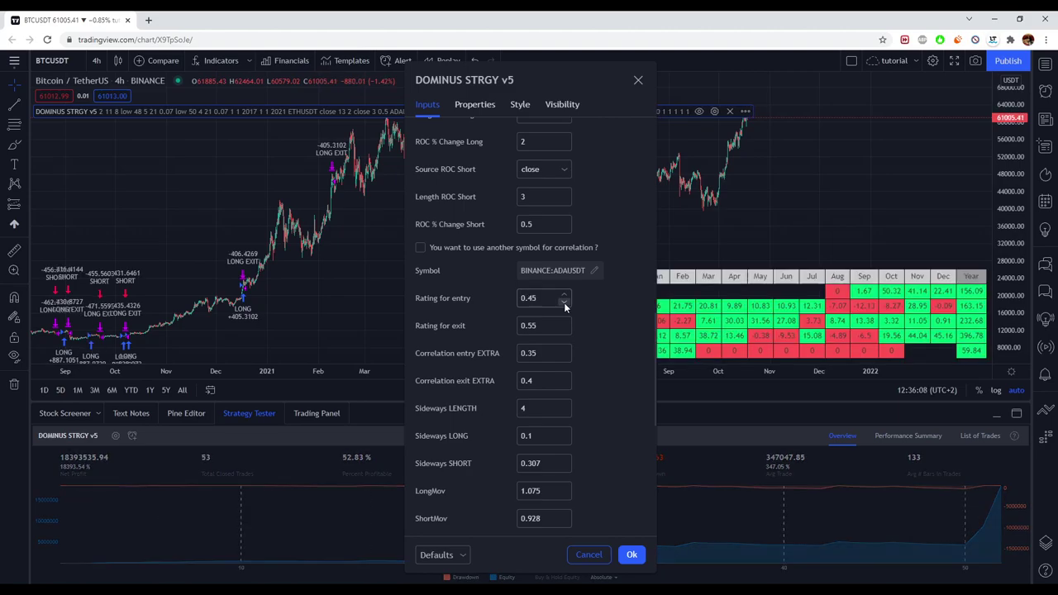
pyautogui.click(563, 302)
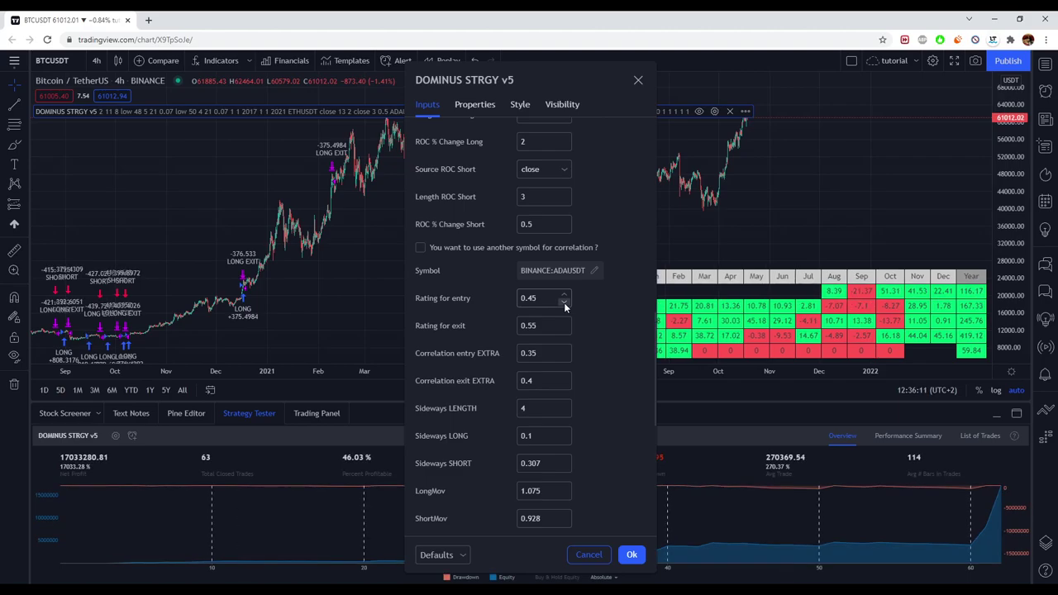
pyautogui.click(564, 302)
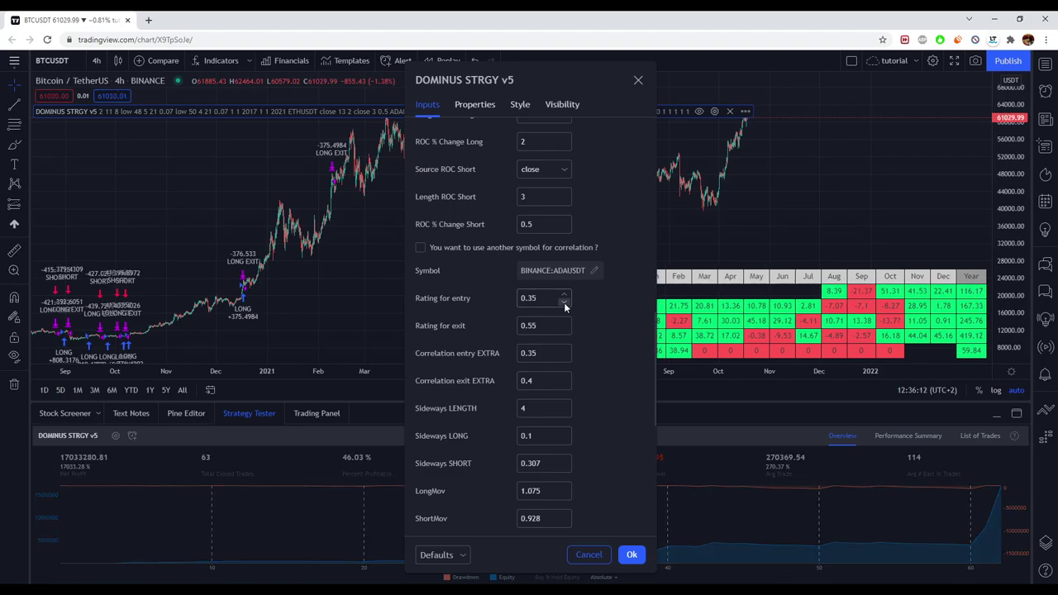
# Set Rating for entry to 0.55 and move the settings dialog aside to uncover the chart.
pyautogui.press('Up')
pyautogui.press('Up')
pyautogui.press('Up')
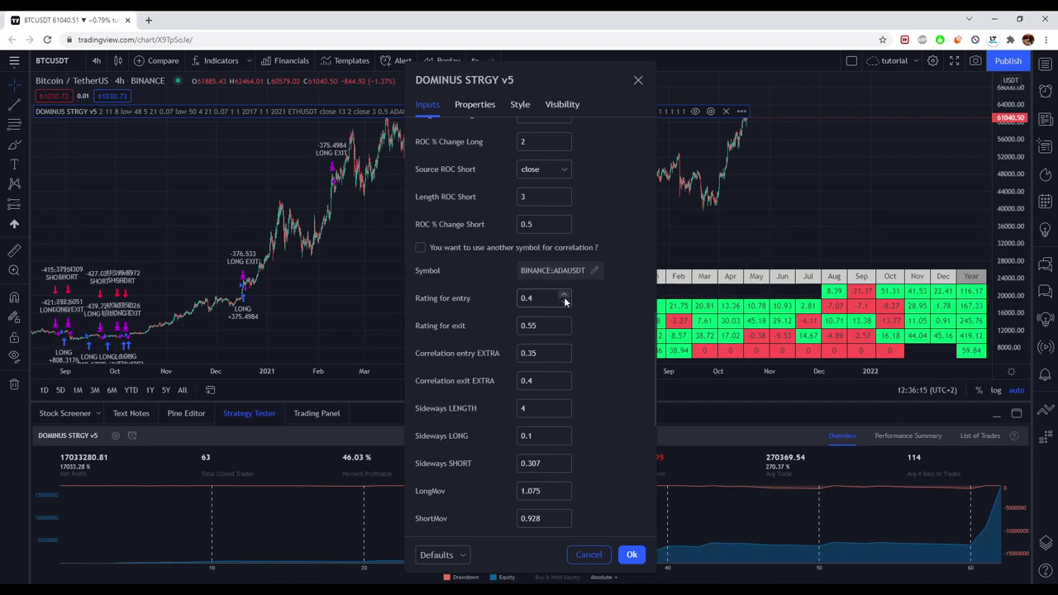
pyautogui.click(564, 297)
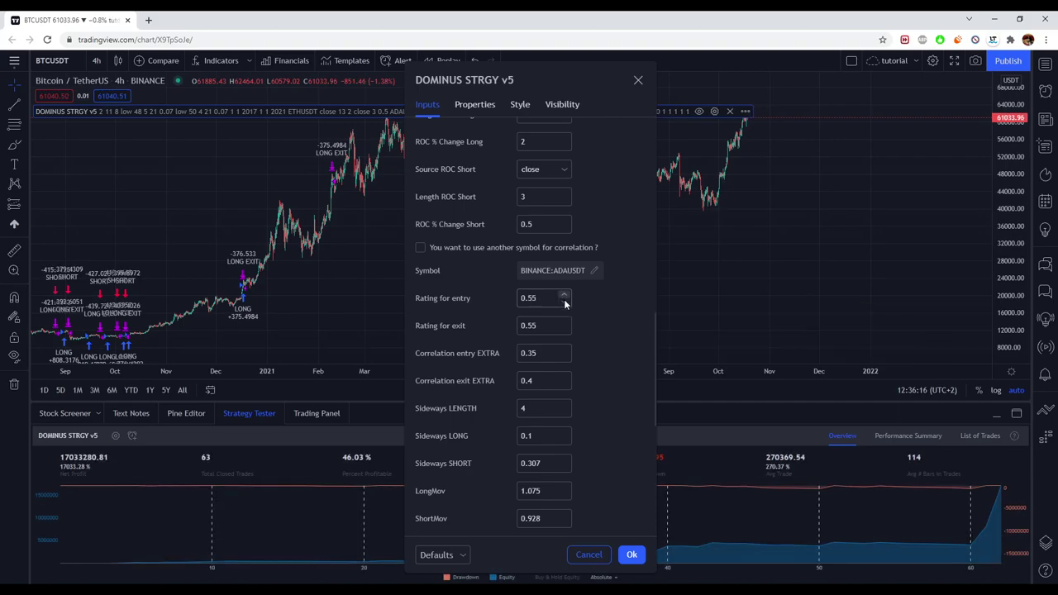
pyautogui.moveTo(514, 87); pyautogui.dragTo(785, 89)
# Set the strategy's backtest period to From Year 2021 and To Year 2022 to check the 2021 data.
pyautogui.scroll(8, 837, 311)
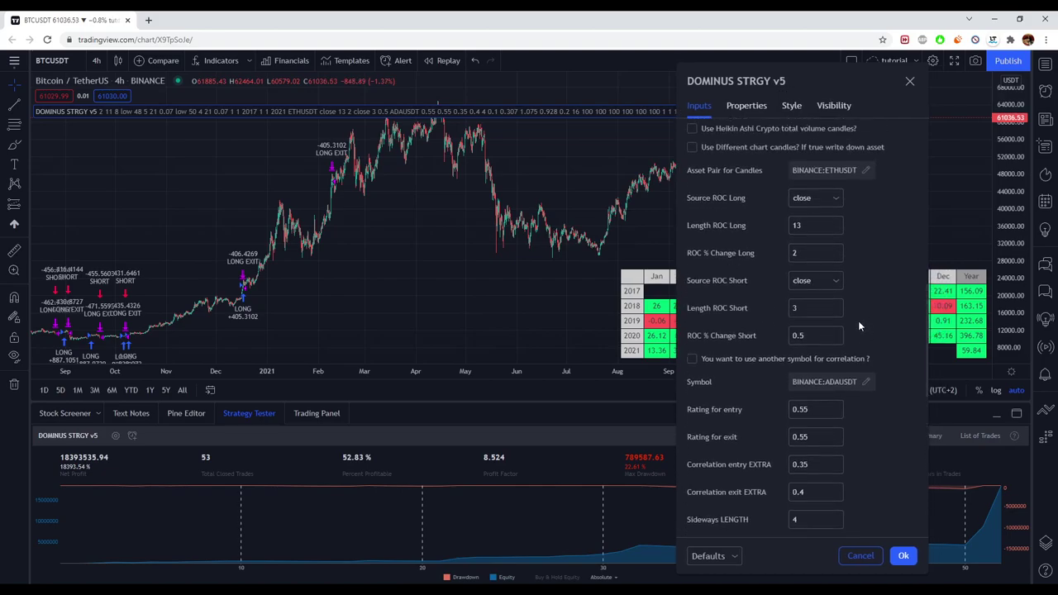
pyautogui.click(836, 238)
pyautogui.click(836, 238)
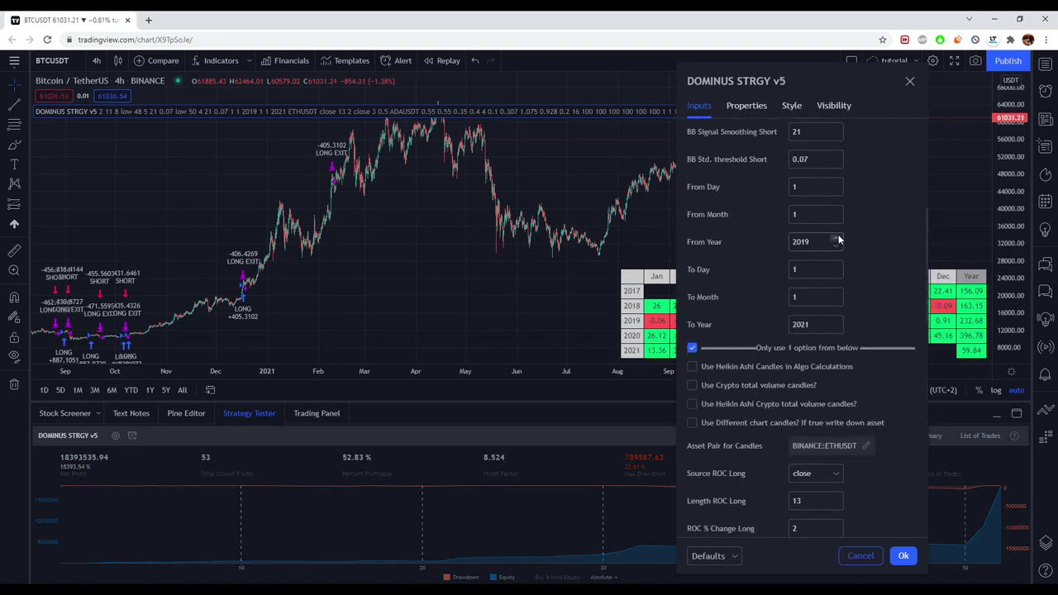
pyautogui.click(836, 238)
pyautogui.click(836, 321)
pyautogui.click(836, 238)
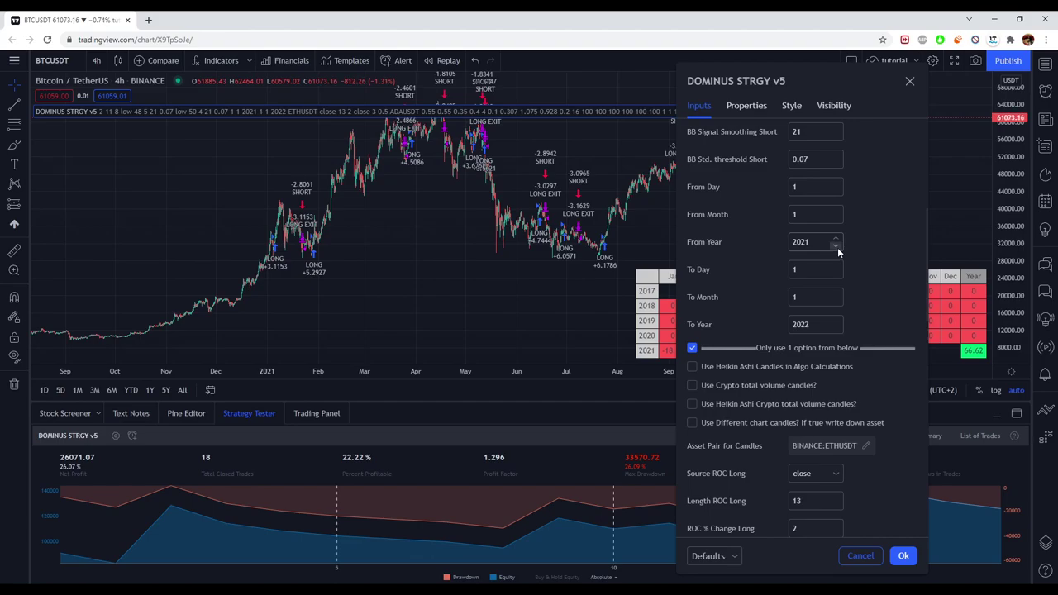
# Restore the backtest period to From Year 2017 and To Year 2021.
pyautogui.click(836, 246)
pyautogui.click(836, 246)
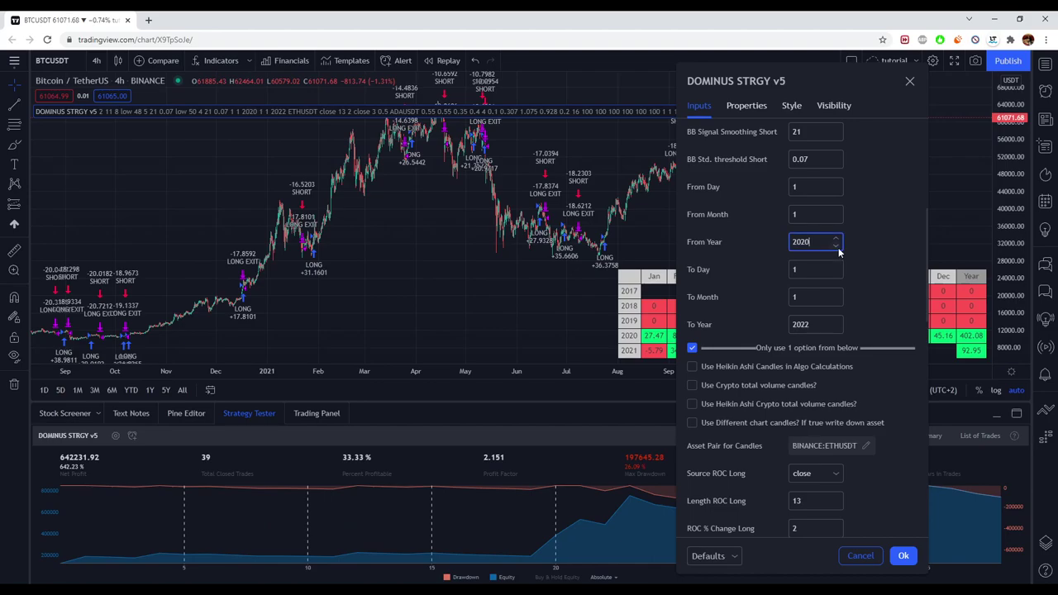
pyautogui.click(836, 246)
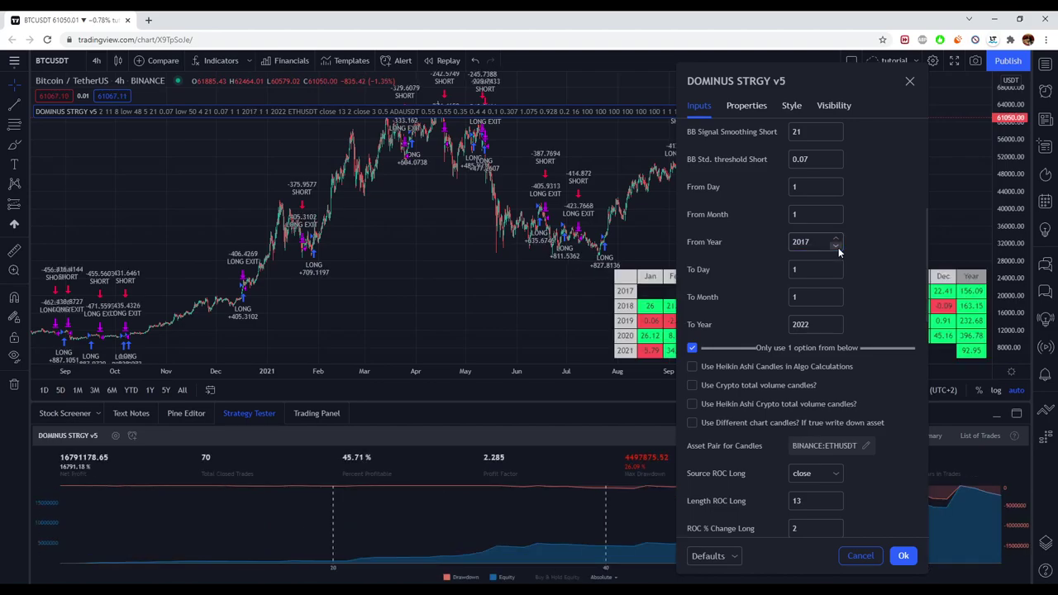
pyautogui.click(836, 328)
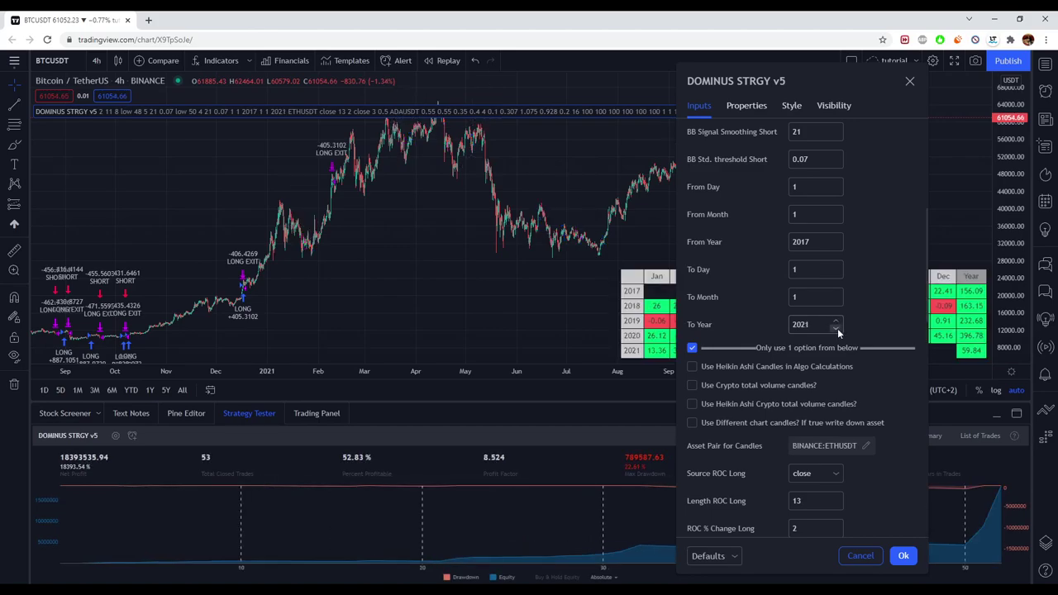
# Set To Year to 2020, try the option for Heikin Ashi candles in algo calculations, and turn it back off.
pyautogui.click(835, 329)
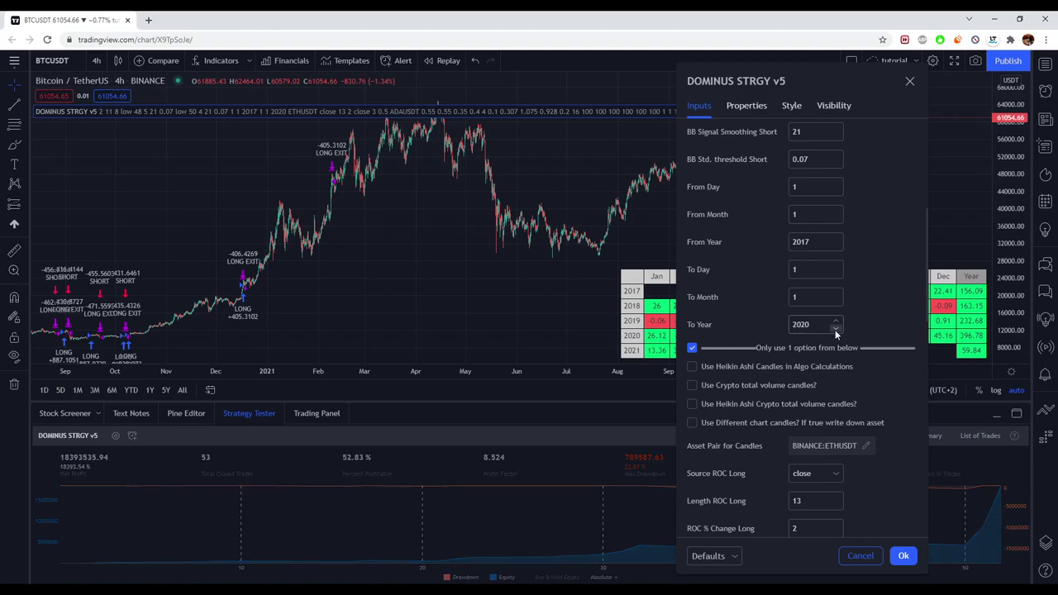
pyautogui.scroll(-3, 871, 267)
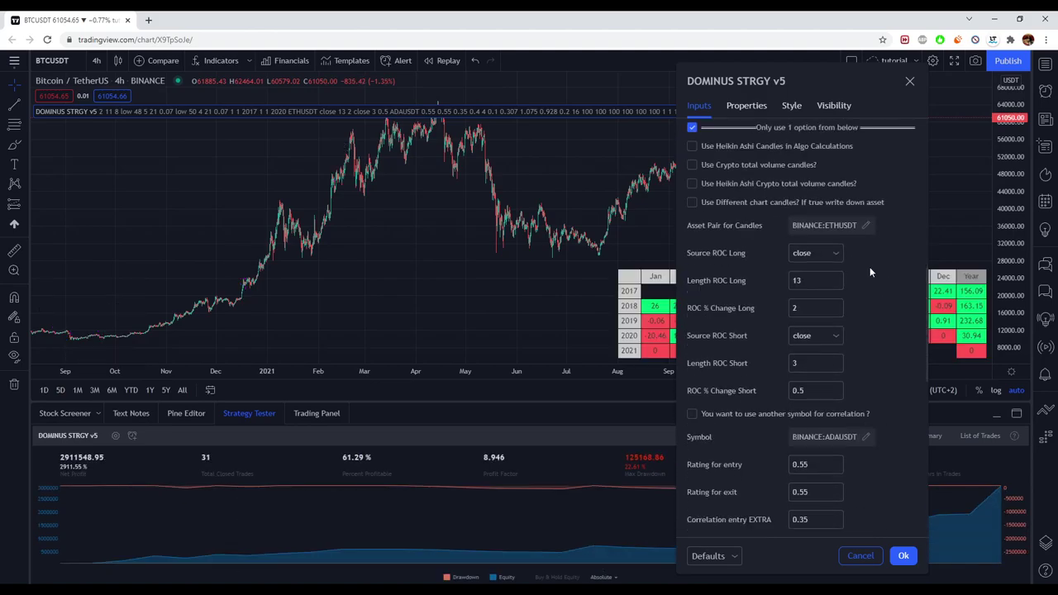
pyautogui.scroll(1, 870, 267)
pyautogui.click(735, 197)
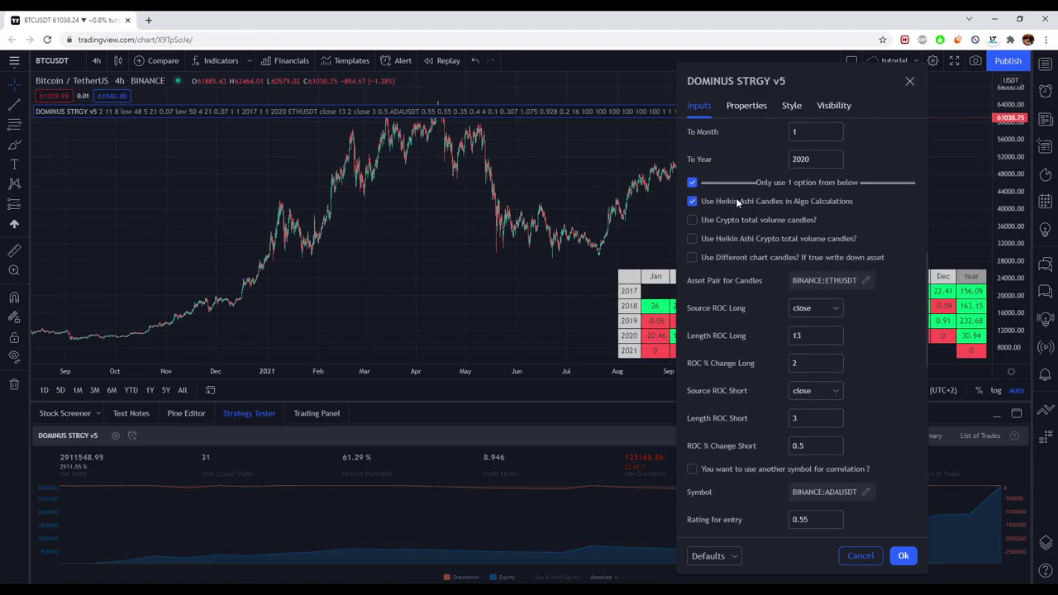
pyautogui.click(735, 198)
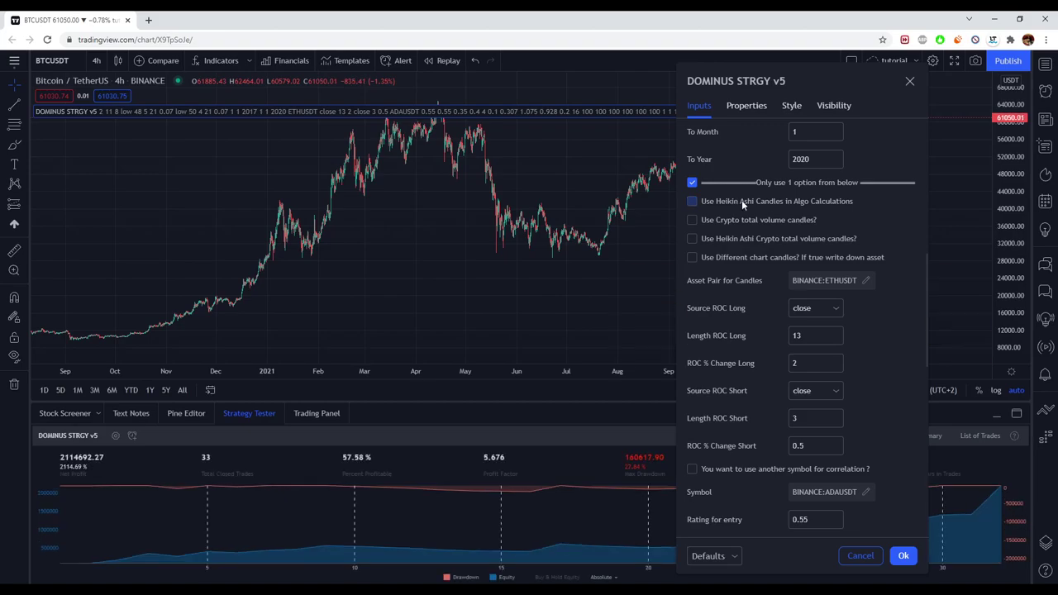
# Set To Year back to 2021 and lower Rating for entry to 0.45.
pyautogui.scroll(2, 852, 220)
pyautogui.click(836, 266)
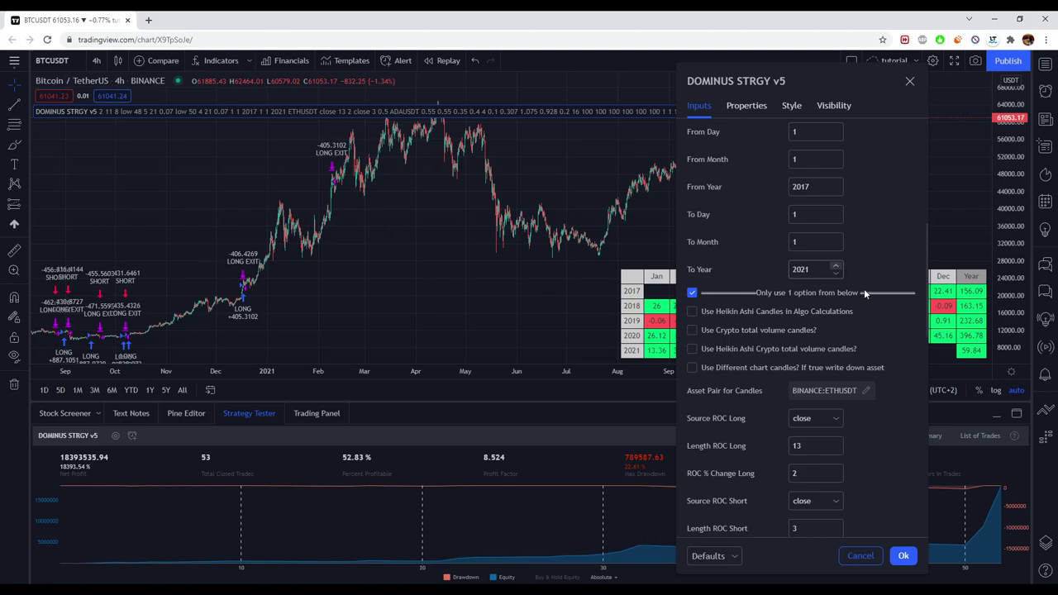
pyautogui.scroll(-5, 902, 307)
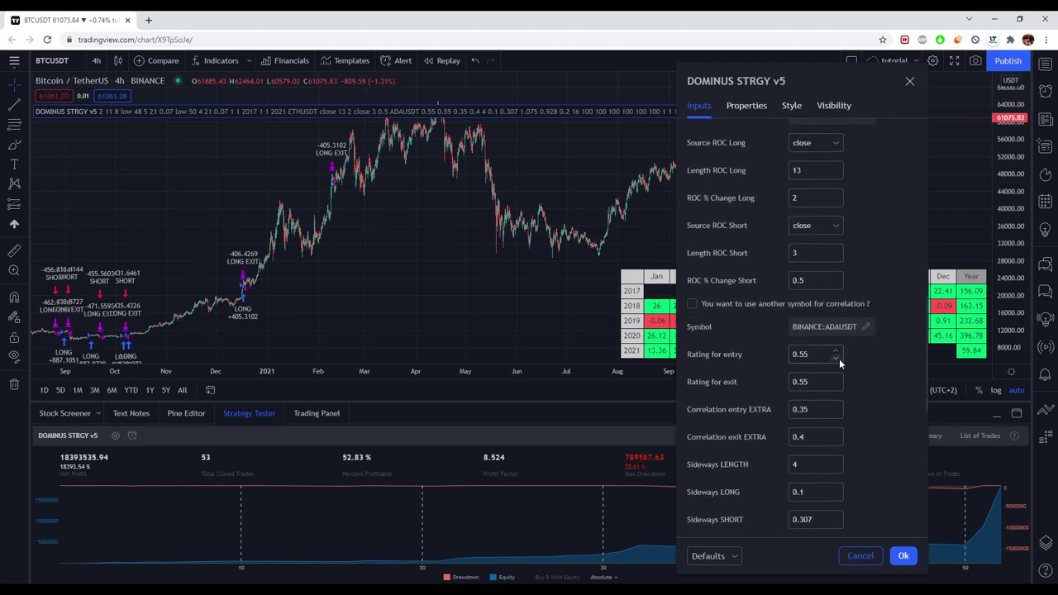
pyautogui.click(837, 357)
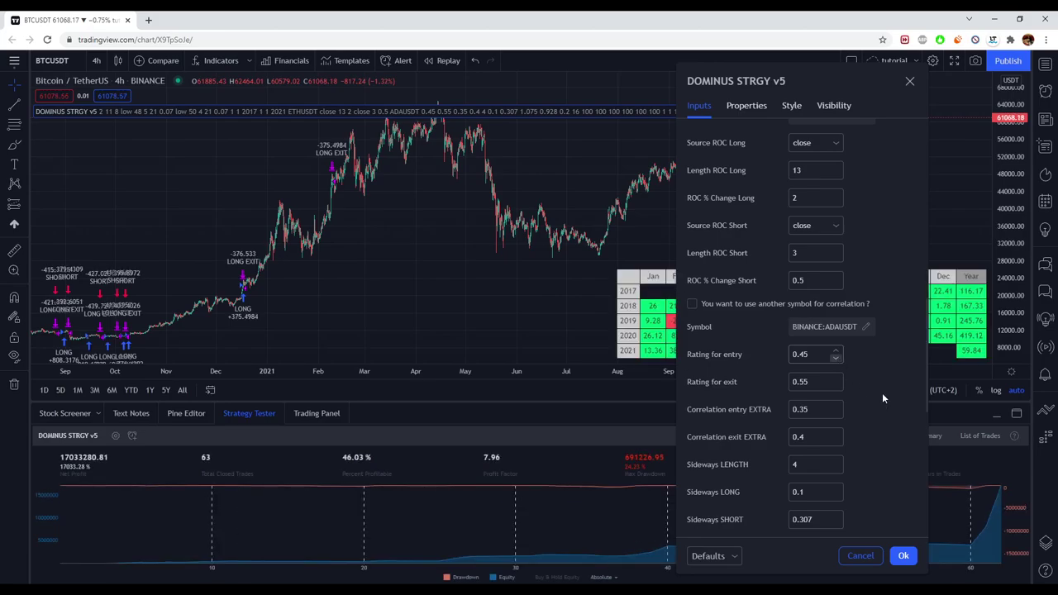
# Try Volume % movement at 0 and settle on 0.05.
pyautogui.scroll(-3, 889, 389)
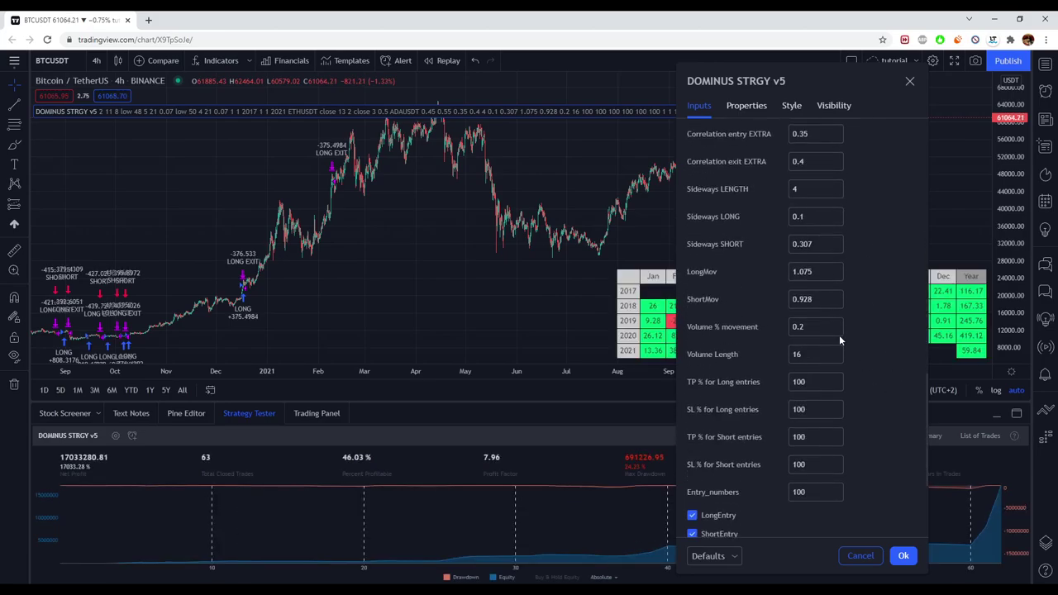
pyautogui.click(836, 331)
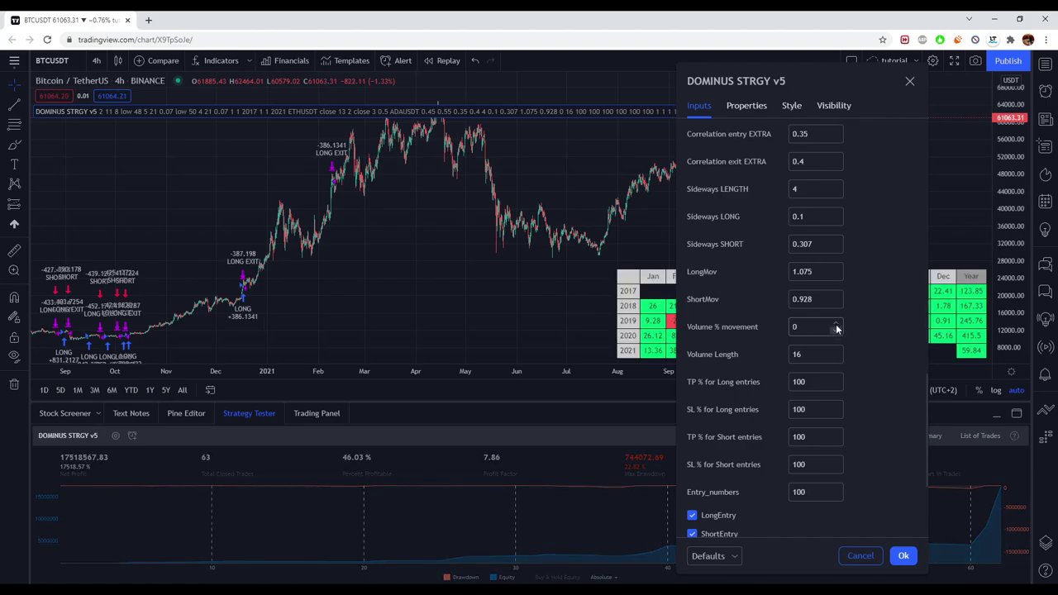
pyautogui.click(836, 330)
pyautogui.click(836, 325)
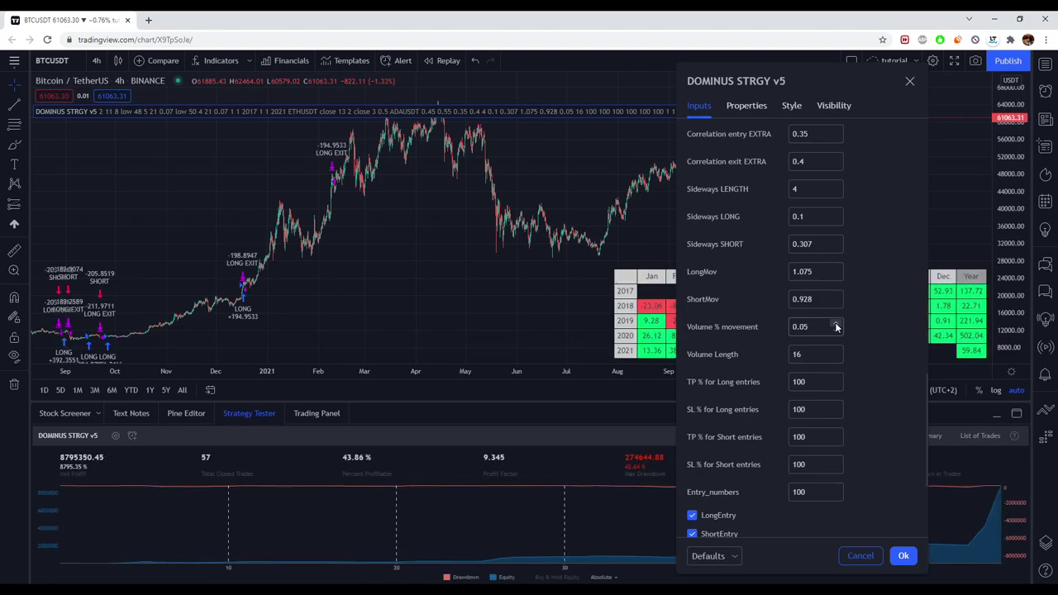
# Try successively lower Volume Length values, including 14, 10 and 5.
pyautogui.click(833, 357)
pyautogui.click(833, 357)
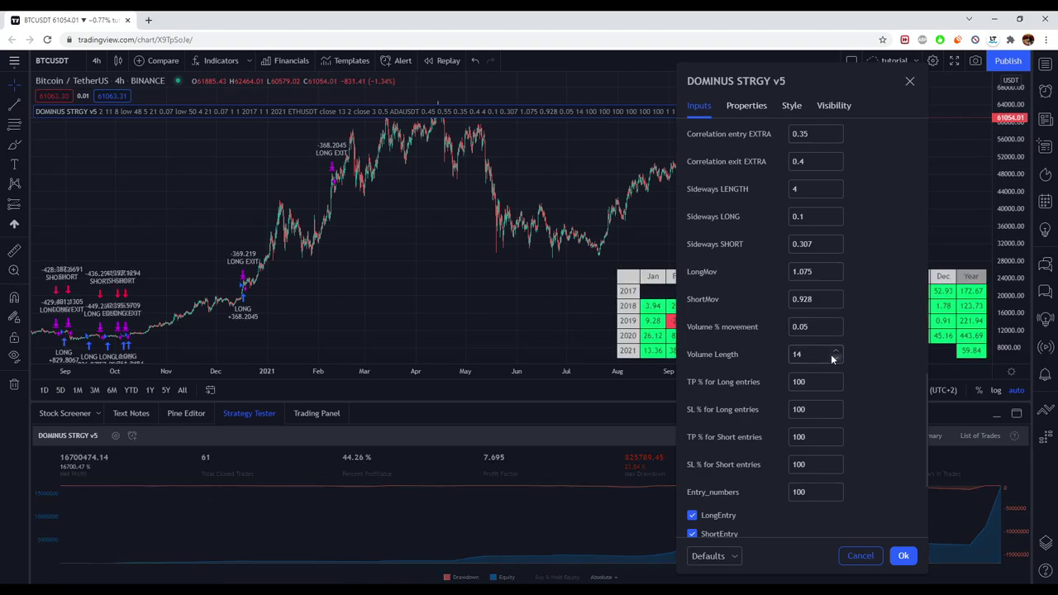
pyautogui.click(833, 357)
pyautogui.click(833, 357)
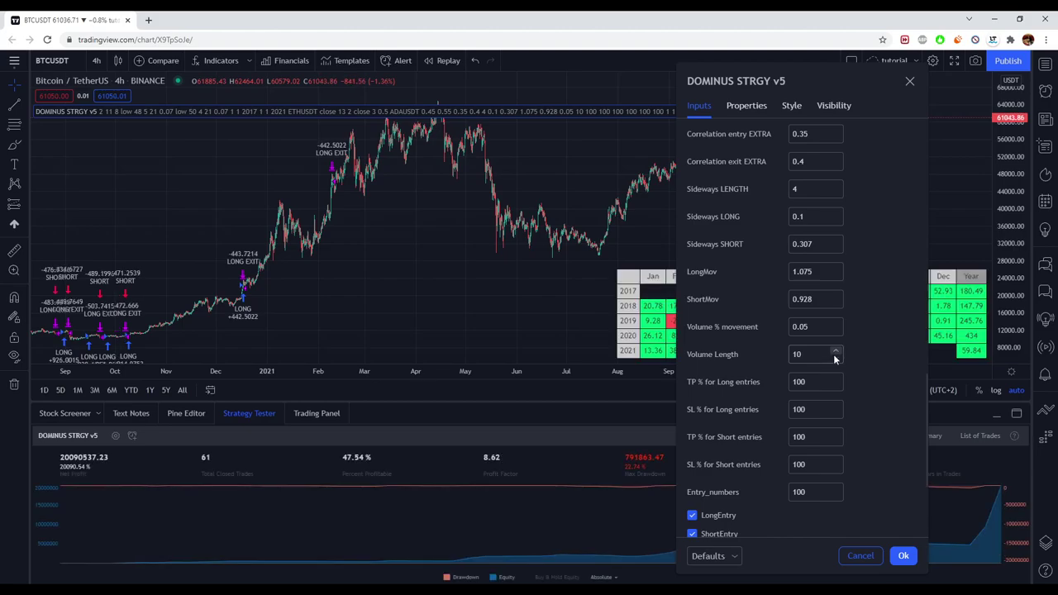
pyautogui.click(834, 358)
pyautogui.click(834, 358)
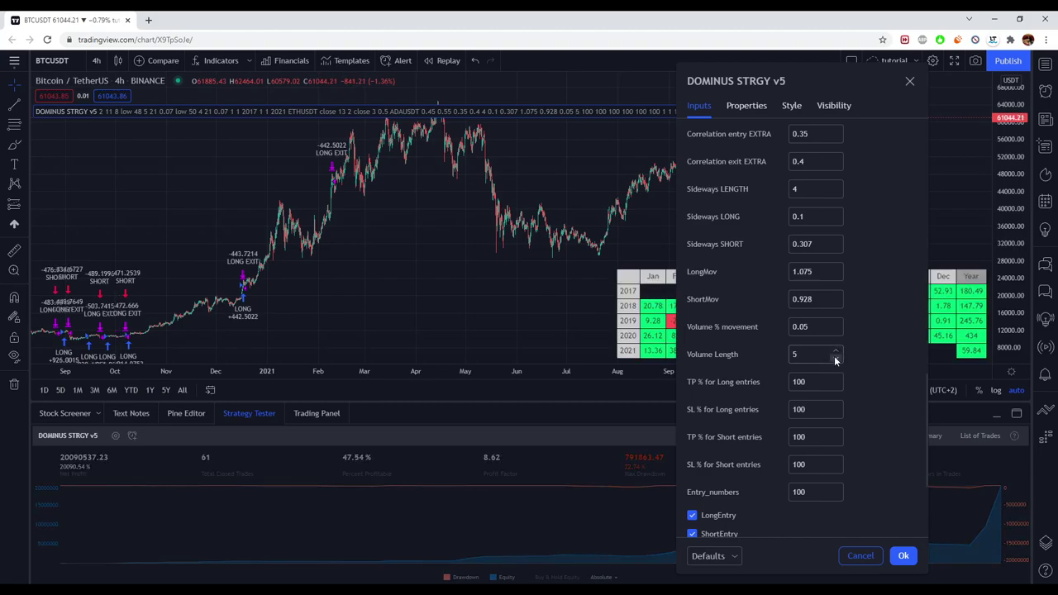
pyautogui.click(834, 358)
pyautogui.click(834, 357)
# Raise Volume Length in single increments and settle on 10.
pyautogui.click(835, 351)
pyautogui.click(835, 351)
pyautogui.click(834, 351)
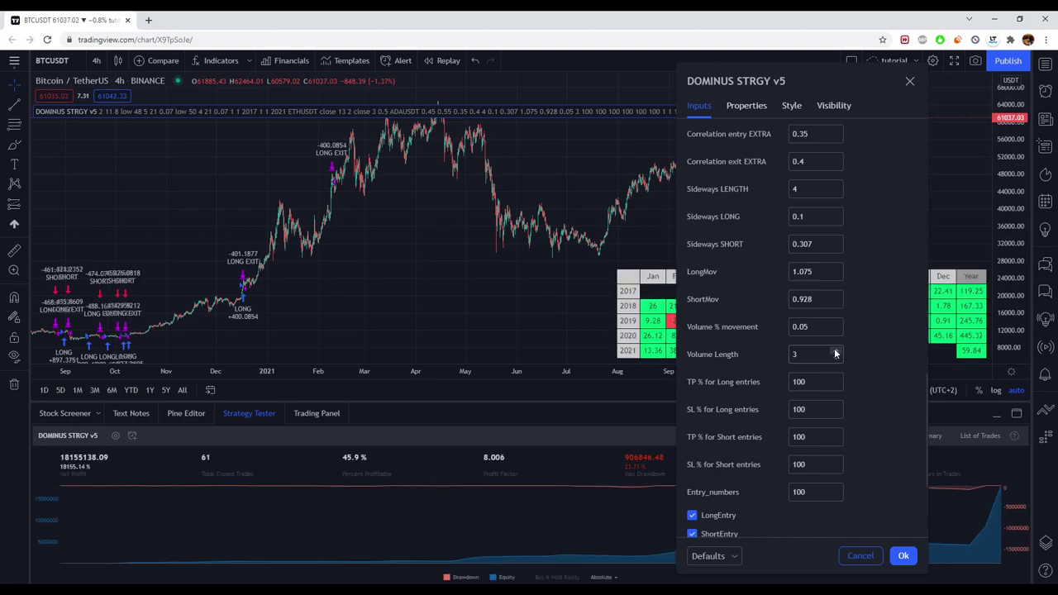
pyautogui.click(835, 351)
pyautogui.click(835, 351)
pyautogui.click(834, 352)
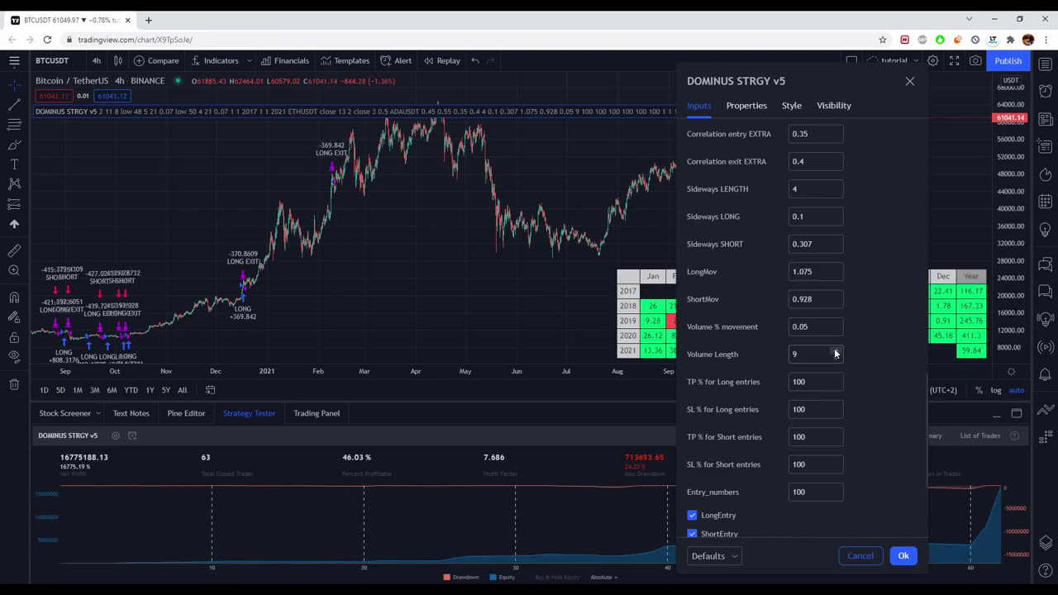
pyautogui.click(834, 351)
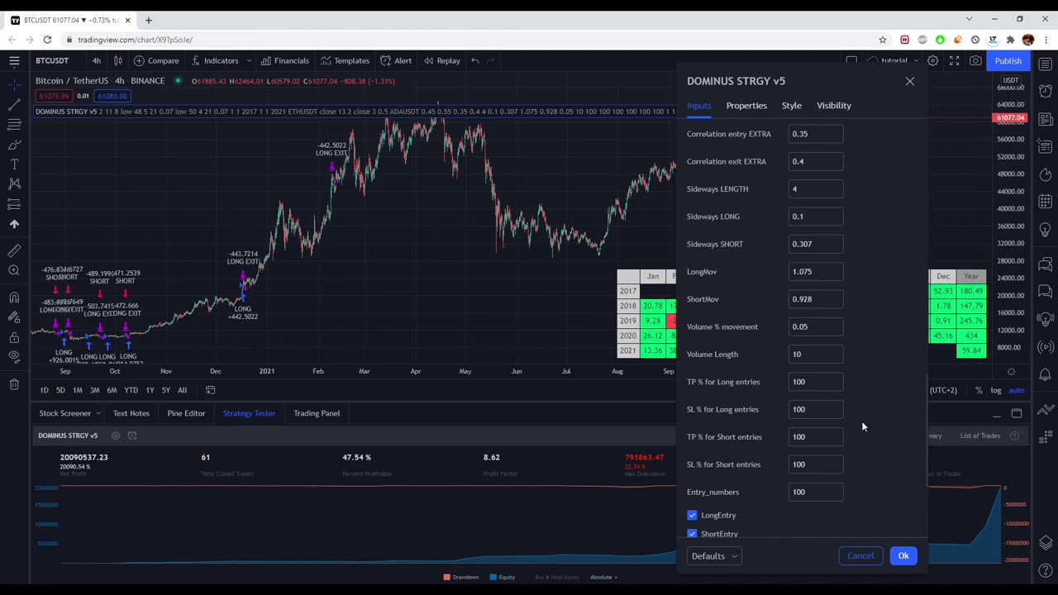
# Try a take profit of 20 in TP % for Long entries.
pyautogui.click(817, 383)
pyautogui.press('BackSpace')
pyautogui.press('BackSpace')
pyautogui.press('BackSpace')
pyautogui.write('20')
pyautogui.press('Tab')
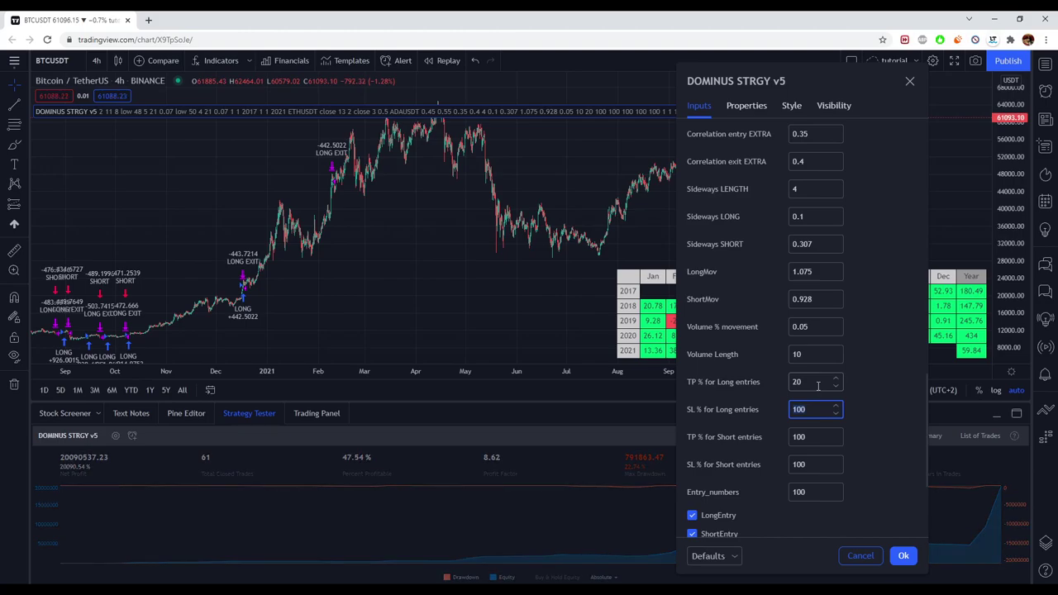
# Try TP % for Long entries at 10, and set it to 30 instead.
pyautogui.click(817, 385)
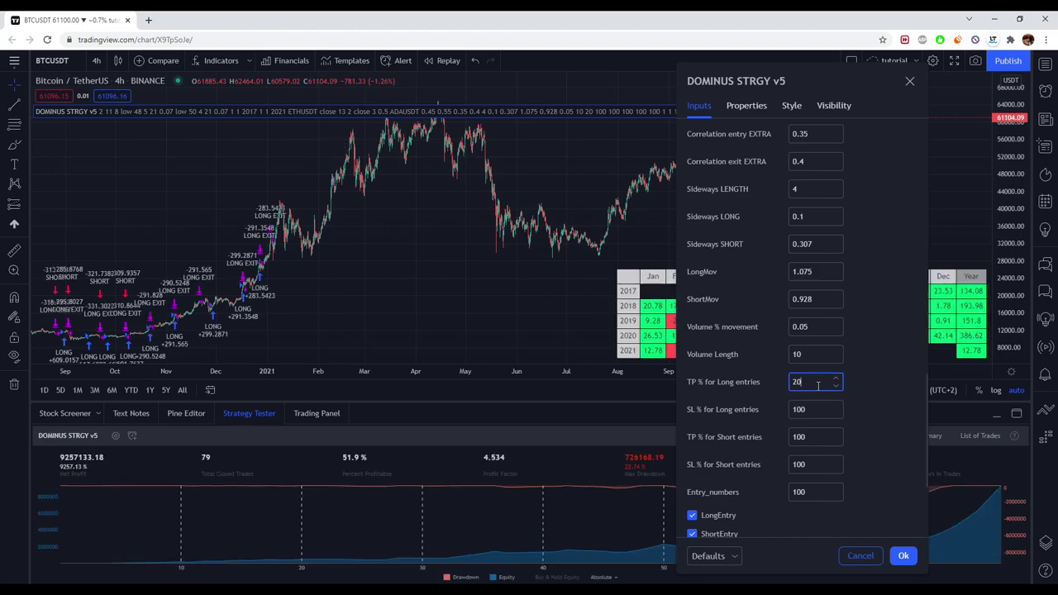
pyautogui.press('BackSpace')
pyautogui.press('BackSpace')
pyautogui.write('10')
pyautogui.press('Tab')
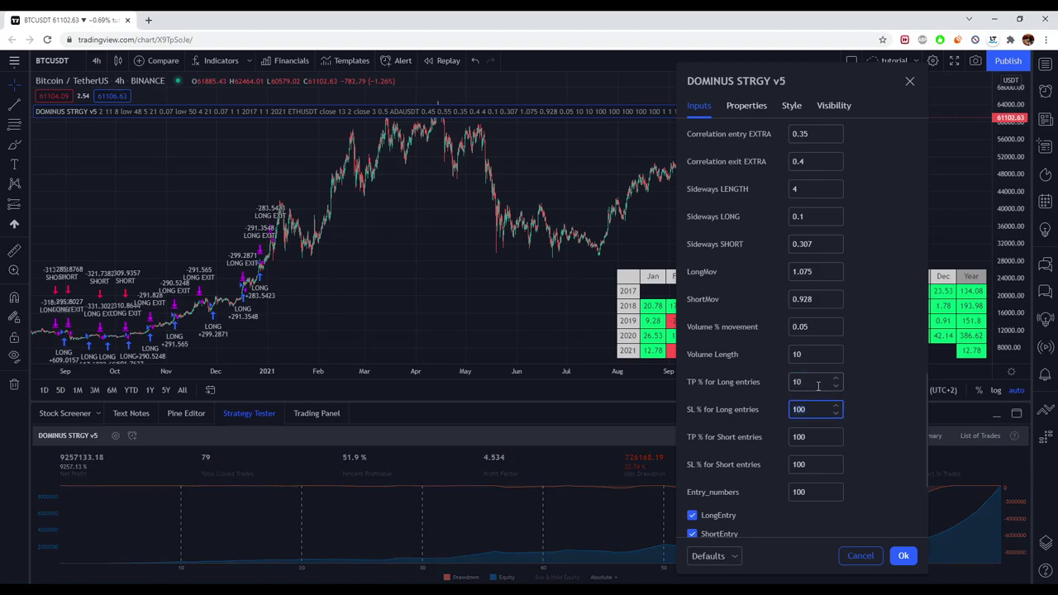
pyautogui.write('30')
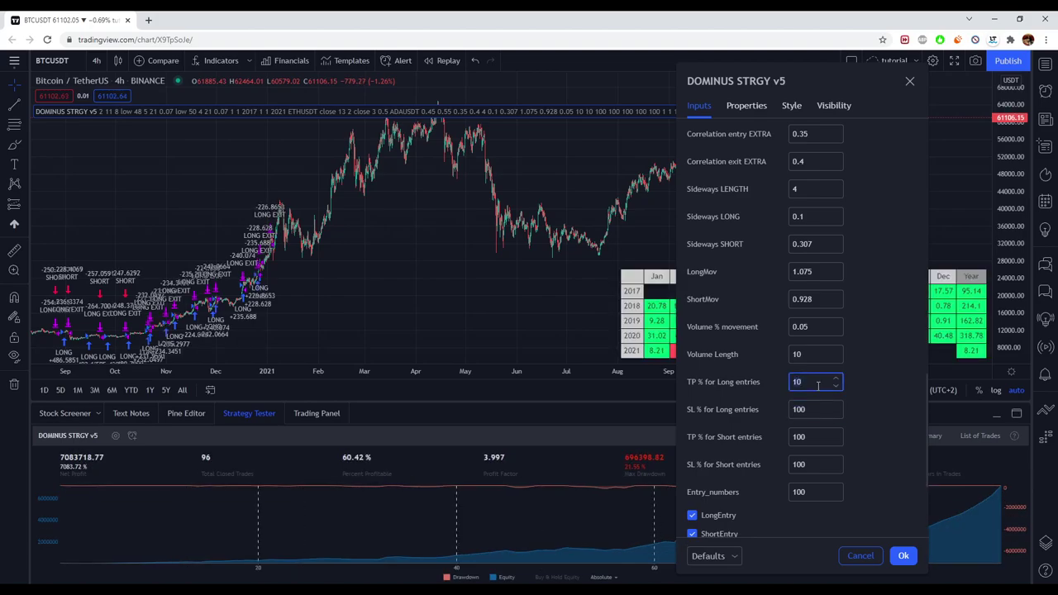
pyautogui.press('Tab')
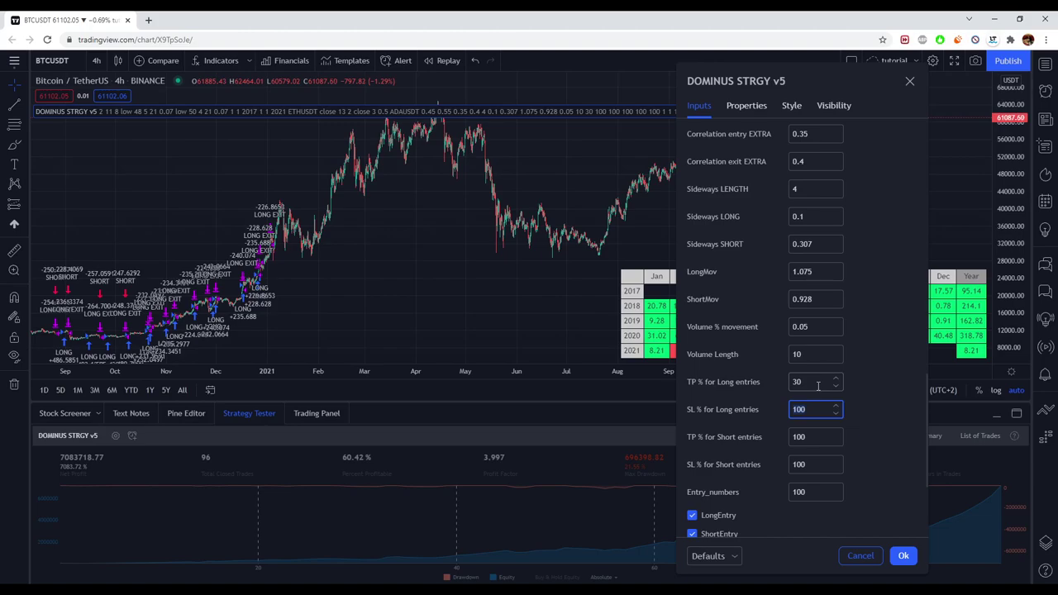
# Try TP % for Long entries at 40, and set it to 20 instead.
pyautogui.click(817, 384)
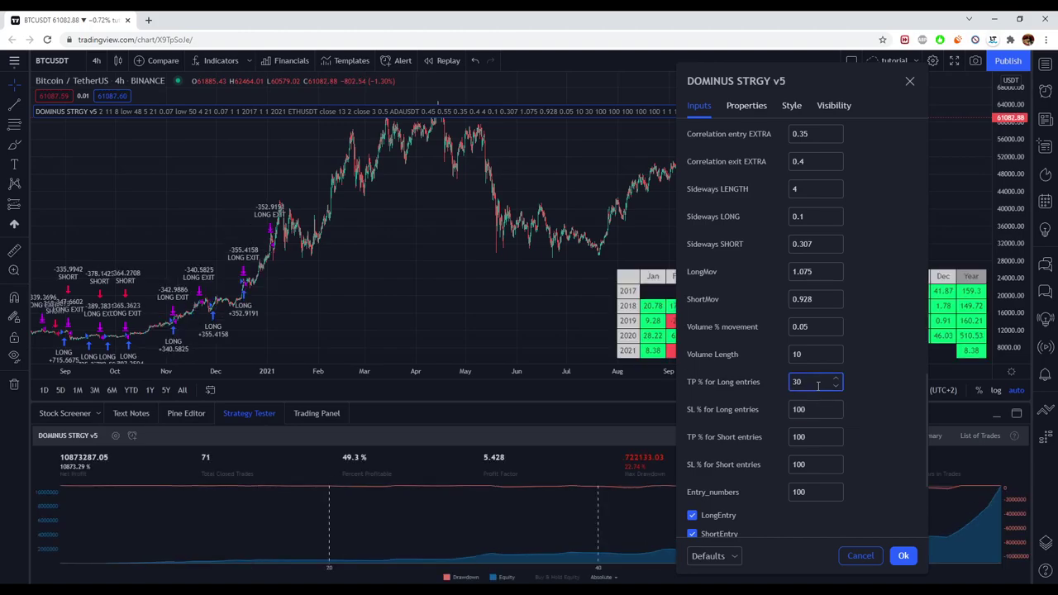
pyautogui.press('BackSpace')
pyautogui.press('BackSpace')
pyautogui.write('40')
pyautogui.press('Tab')
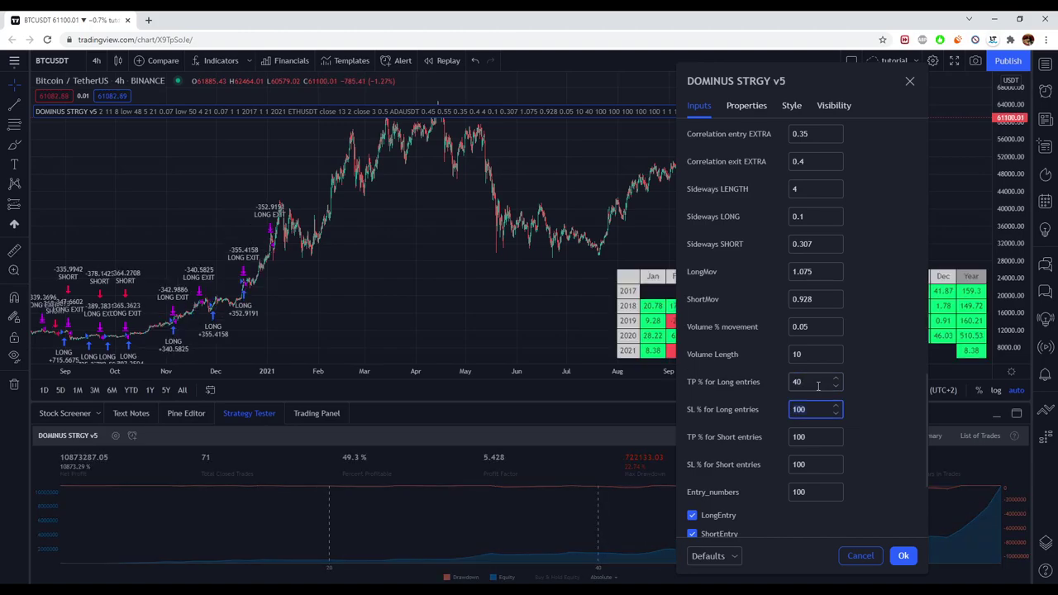
pyautogui.click(817, 384)
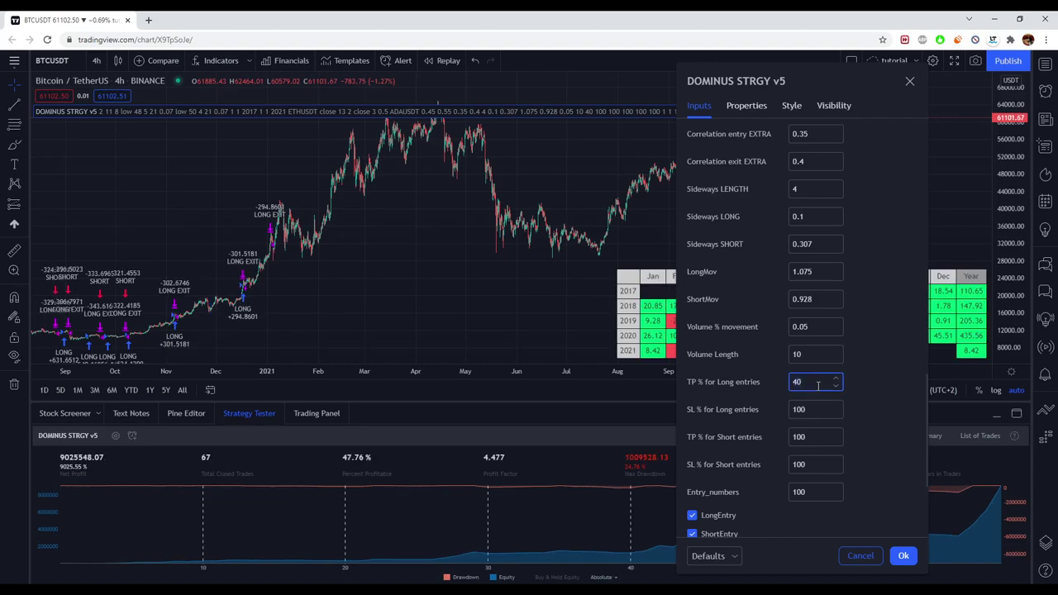
pyautogui.write('20')
pyautogui.press('Tab')
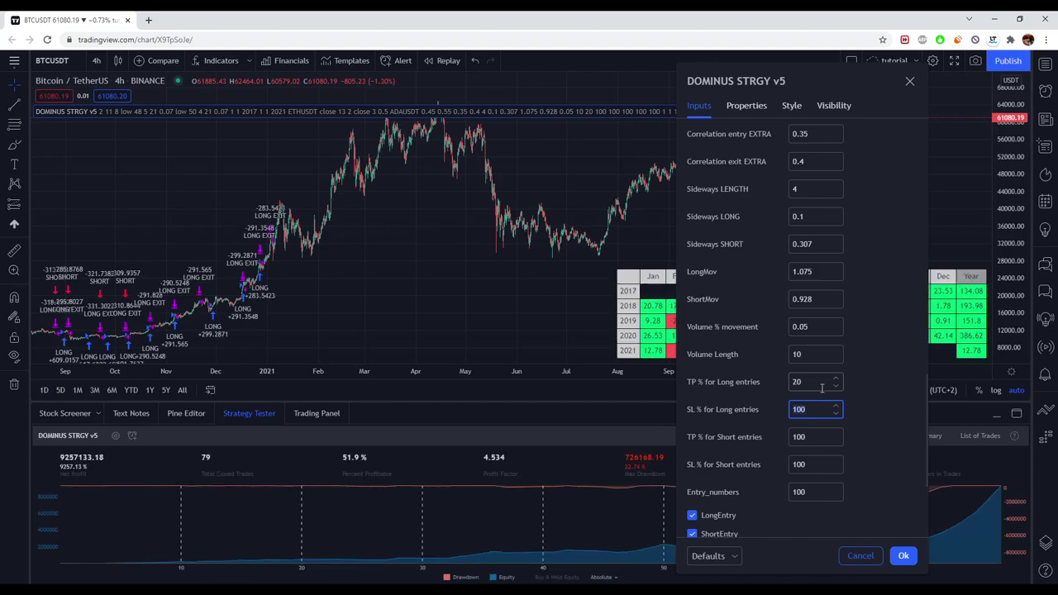
# Try SL % for Long entries at 10, with TP % for Short entries at 5 and SL % for Short entries at 3.
pyautogui.write('10')
pyautogui.press('Tab')
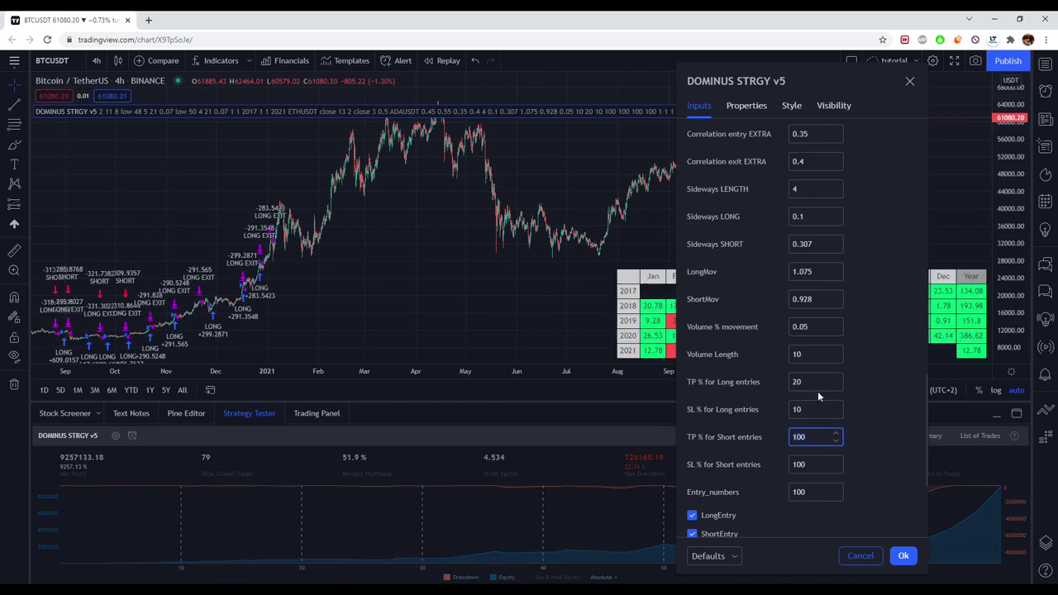
pyautogui.write('5')
pyautogui.press('Tab')
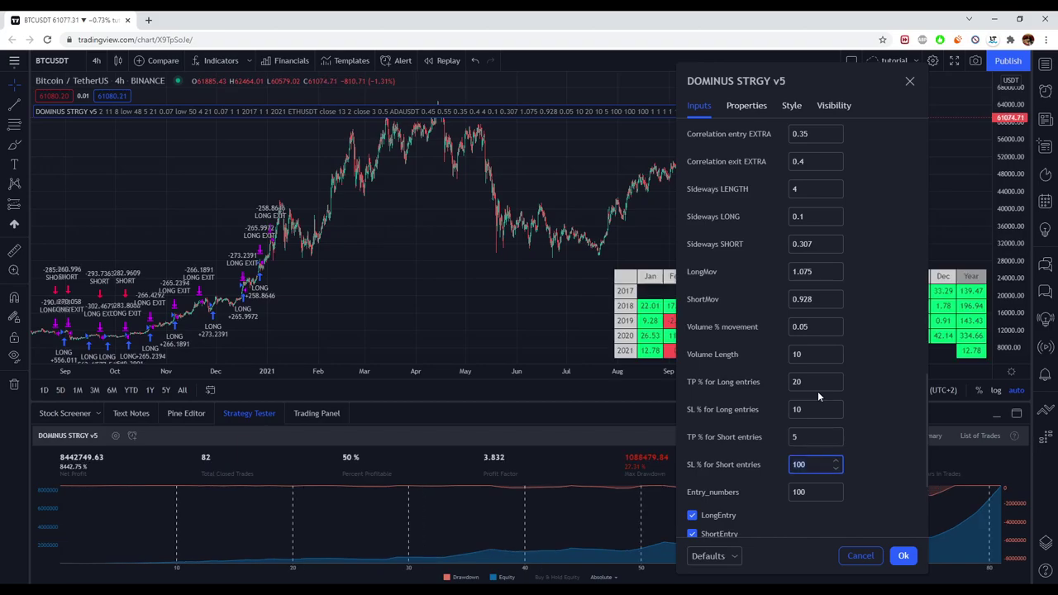
pyautogui.write('3')
pyautogui.press('Tab')
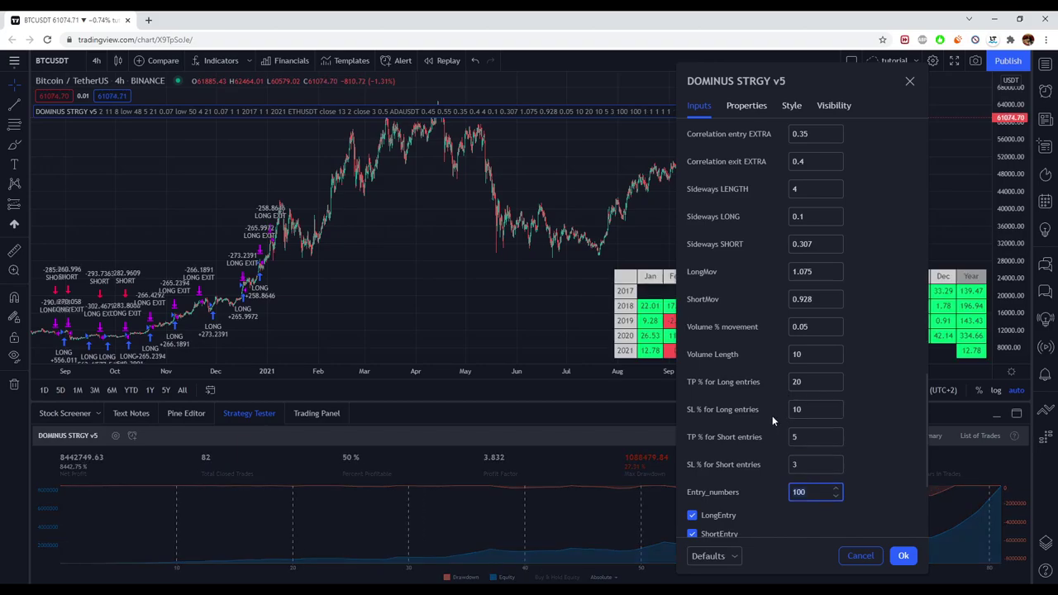
# Set both TP % and SL % for Short entries back to 100.
pyautogui.click(805, 441)
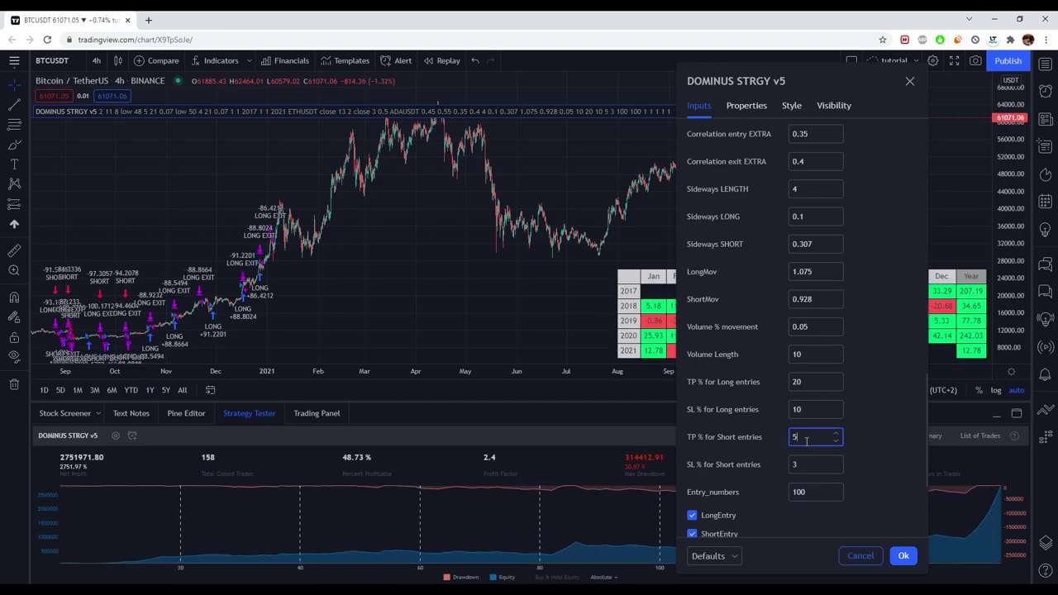
pyautogui.press('BackSpace')
pyautogui.write('100')
pyautogui.click(805, 461)
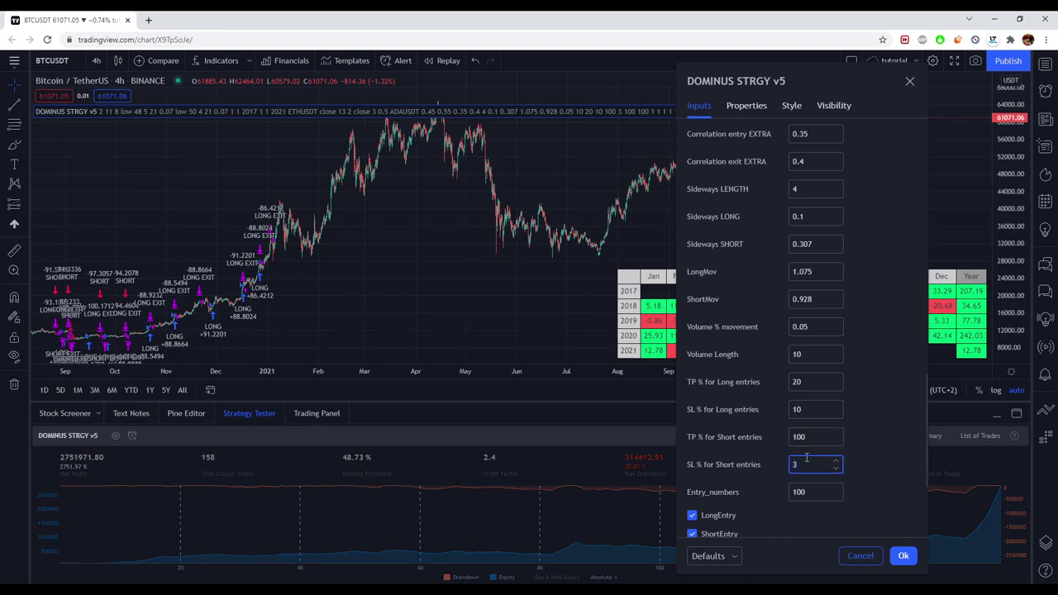
pyautogui.press('BackSpace')
pyautogui.write('100')
pyautogui.press('Tab')
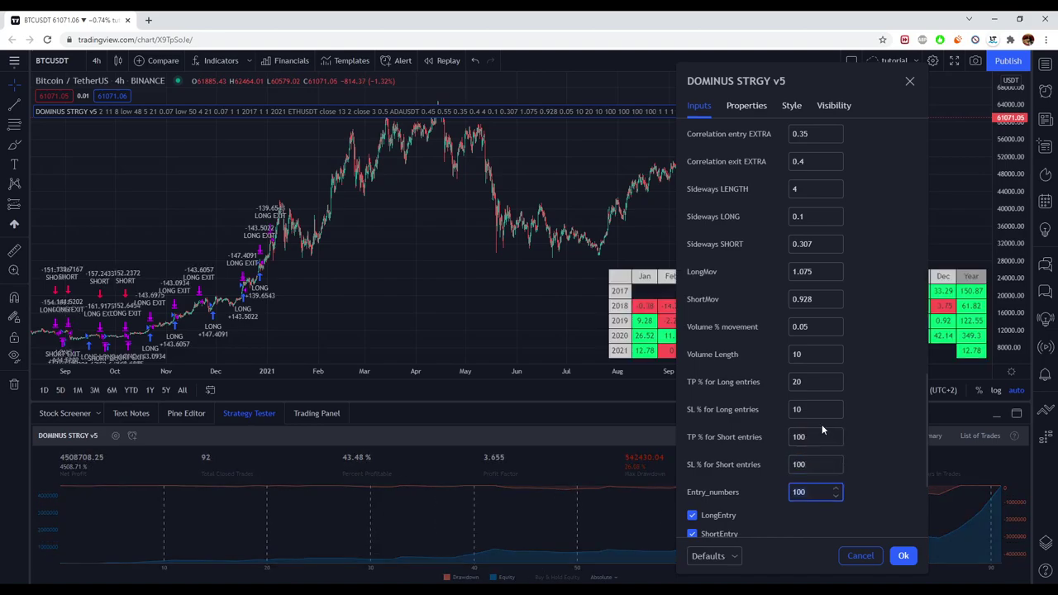
# Set both TP % and SL % for Long entries to 100.
pyautogui.click(808, 384)
pyautogui.press('BackSpace')
pyautogui.press('BackSpace')
pyautogui.write('100')
pyautogui.press('Tab')
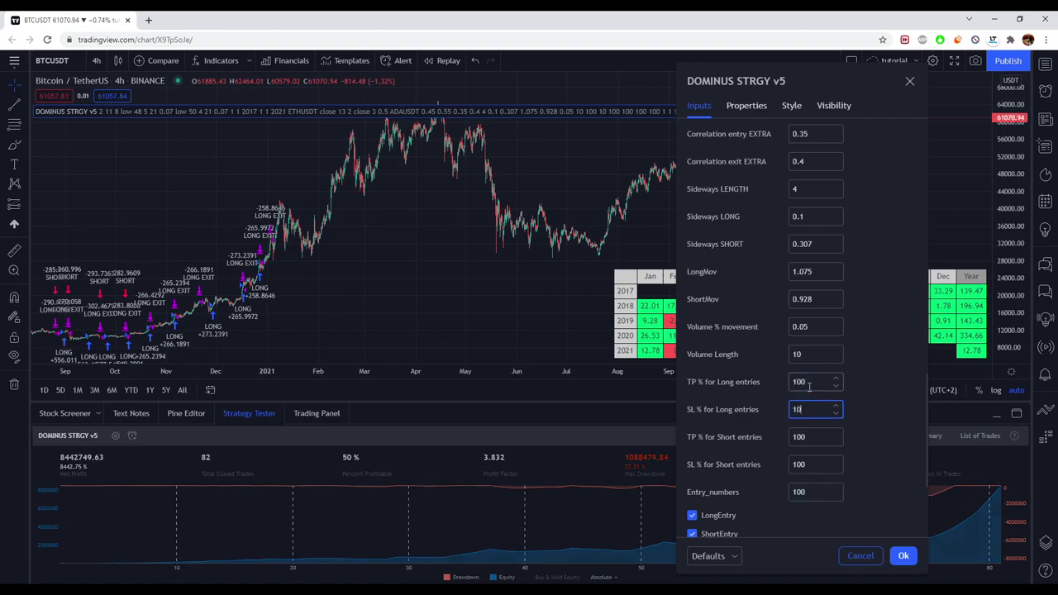
pyautogui.press('Tab')
# Try the Tplong input at 0.3 and at 0.2.
pyautogui.scroll(-2, 809, 386)
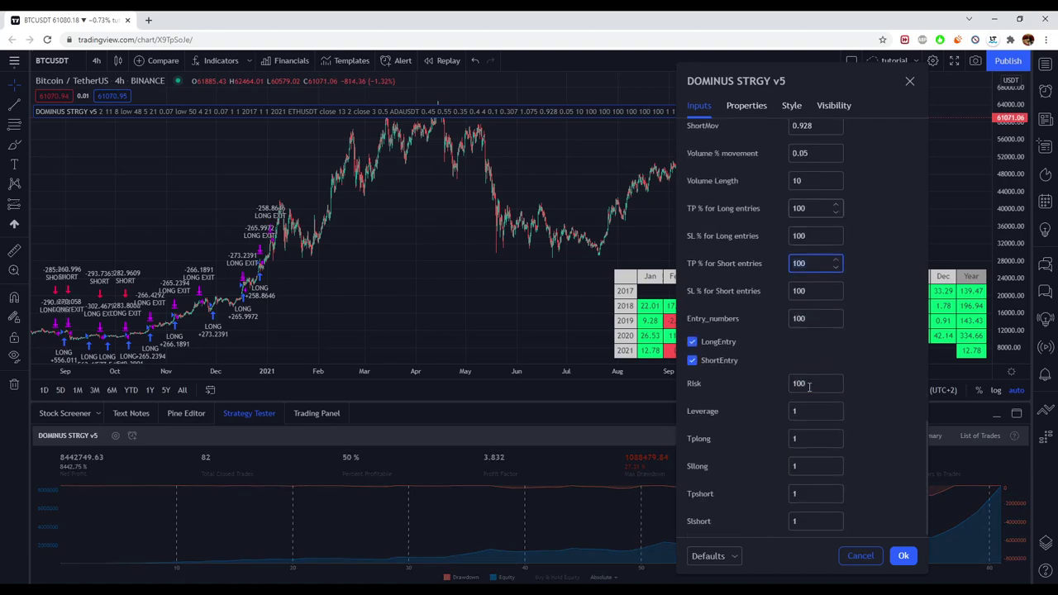
pyautogui.click(805, 431)
pyautogui.press('BackSpace')
pyautogui.write('0.3')
pyautogui.press('Tab')
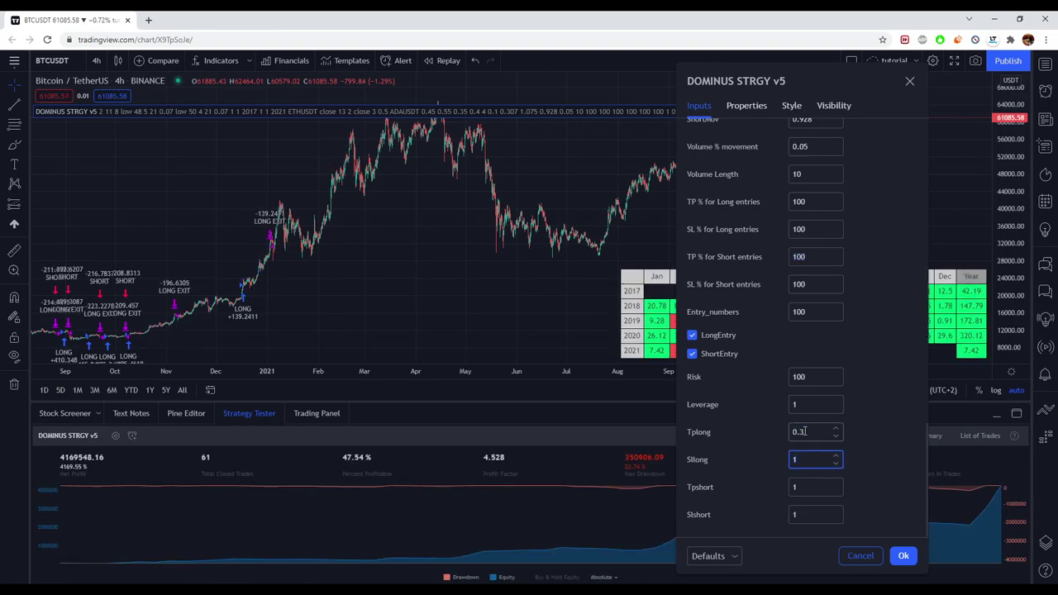
pyautogui.click(815, 433)
pyautogui.press('BackSpace')
pyautogui.write('2')
pyautogui.press('Tab')
# Set Tplong back to 1 and apply the strategy inputs.
pyautogui.click(814, 434)
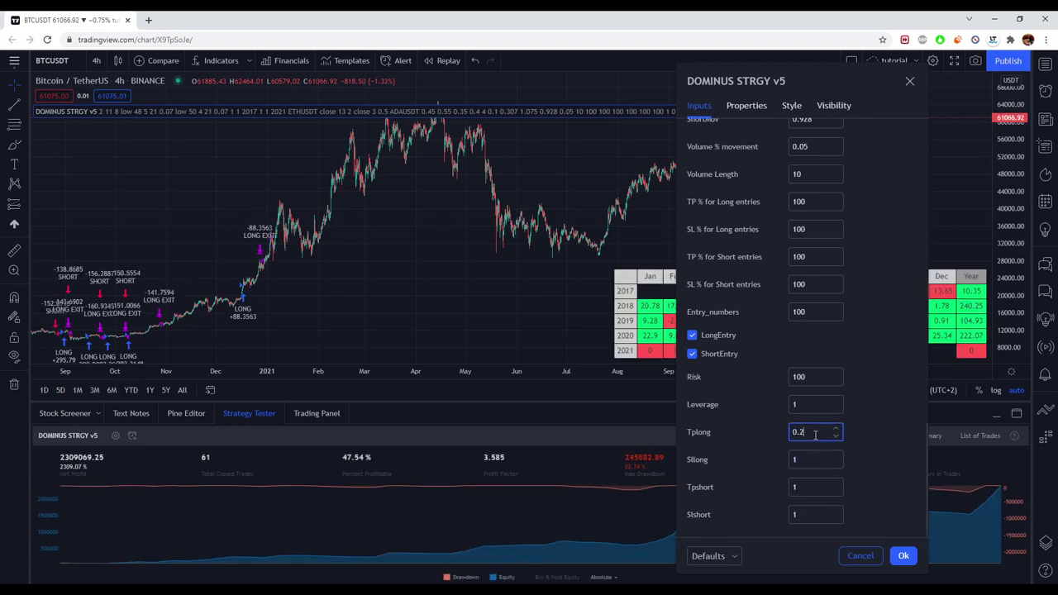
pyautogui.press('BackSpace')
pyautogui.press('BackSpace')
pyautogui.press('Tab')
pyautogui.click(814, 434)
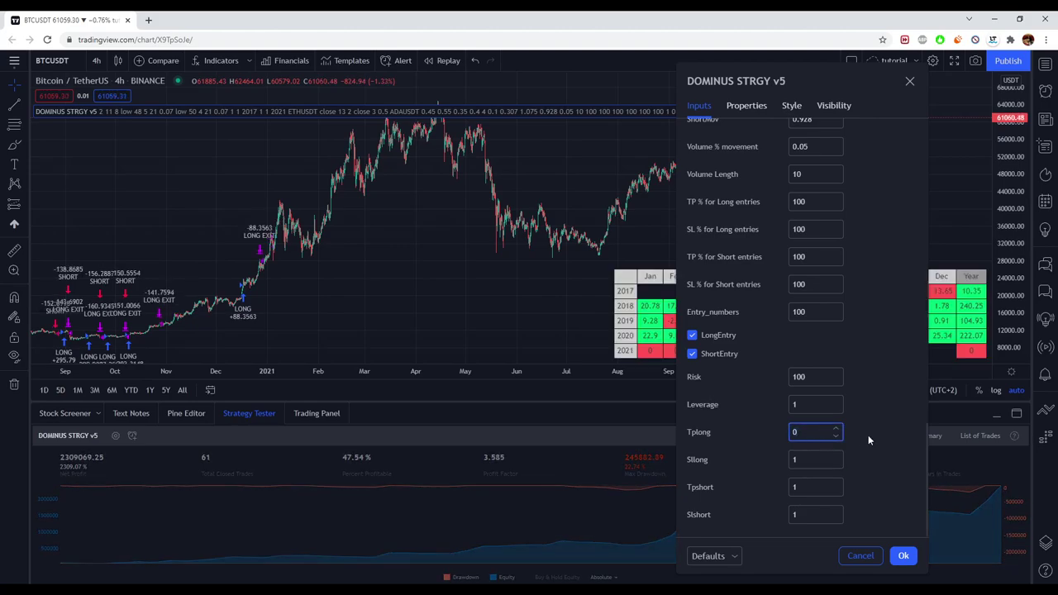
pyautogui.write('1')
pyautogui.press('Tab')
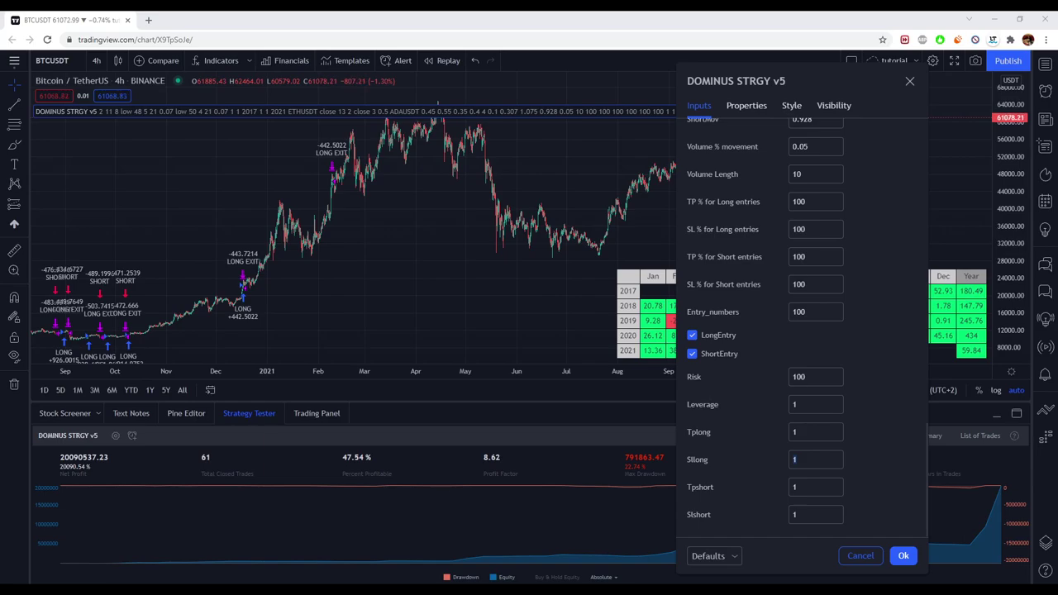
pyautogui.click(795, 459)
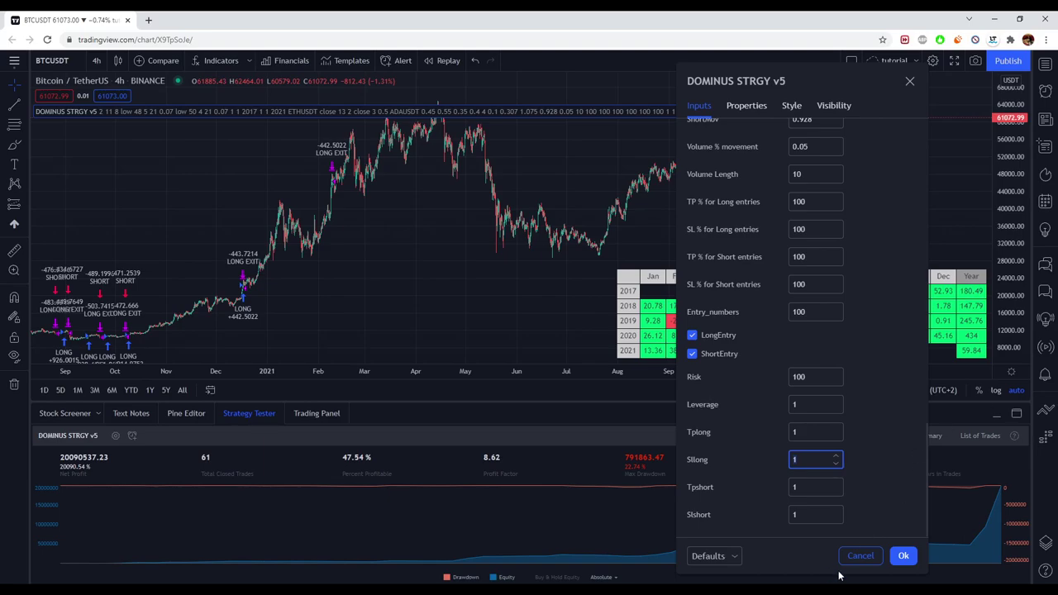
pyautogui.click(904, 556)
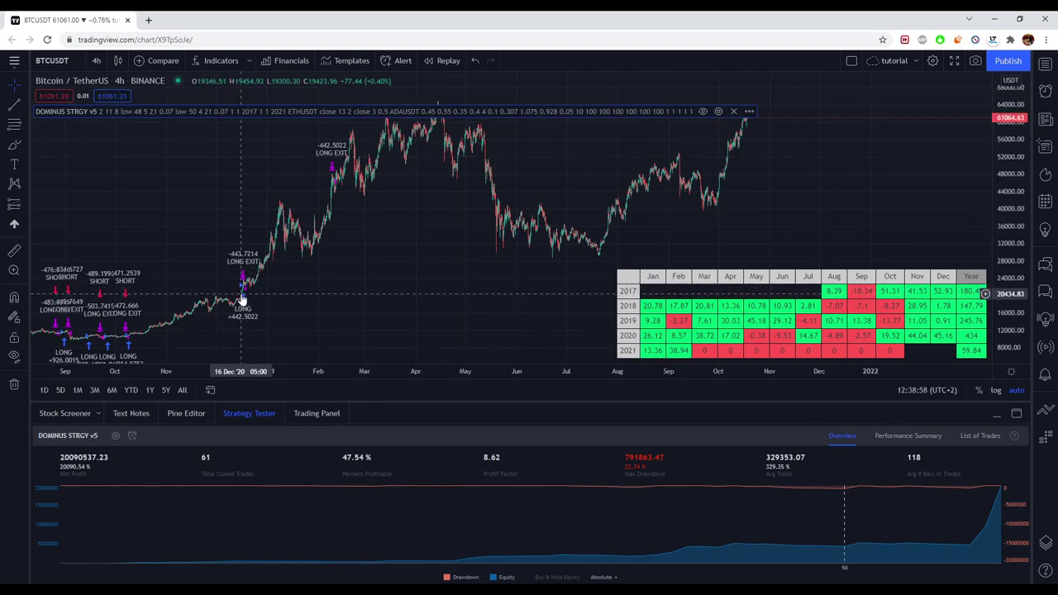
# Reopen the strategy's inputs and set the backtest end date to day 10, month 12, year 2020.
pyautogui.click(718, 110)
pyautogui.scroll(-10, 517, 327)
pyautogui.scroll(-3, 517, 327)
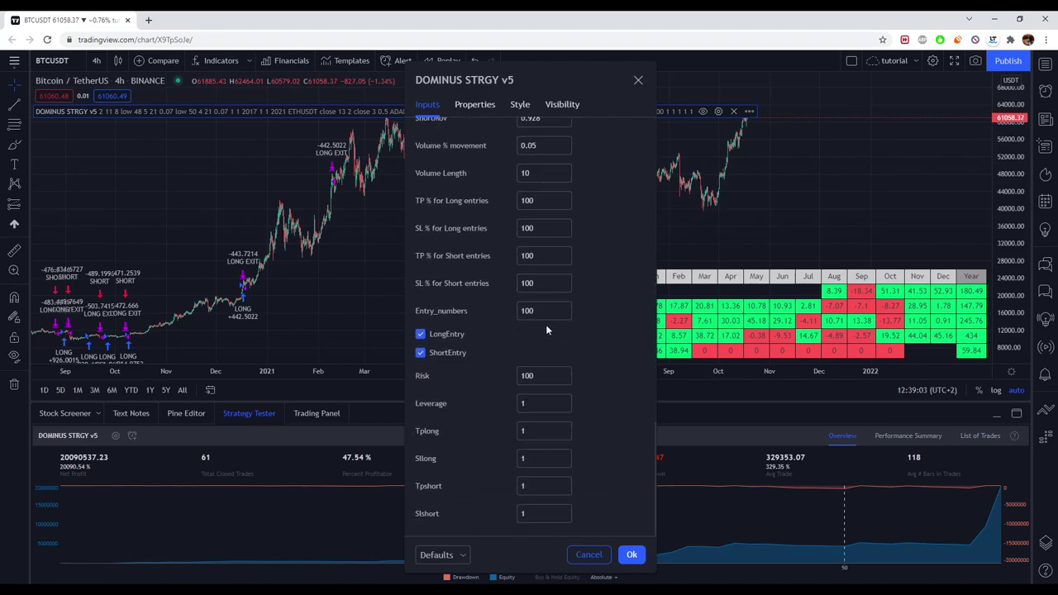
pyautogui.scroll(10, 559, 349)
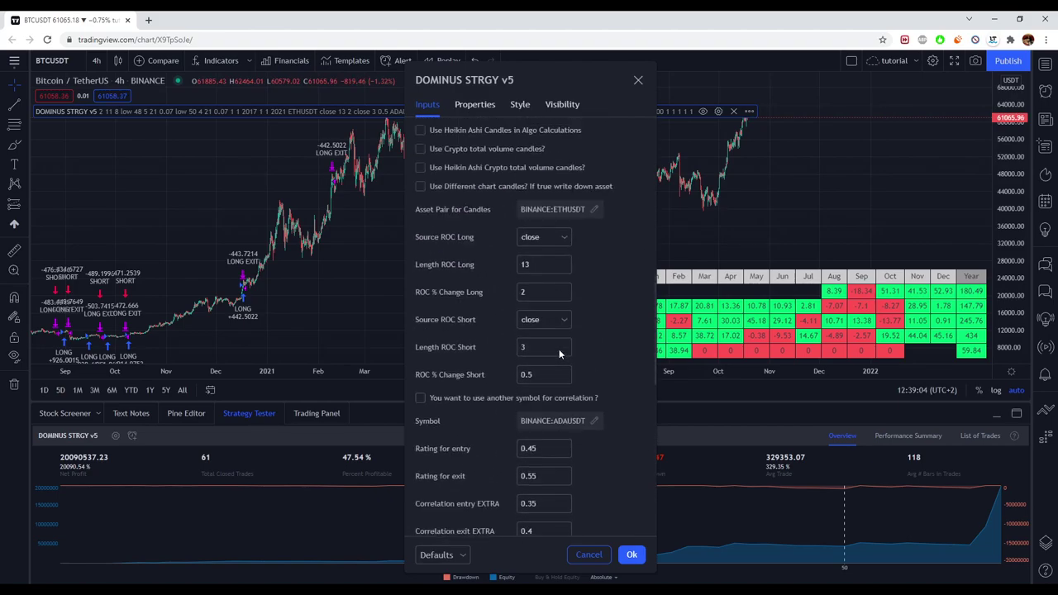
pyautogui.scroll(6, 579, 351)
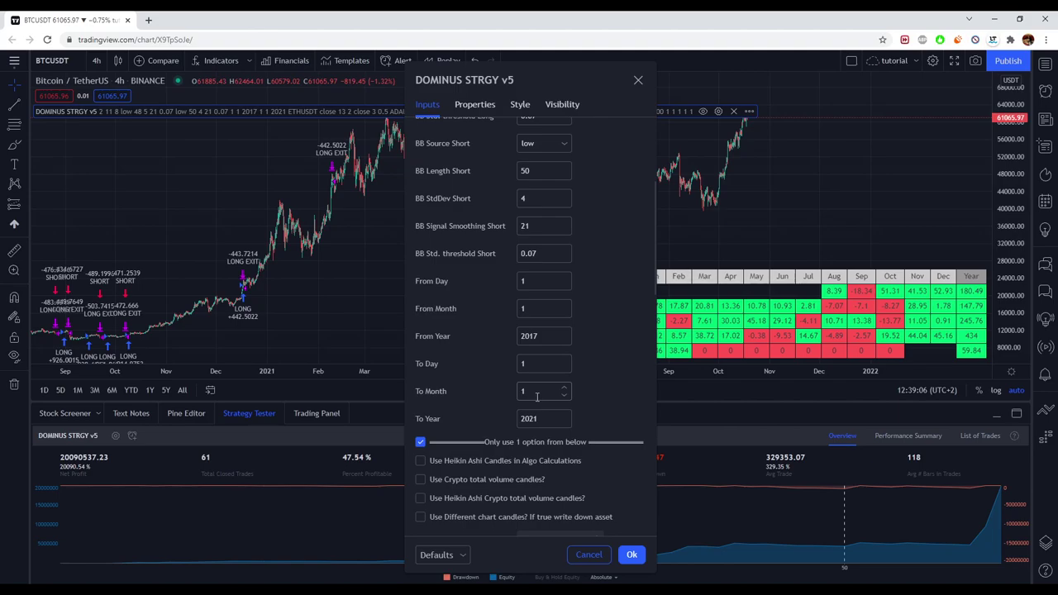
pyautogui.click(543, 364)
pyautogui.write('0')
pyautogui.press('Tab')
pyautogui.write('12')
pyautogui.press('Tab')
pyautogui.write('202')
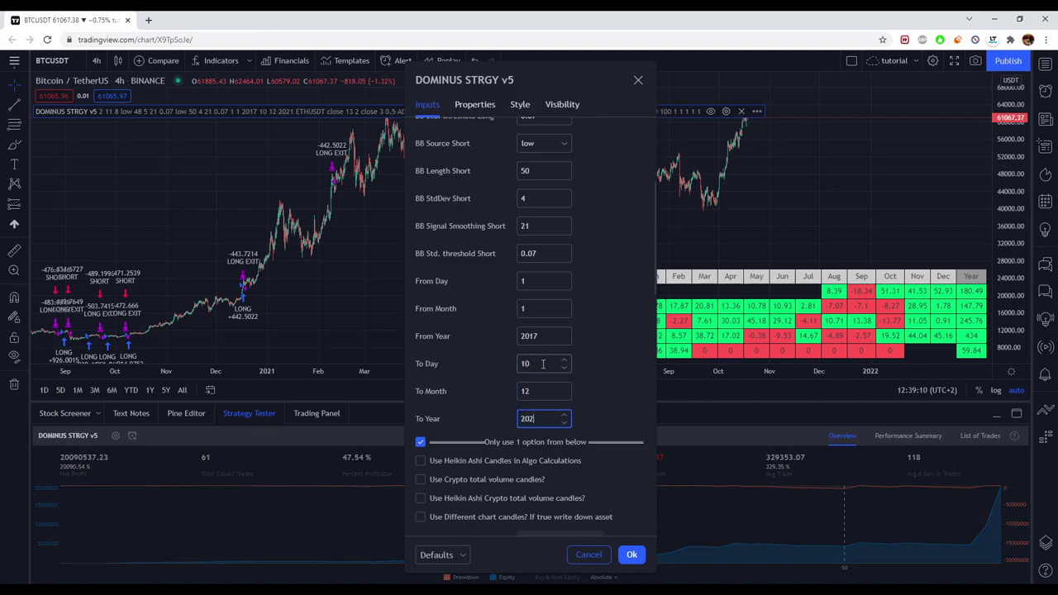
pyautogui.write('0')
pyautogui.press('Tab')
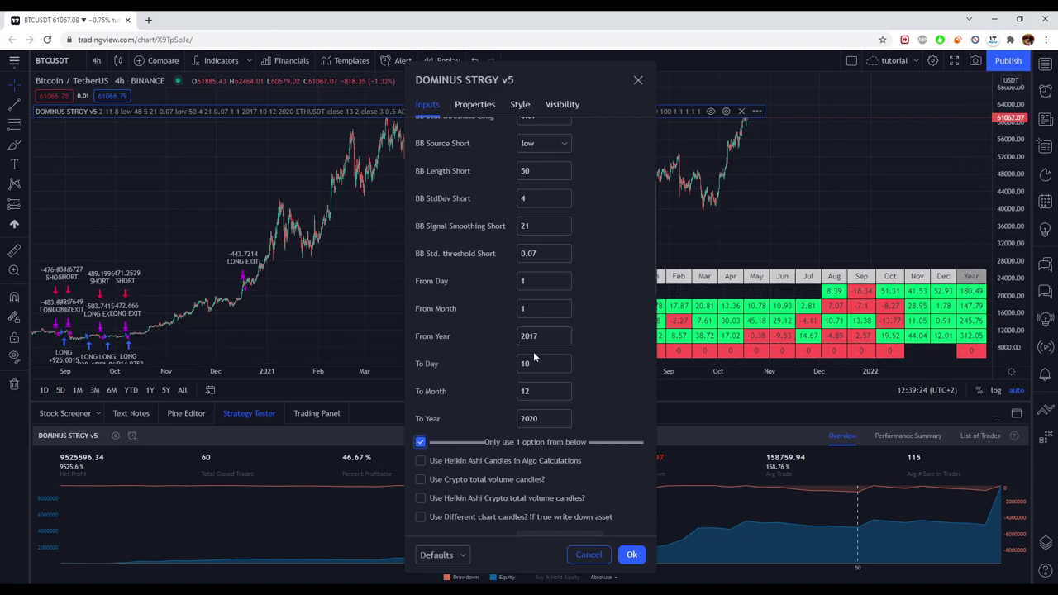
# Set the backtest's From Year to 2020.
pyautogui.click(529, 280)
pyautogui.press('Tab')
pyautogui.press('Tab')
pyautogui.write('2020')
pyautogui.press('Tab')
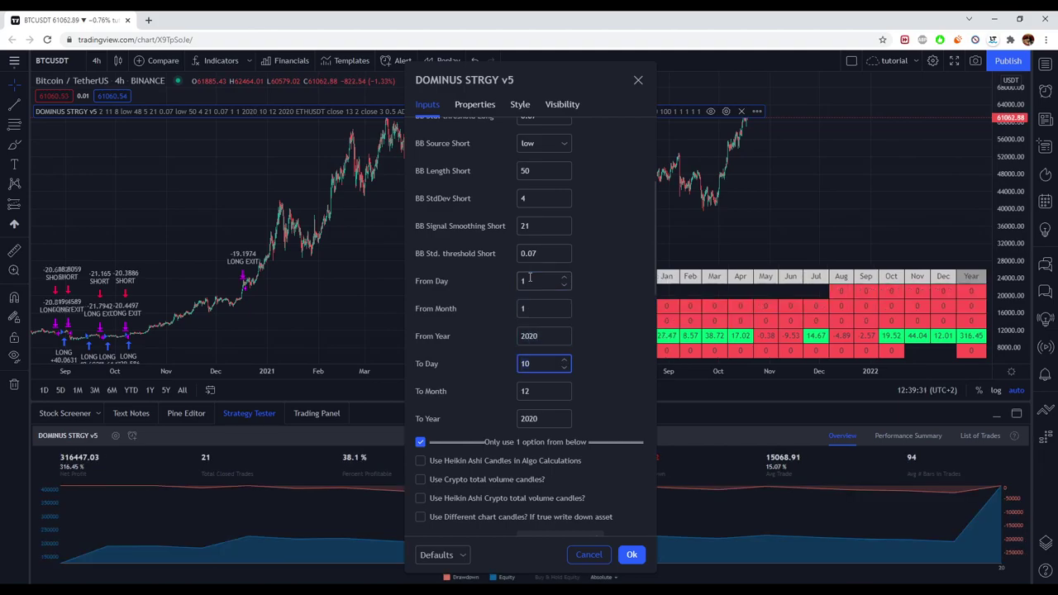
# Extend the backtest's end date by setting To Day to 31 and To Year to 2021.
pyautogui.press('BackSpace')
pyautogui.write('31')
pyautogui.press('Tab')
pyautogui.click(566, 415)
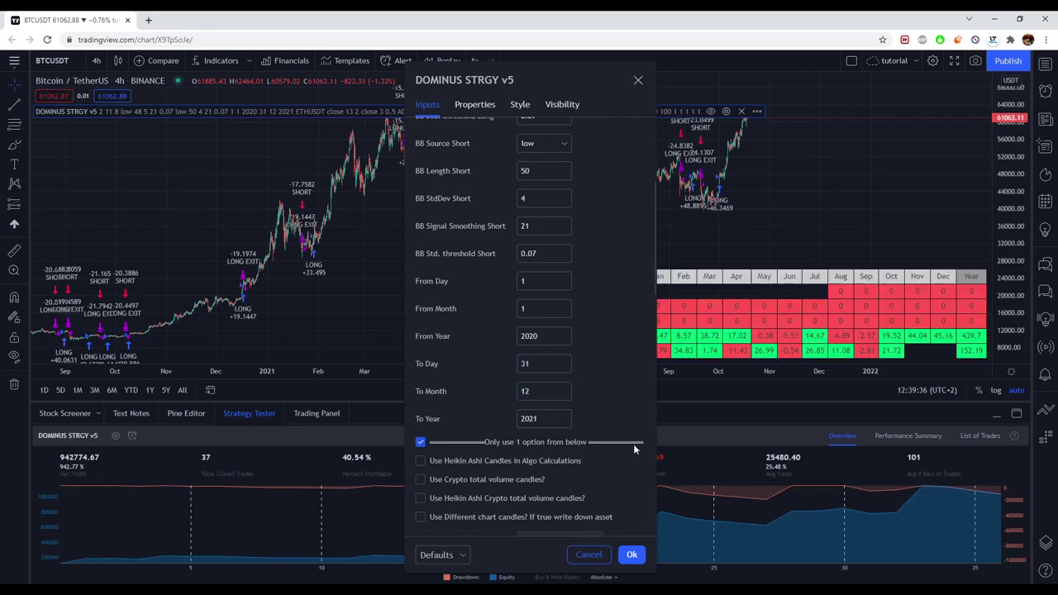
# Set the backtest's From Month to 12 and apply the strategy inputs.
pyautogui.click(538, 308)
pyautogui.write('2')
pyautogui.press('Tab')
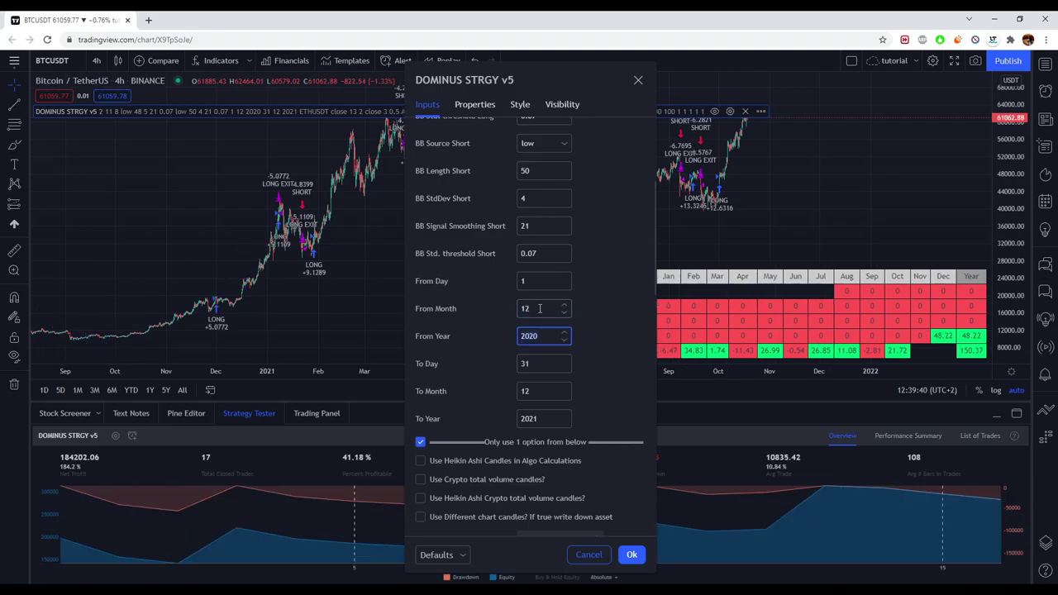
pyautogui.click(632, 555)
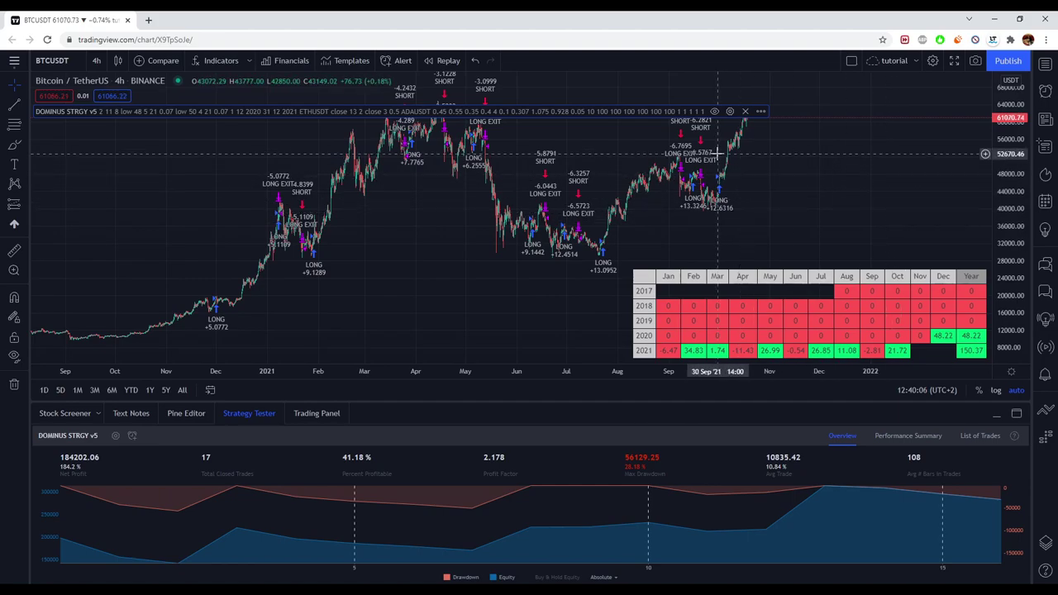
# Review the strategy's input values, from the date range to the take-profit and stop-loss settings, and close the settings.
pyautogui.click(730, 111)
pyautogui.scroll(-10, 595, 270)
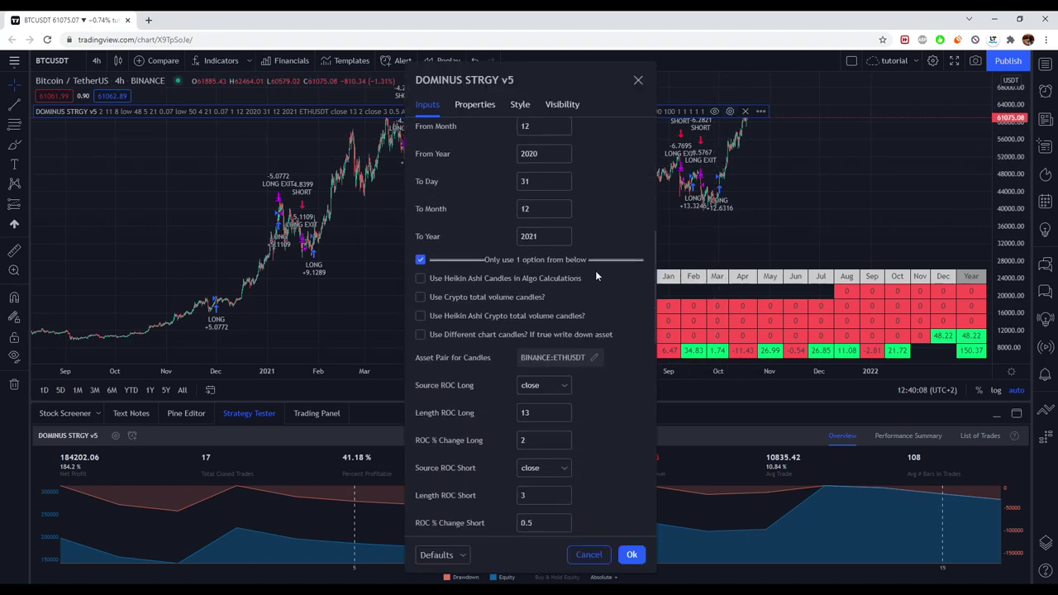
pyautogui.scroll(-2, 595, 270)
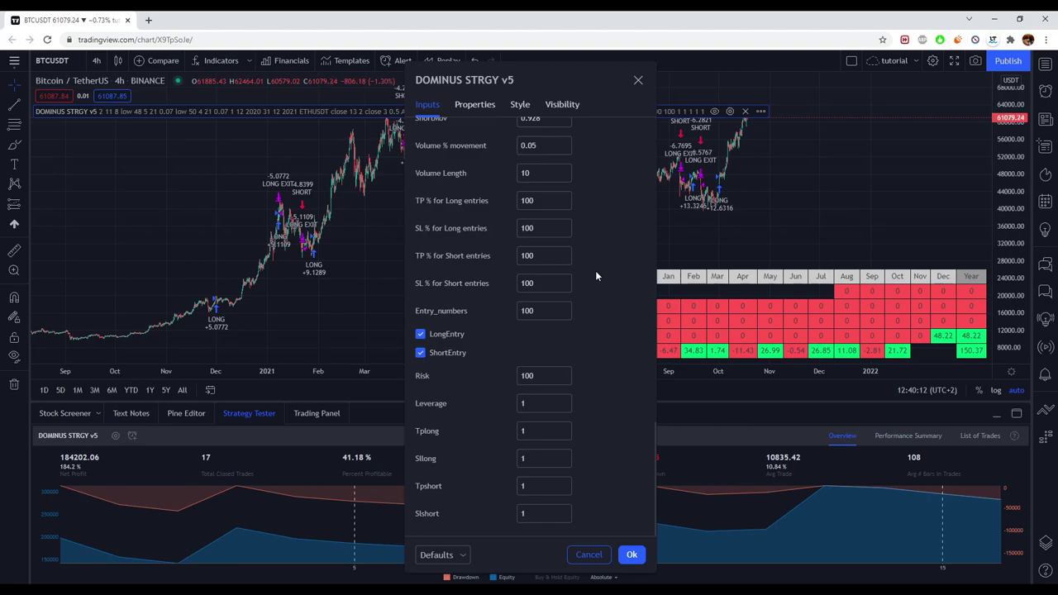
pyautogui.scroll(4, 595, 270)
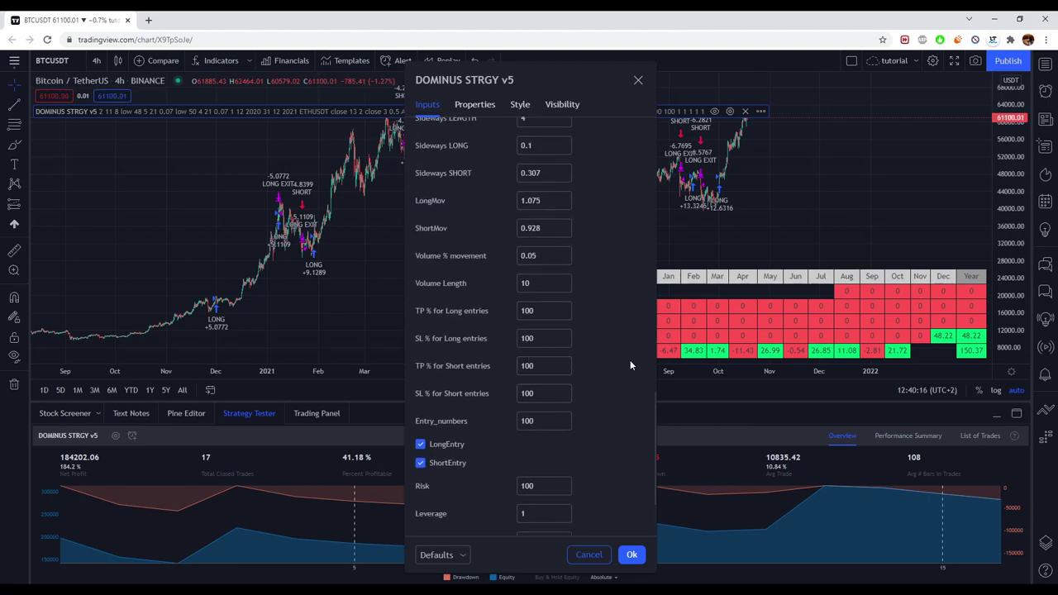
pyautogui.scroll(-4, 629, 359)
pyautogui.scroll(10, 592, 337)
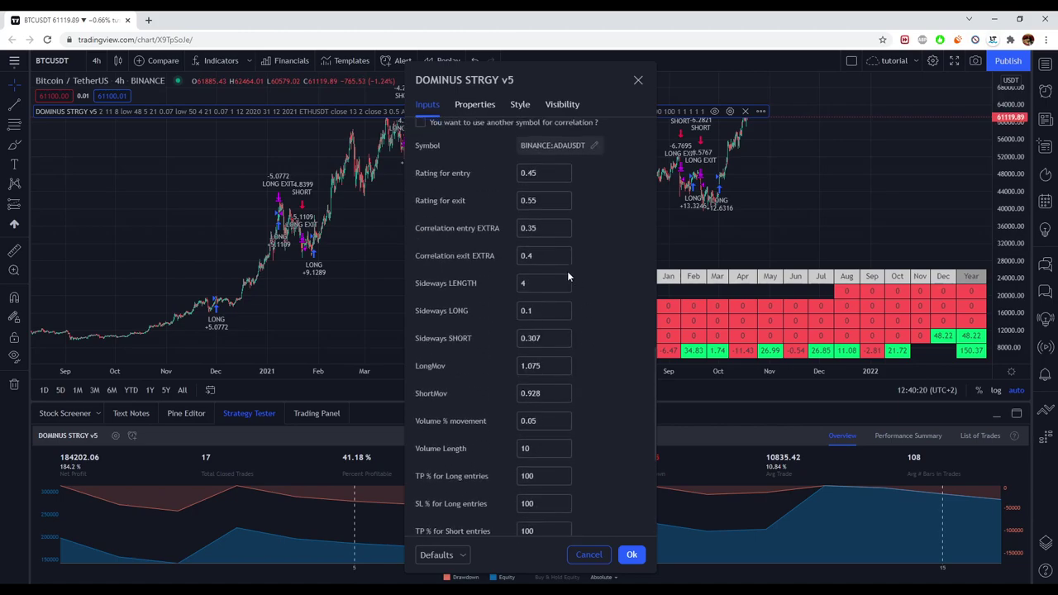
pyautogui.click(630, 555)
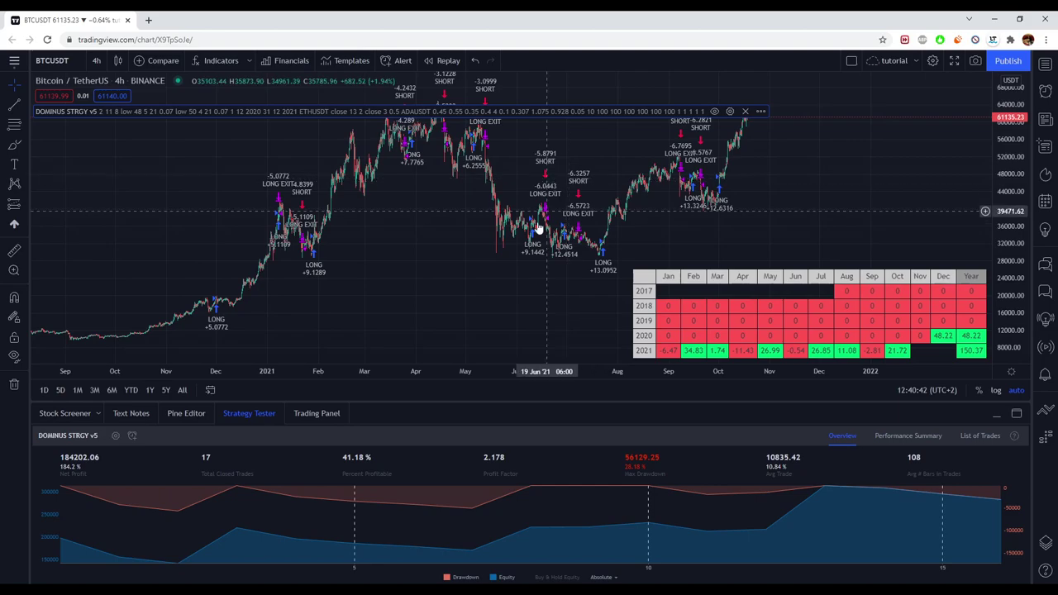
# Measure the price move on the chart from about 9 May 2021 to early June 2021, and clear the measurement.
pyautogui.moveTo(448, 202); pyautogui.dragTo(490, 202)
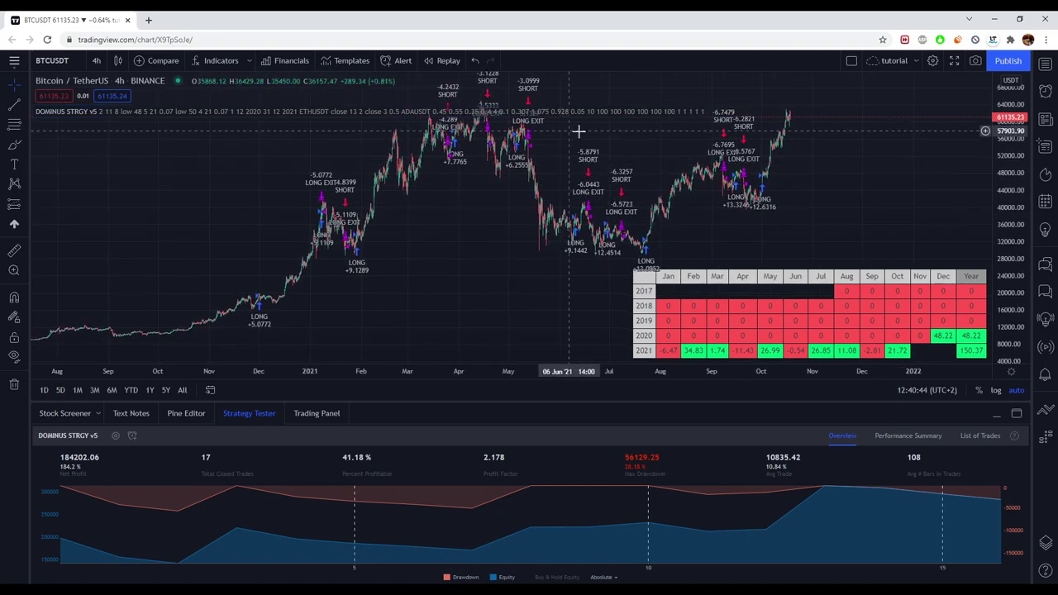
pyautogui.keyDown('shift'); pyautogui.click(523, 144); pyautogui.keyUp('shift')
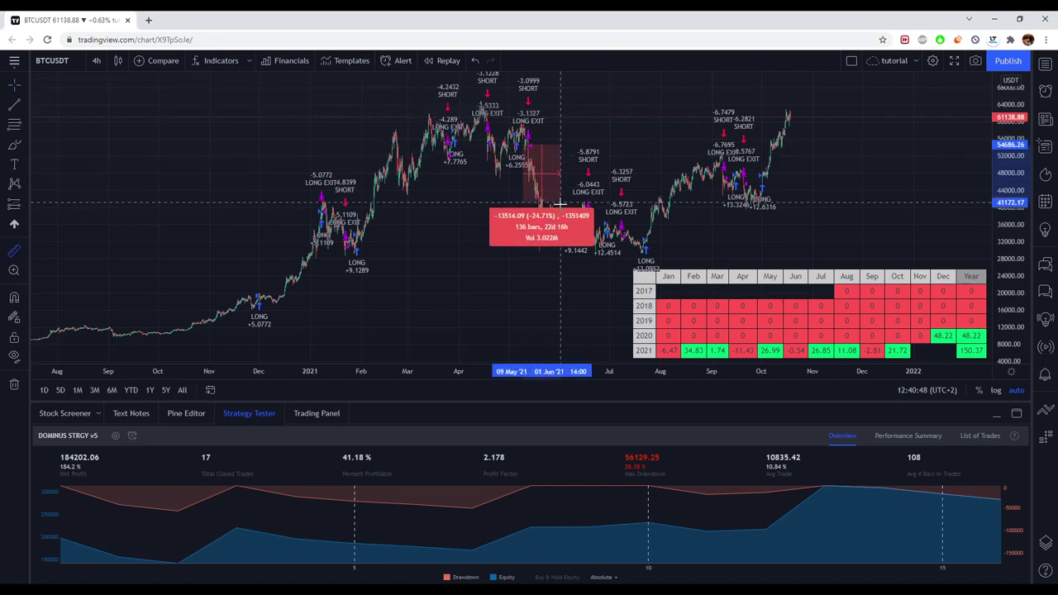
pyautogui.click(528, 213)
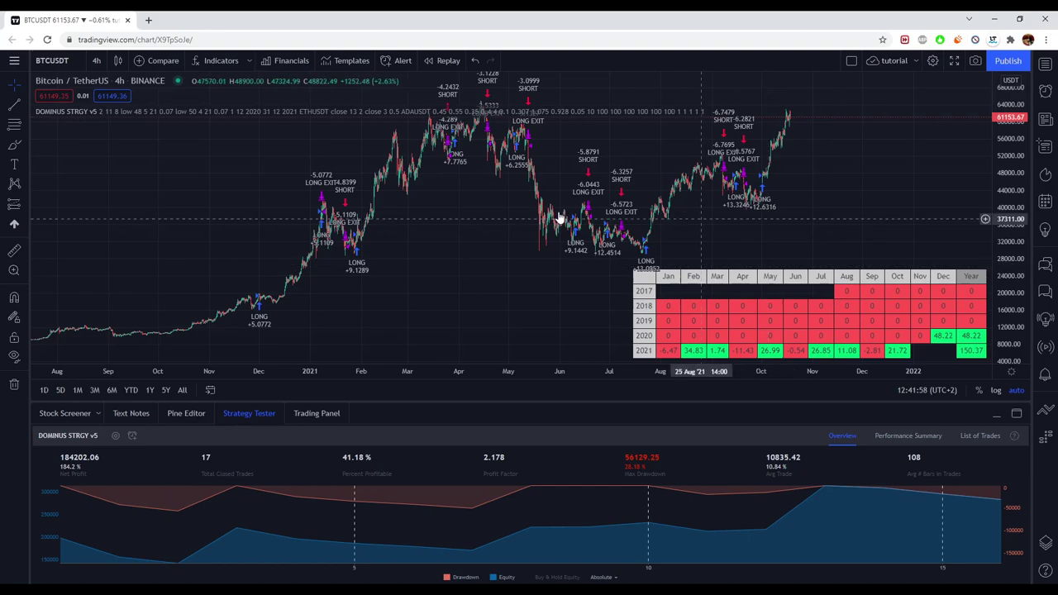
# Hide the DOMINUS STRGY v5 strategy to view the bare price chart, and show it again.
pyautogui.click(713, 110)
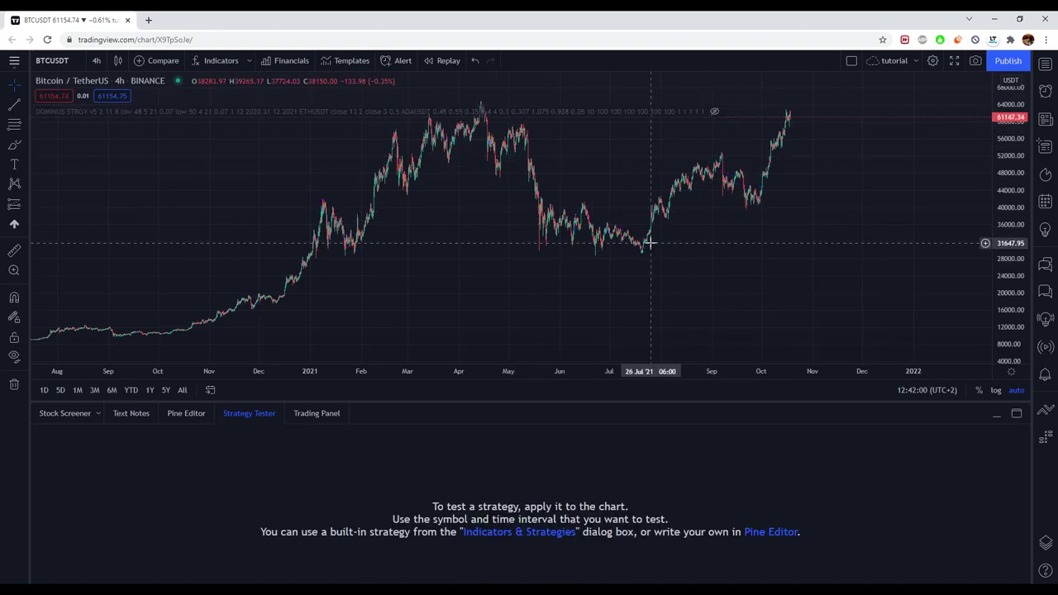
pyautogui.click(713, 111)
# Set the strategy's From Month to 1 and From Year to 2017, and apply the inputs.
pyautogui.click(729, 110)
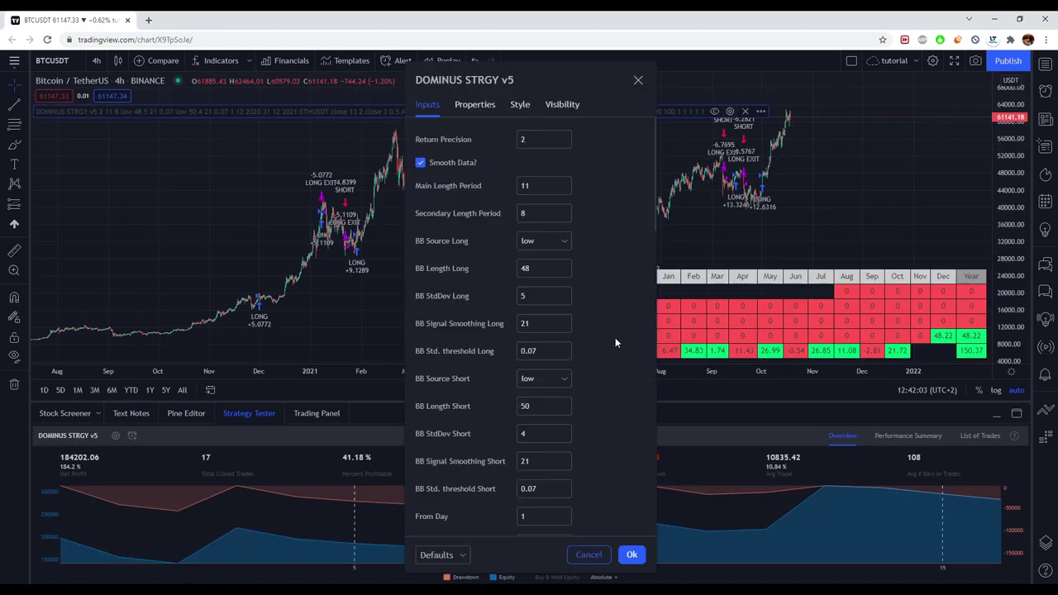
pyautogui.scroll(-3, 614, 337)
pyautogui.scroll(-2, 613, 338)
pyautogui.click(545, 213)
pyautogui.press('BackSpace')
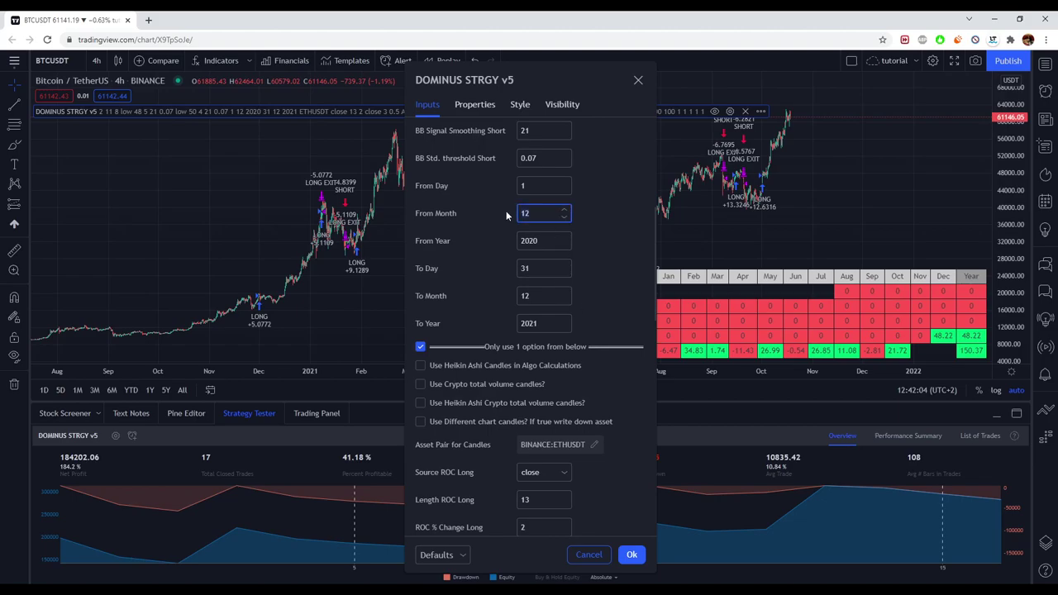
pyautogui.scroll(-3, 565, 241)
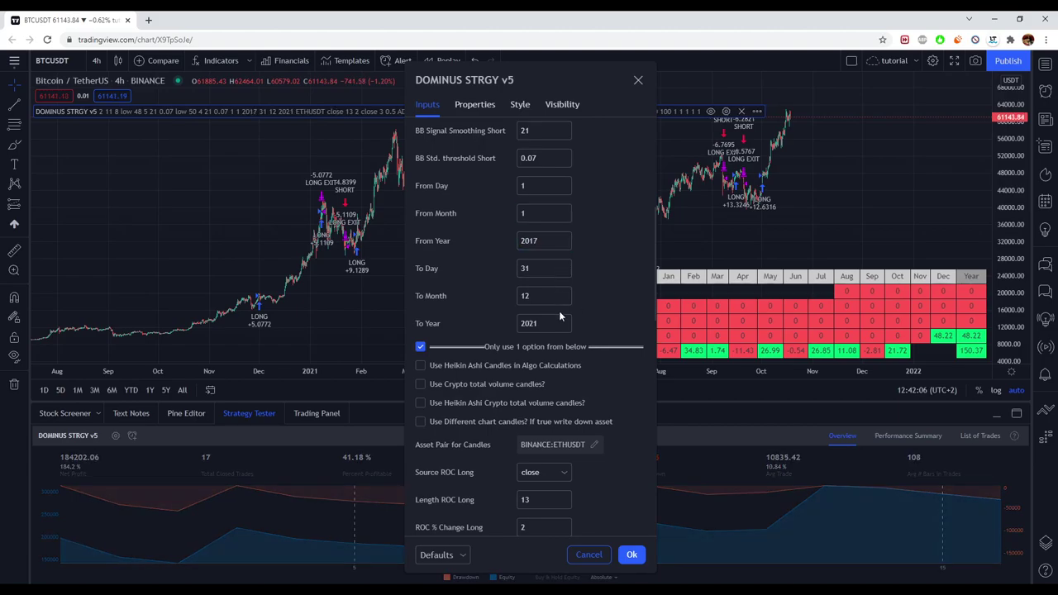
pyautogui.click(631, 555)
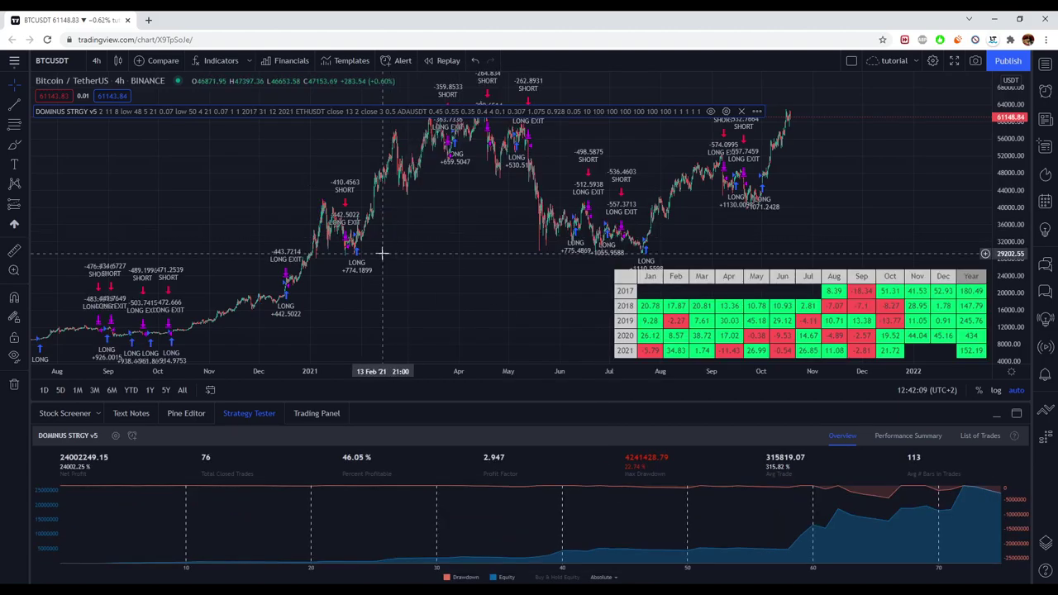
# Examine the full-period equity and drawdown curves enlarged, and bring the price chart back alongside the strategy results.
pyautogui.doubleClick(533, 408)
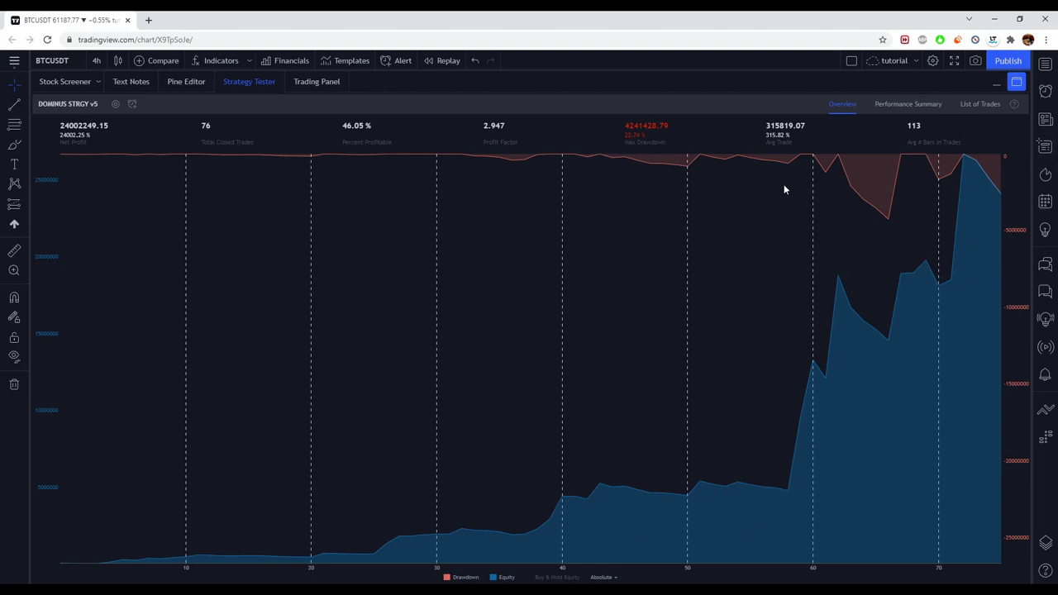
pyautogui.moveTo(715, 70); pyautogui.dragTo(747, 345)
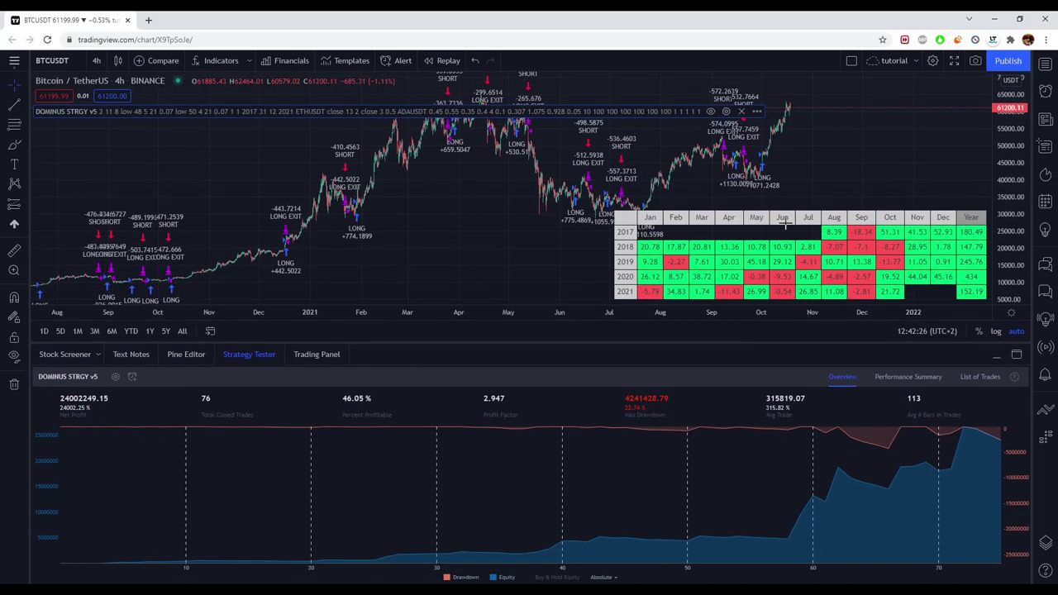
pyautogui.moveTo(927, 194); pyautogui.dragTo(689, 186)
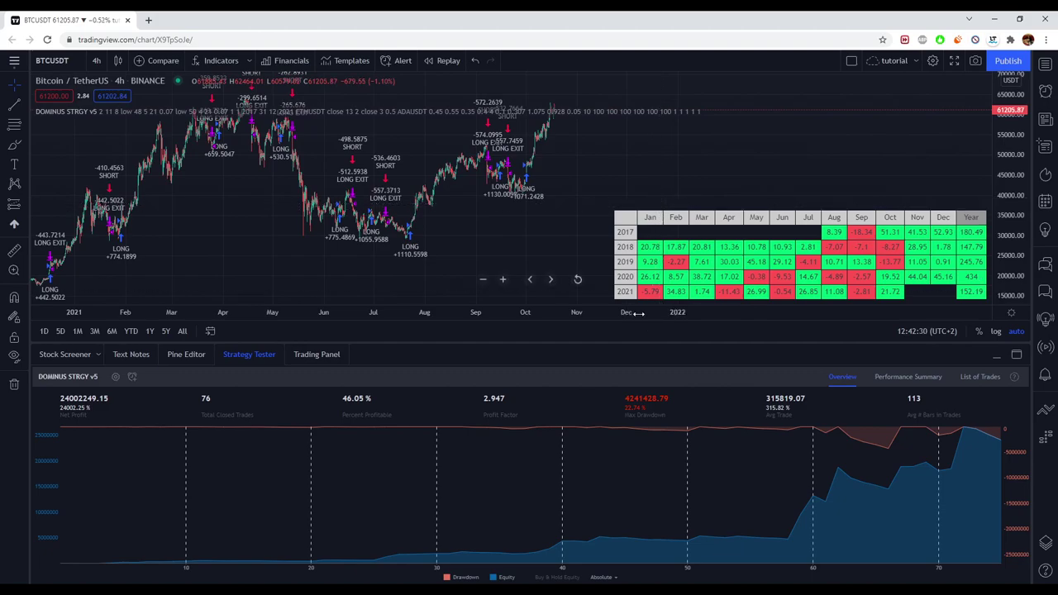
# Check the strategy's List of Trades, return to the Overview, and enlarge the price chart area above the results.
pyautogui.click(981, 377)
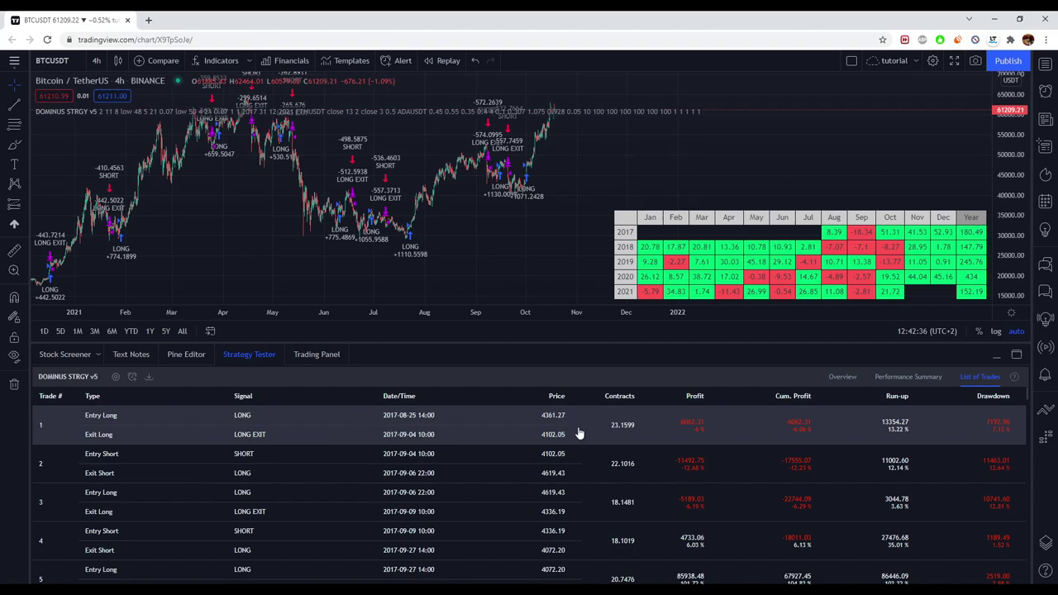
pyautogui.click(856, 376)
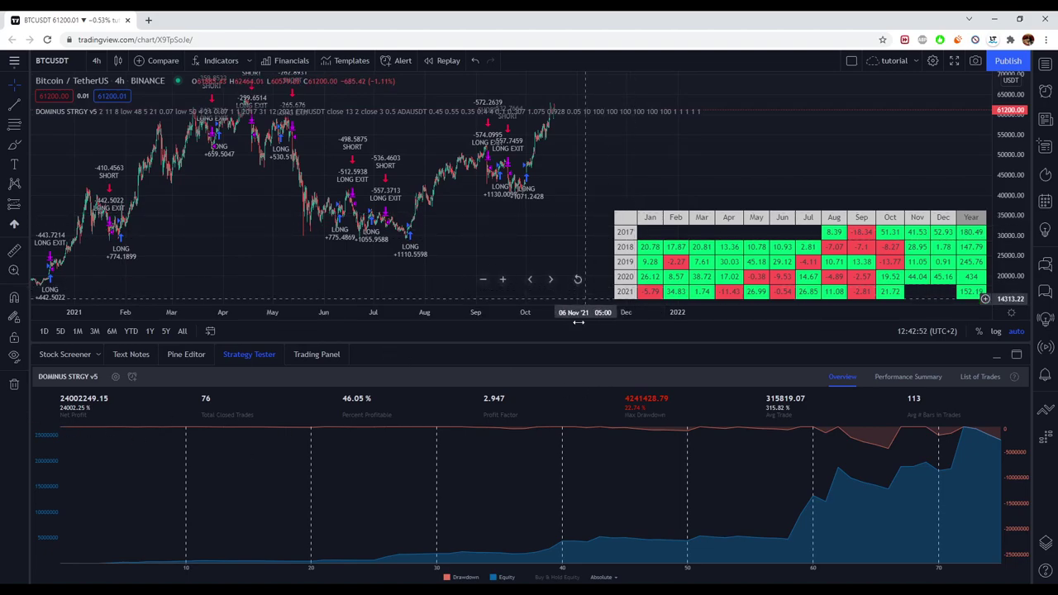
pyautogui.moveTo(579, 342); pyautogui.dragTo(578, 356)
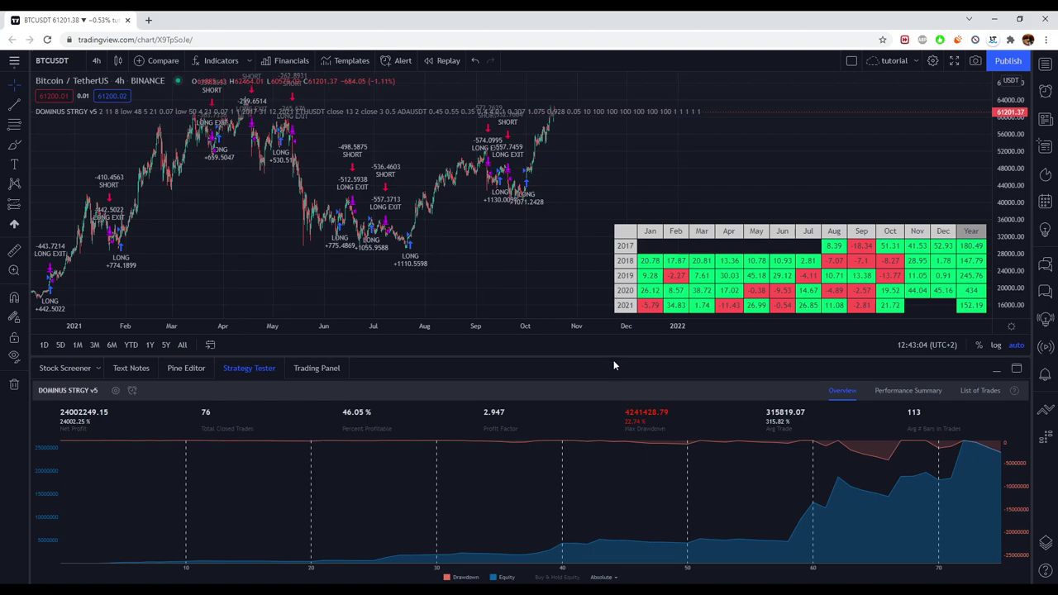
pyautogui.moveTo(613, 359); pyautogui.dragTo(612, 407)
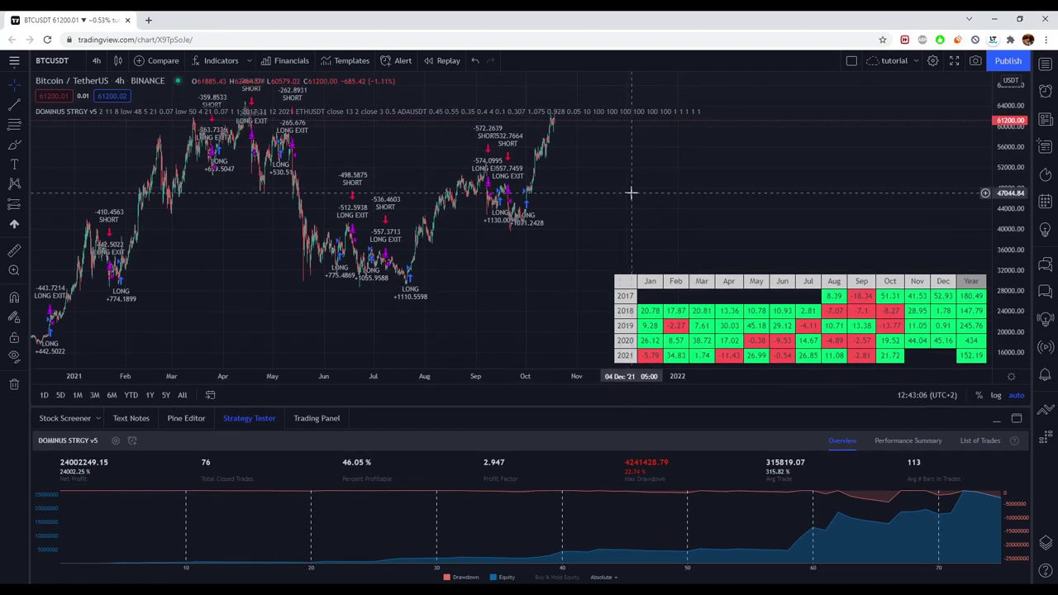